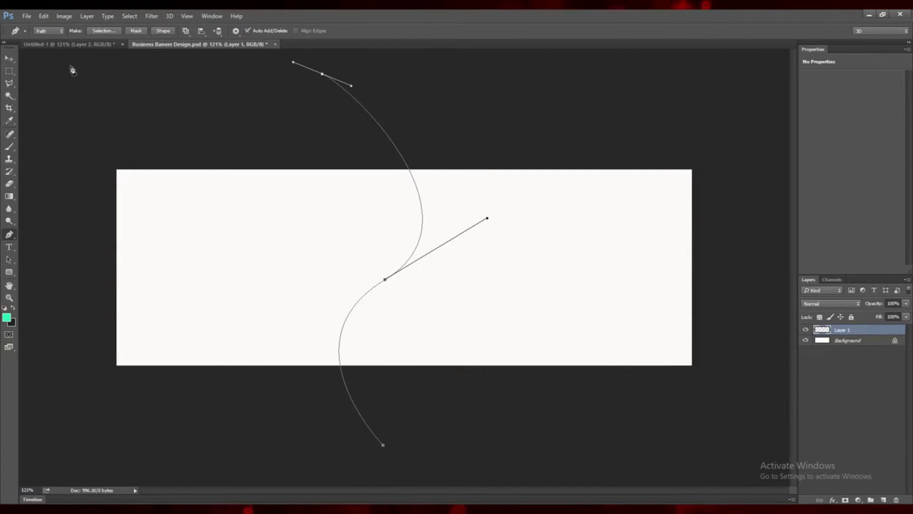
- Close the curved Pen path around the left part of the canvas, with corners outside the canvas, and convert it to a selection
{"action": "left_click", "coordinate": [55, 466]}
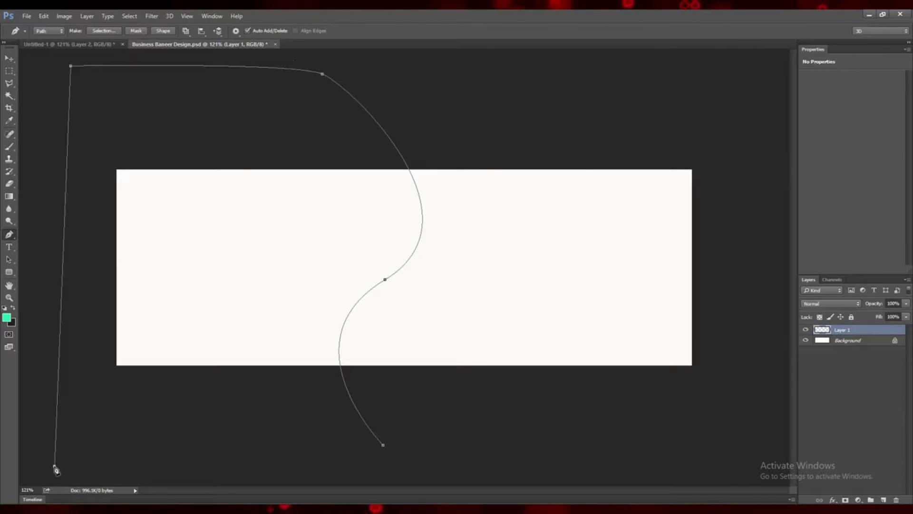
{"action": "left_click", "coordinate": [384, 445]}
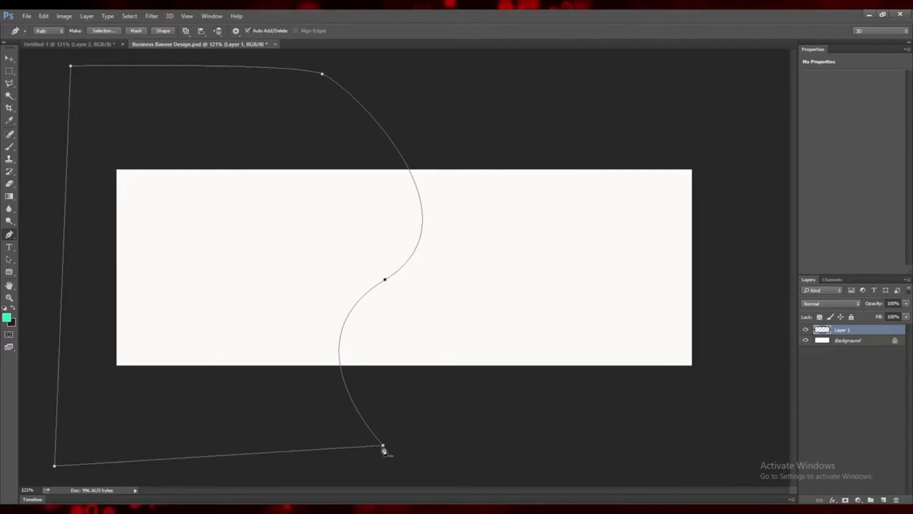
{"action": "key", "text": "ctrl+Return"}
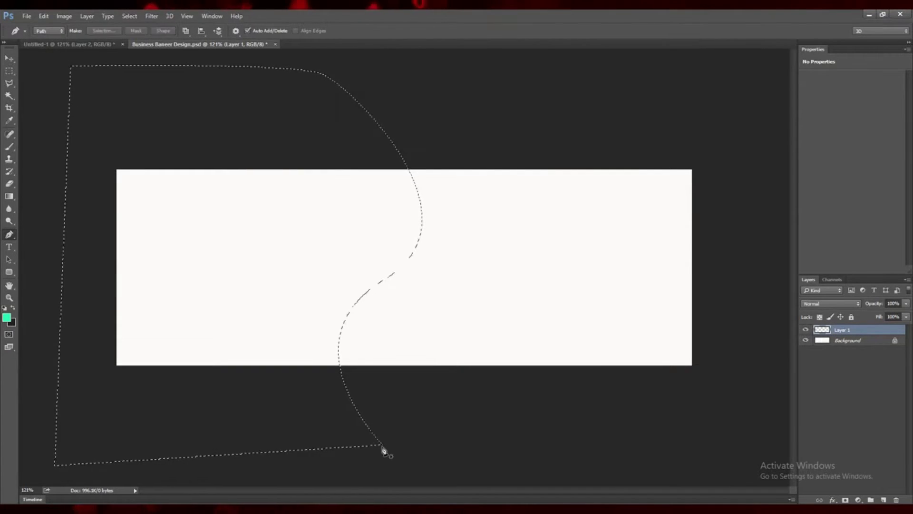
- Fill the selection on Layer 1 with dark green 058a63 and deselect it
{"action": "key", "text": "i"}
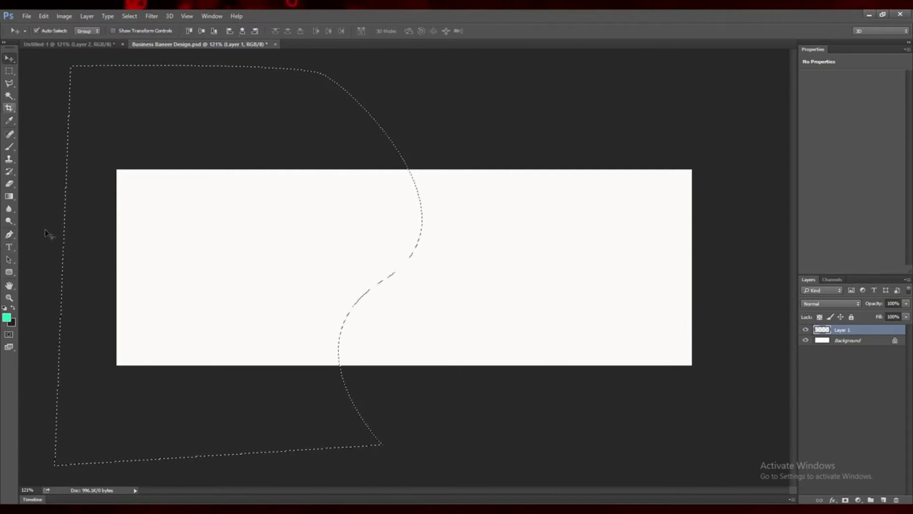
{"action": "left_click", "coordinate": [7, 317]}
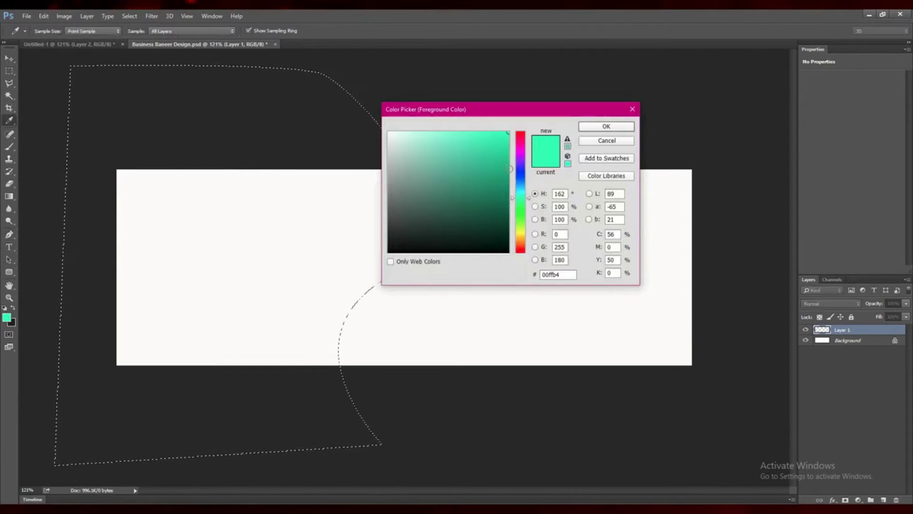
{"action": "left_click", "coordinate": [506, 189]}
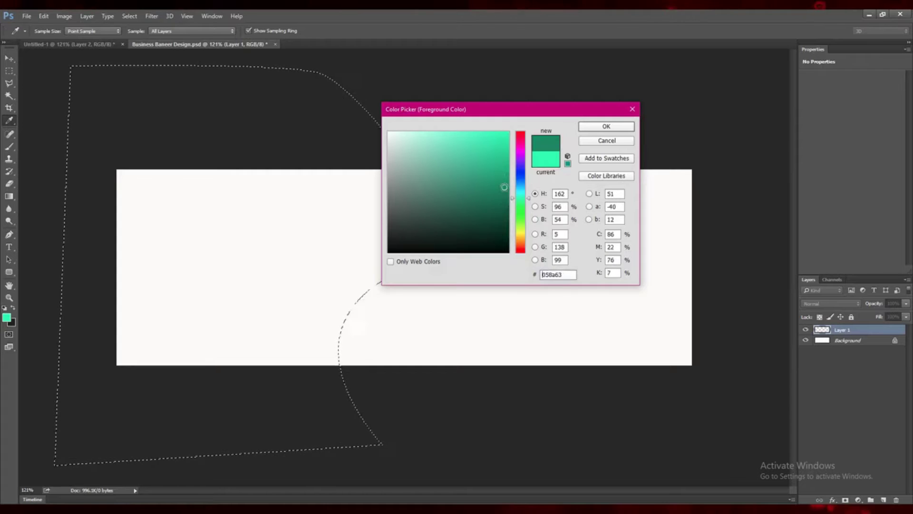
{"action": "left_click", "coordinate": [606, 126]}
{"action": "key", "text": "v"}
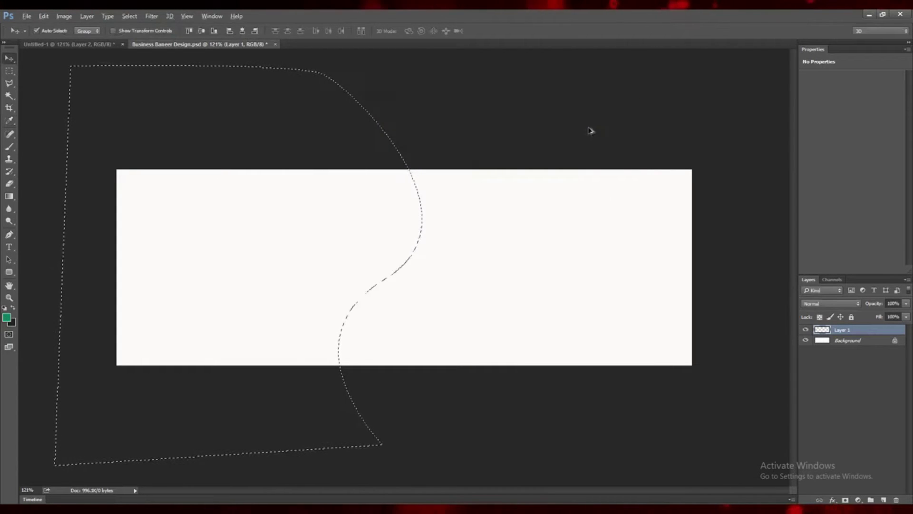
{"action": "key", "text": "alt+BackSpace"}
{"action": "key", "text": "ctrl+d"}
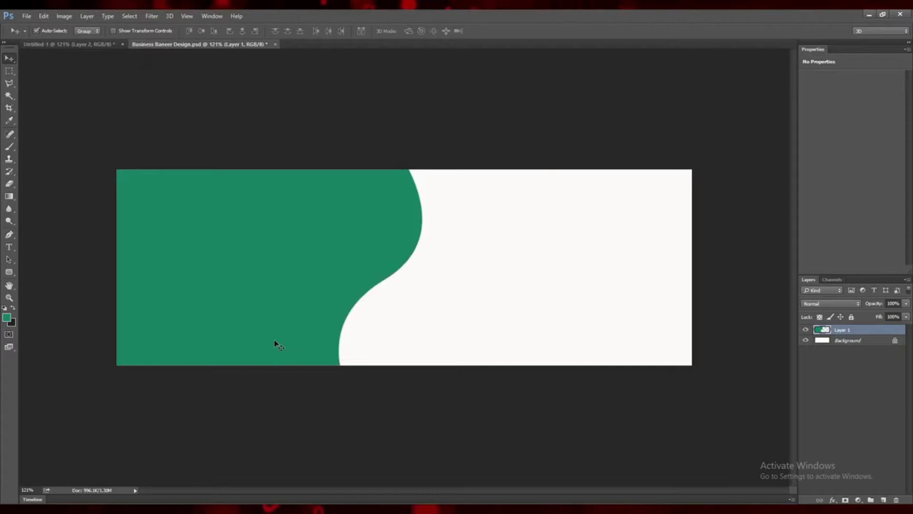
- Enlarge the green shape from its centre to about 120% and move it up slightly
{"action": "key", "text": "ctrl+t"}
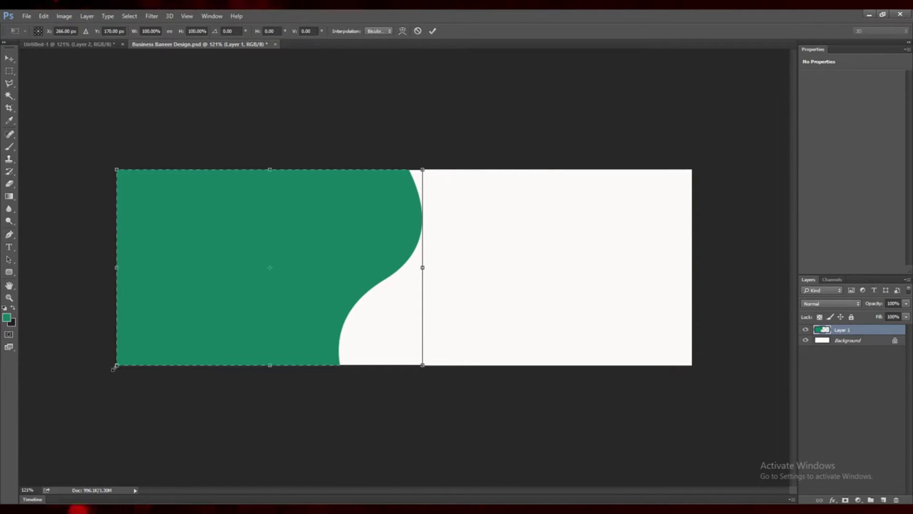
{"action": "left_click_drag", "start_coordinate": [114, 367], "coordinate": [82, 385]}
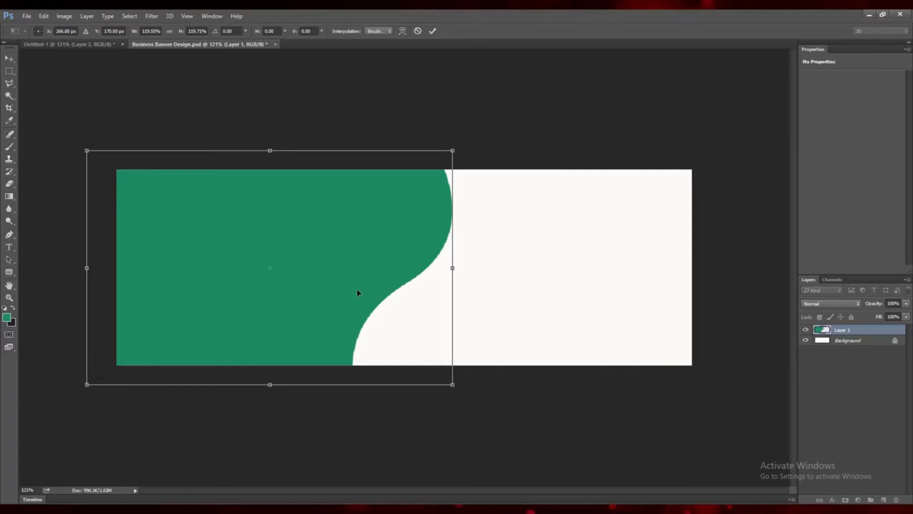
{"action": "key", "text": "Return"}
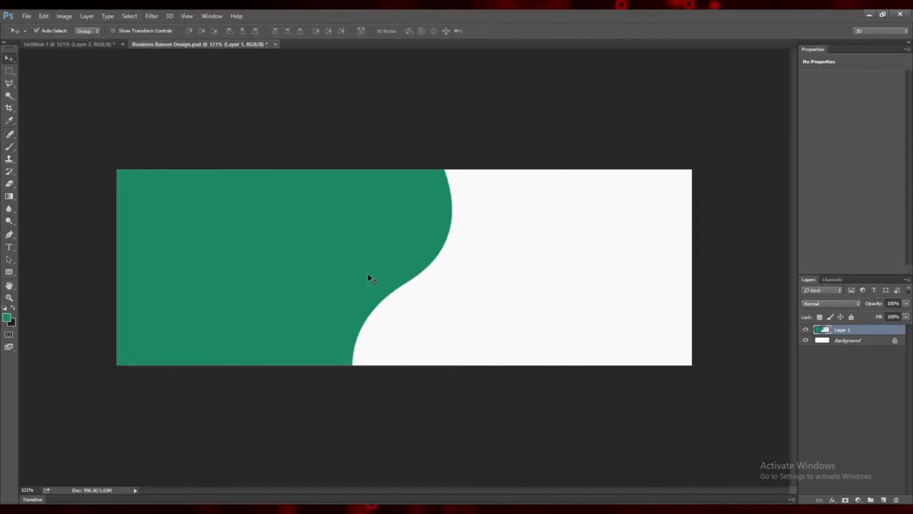
{"action": "left_click_drag", "start_coordinate": [369, 278], "coordinate": [369, 267]}
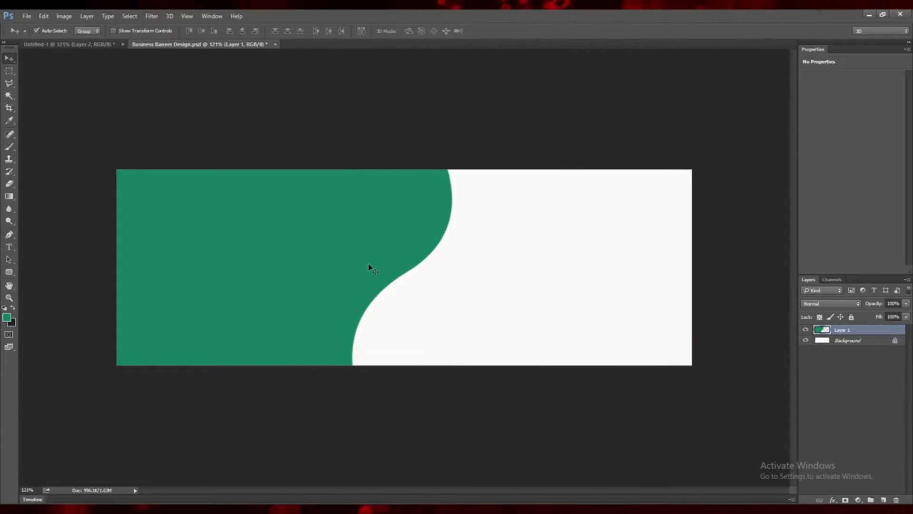
- Scale the green shape down proportionally from its centre to about 98%
{"action": "key", "text": "ctrl+t"}
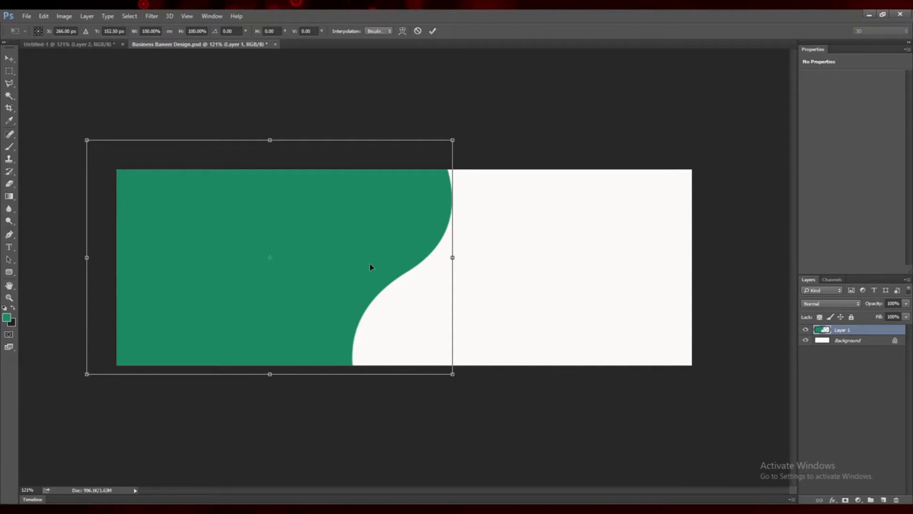
{"action": "left_click_drag", "start_coordinate": [455, 139], "coordinate": [450, 141]}
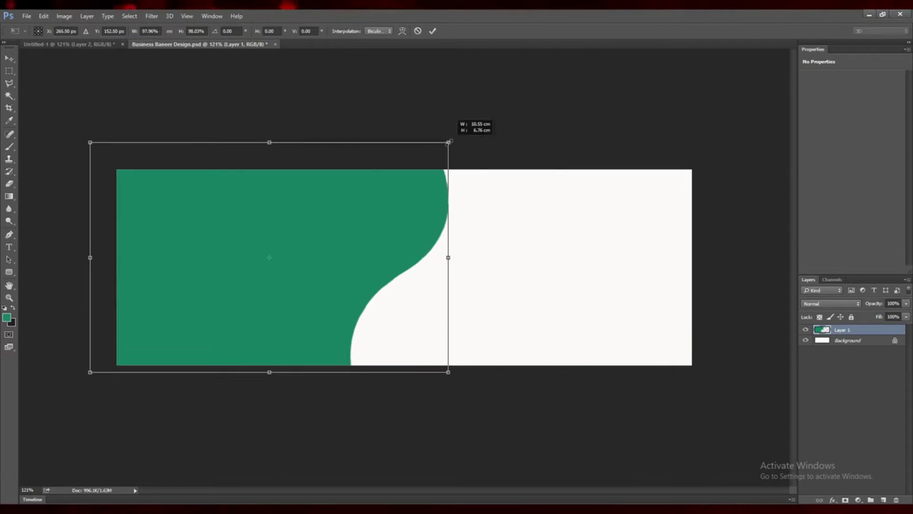
{"action": "key", "text": "Return"}
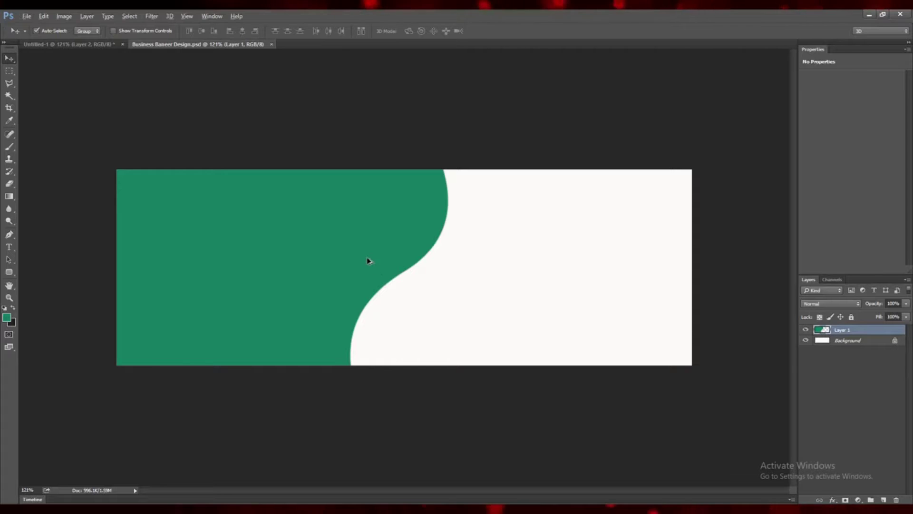
- Duplicate the green shape slightly to the right and fill the copy with turquoise 03f3ce
{"action": "left_click_drag", "start_coordinate": [368, 261], "coordinate": [383, 259]}
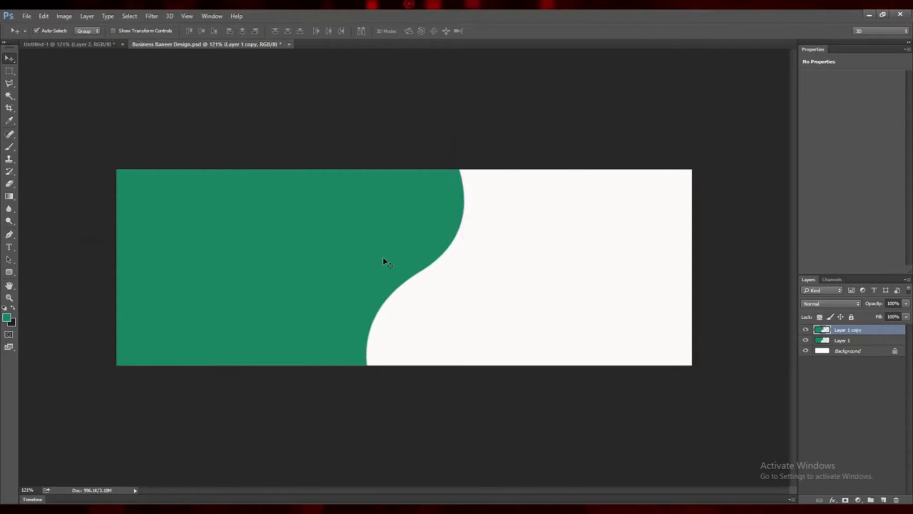
{"action": "left_click", "coordinate": [825, 330], "text": "ctrl"}
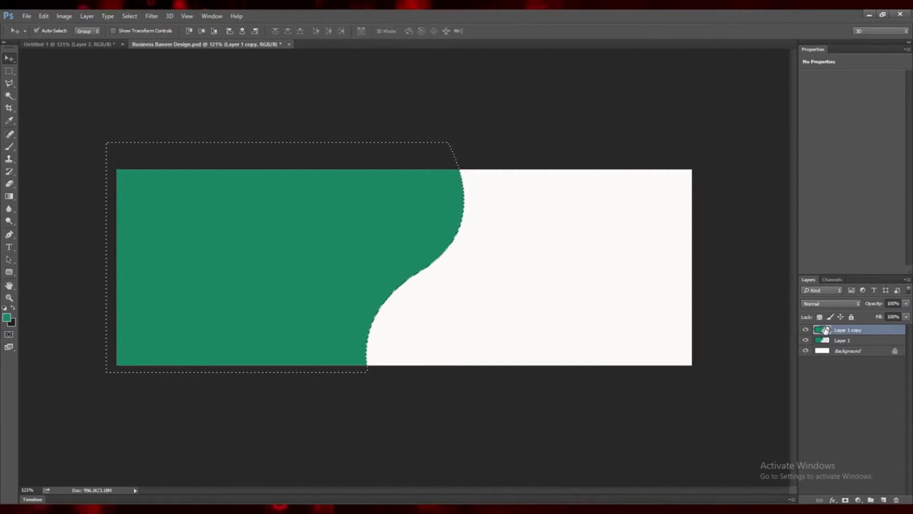
{"action": "left_click", "coordinate": [7, 316]}
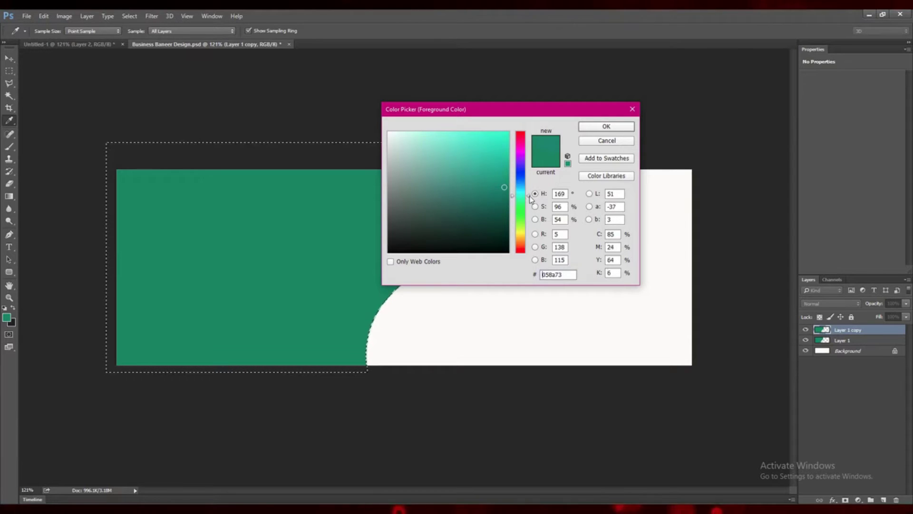
{"action": "key", "text": "ctrl+v"}
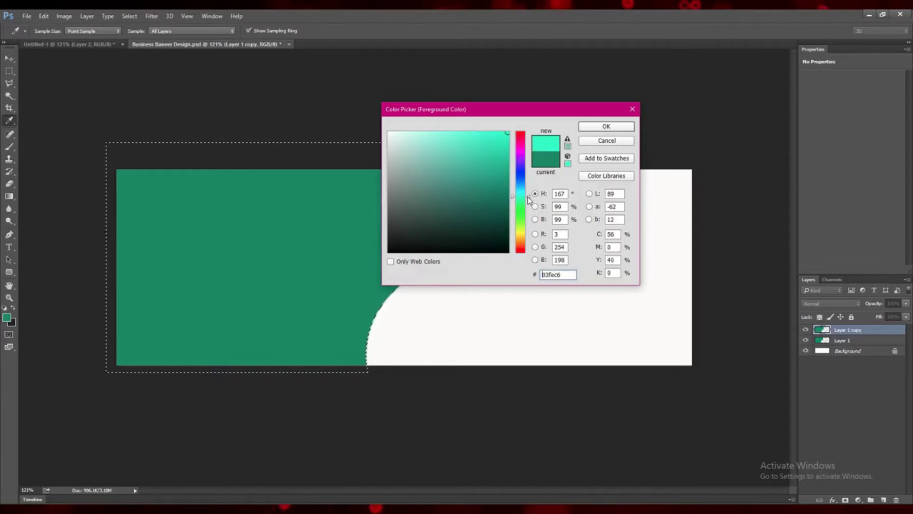
{"action": "left_click_drag", "start_coordinate": [528, 199], "coordinate": [529, 195]}
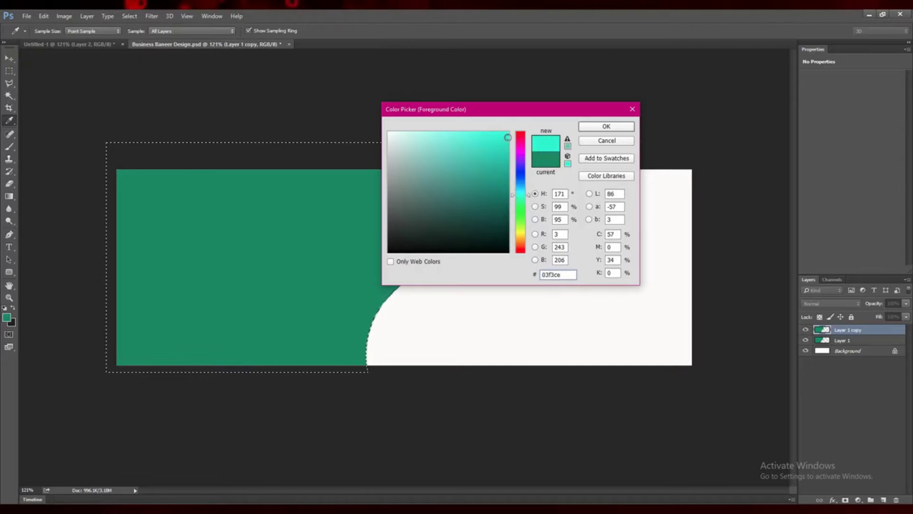
{"action": "left_click", "coordinate": [596, 128]}
{"action": "key", "text": "v"}
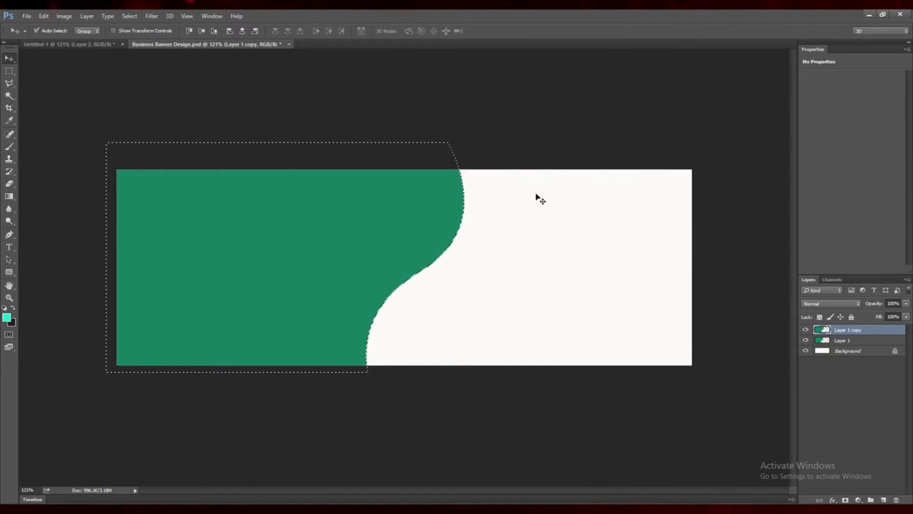
{"action": "key", "text": "alt+BackSpace"}
{"action": "key", "text": "ctrl+d"}
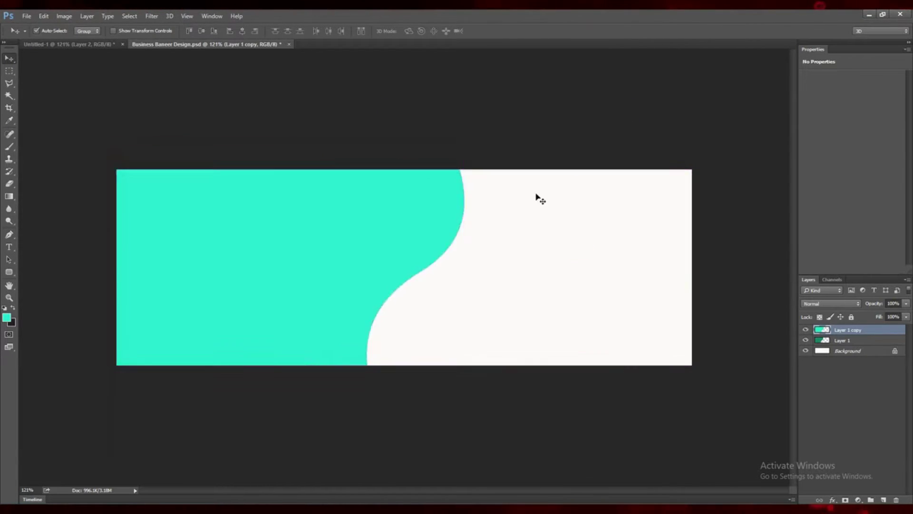
- Move the turquoise layer beneath Layer 1 and nudge it sideways to leave a narrow turquoise band along the green curve
{"action": "left_click_drag", "start_coordinate": [854, 332], "coordinate": [854, 345]}
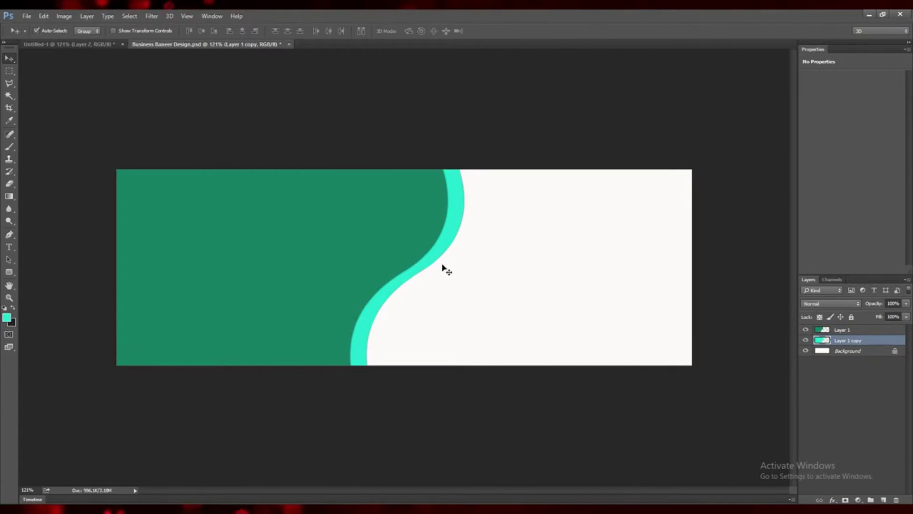
{"action": "key", "text": "Right"}
{"action": "key", "text": "Right"}
{"action": "key", "text": "Right"}
{"action": "key", "text": "Right"}
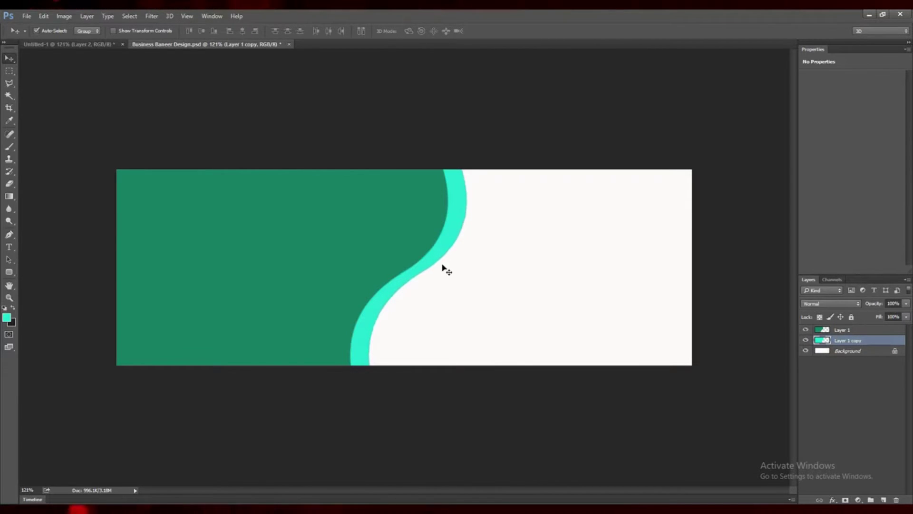
{"action": "key", "text": "Left"}
{"action": "key", "text": "Left"}
{"action": "key", "text": "Left"}
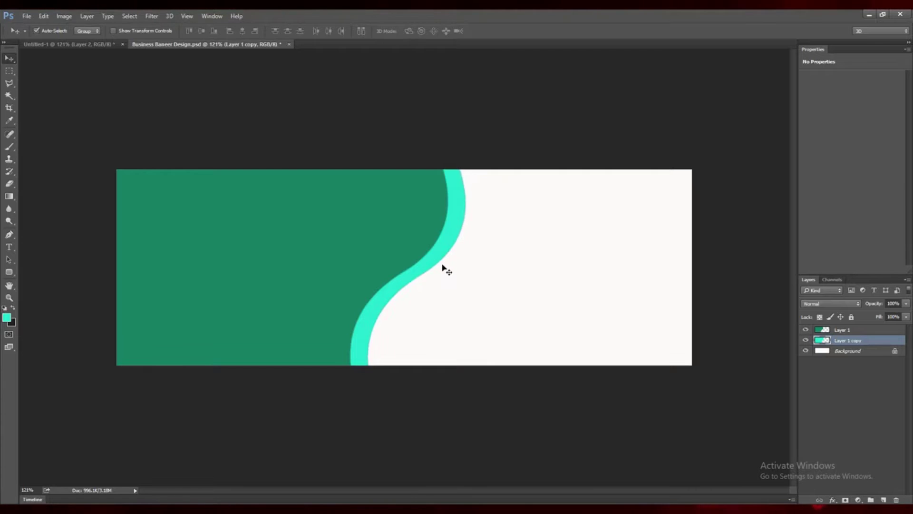
{"action": "key", "text": "Right"}
{"action": "key", "text": "Right"}
{"action": "key", "text": "Left"}
{"action": "key", "text": "Left"}
{"action": "key", "text": "Left"}
{"action": "key", "text": "Left"}
{"action": "key", "text": "Left"}
{"action": "key", "text": "Left"}
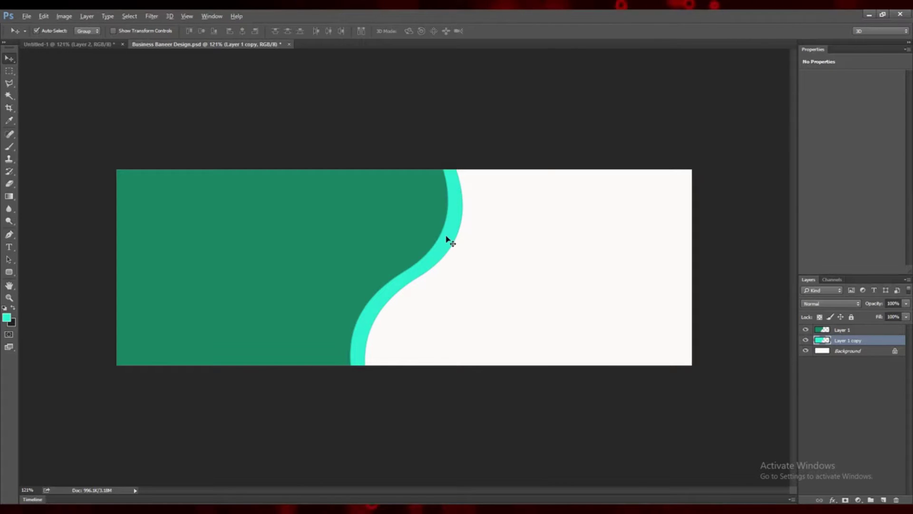
- Duplicate the turquoise shape slightly to the right and load the copy's outline as a selection
{"action": "left_click_drag", "start_coordinate": [448, 239], "coordinate": [458, 240]}
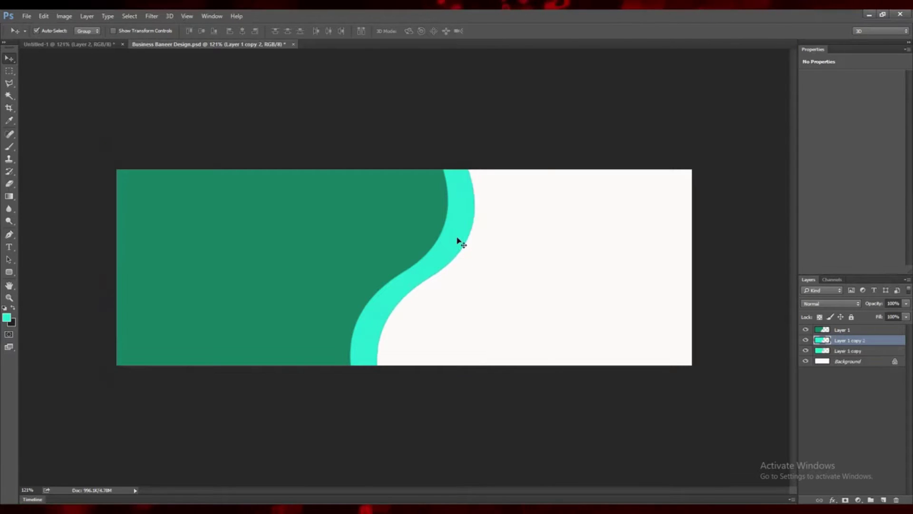
{"action": "left_click", "coordinate": [827, 343], "text": "ctrl"}
- Fill the selected copy with yellow f3c303 and move its layer beneath the turquoise Layer 1 copy
{"action": "left_click", "coordinate": [7, 316]}
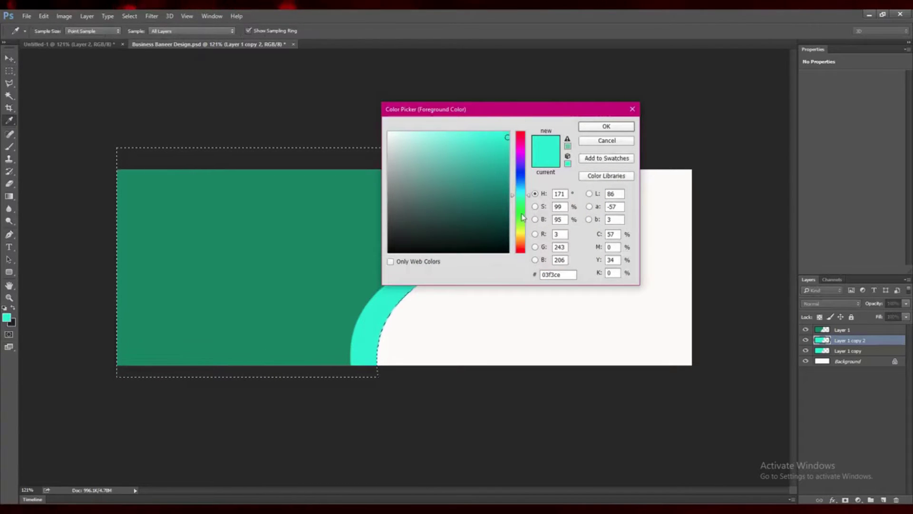
{"action": "left_click", "coordinate": [521, 237]}
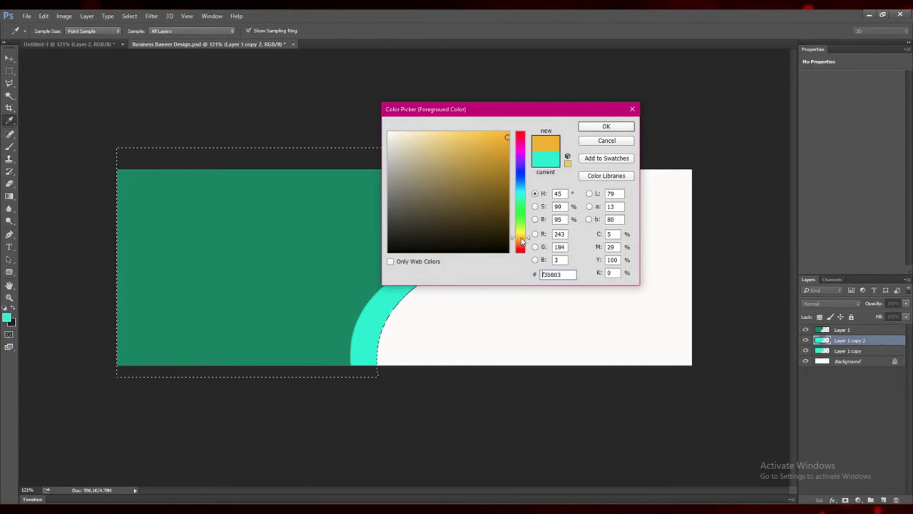
{"action": "left_click", "coordinate": [522, 230]}
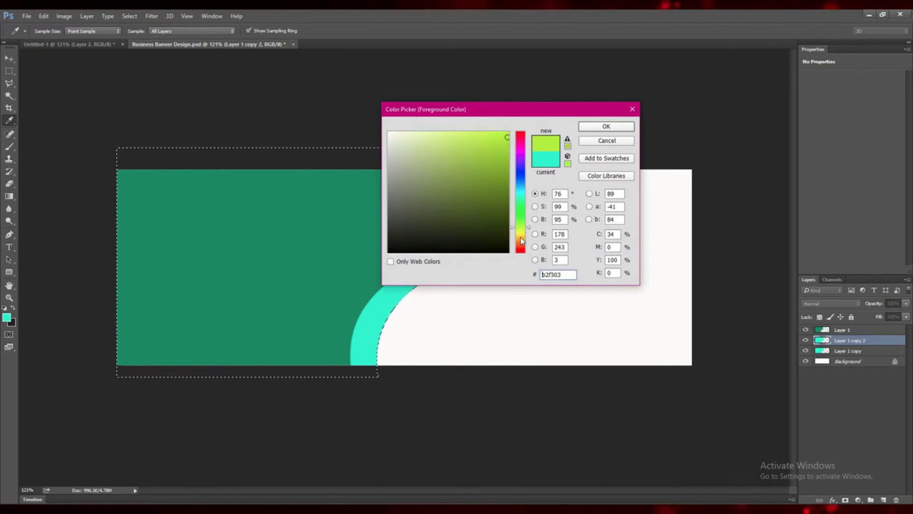
{"action": "left_click", "coordinate": [521, 236]}
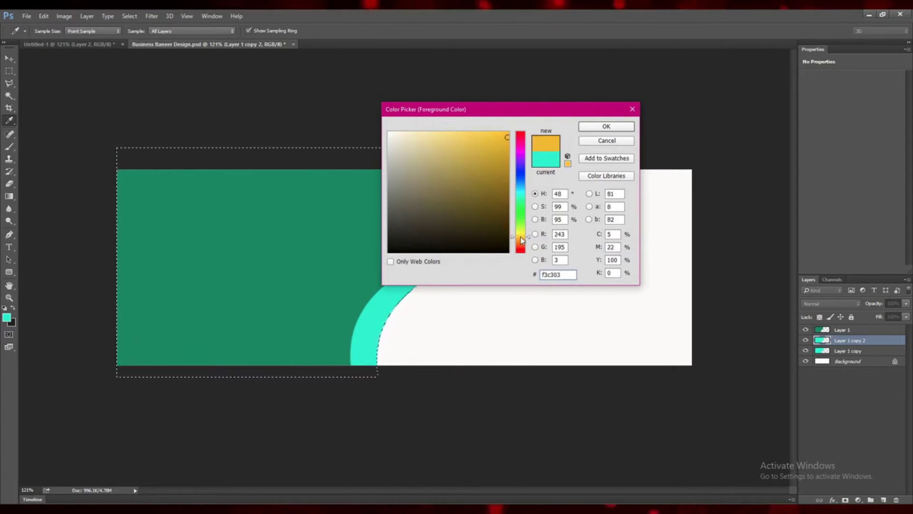
{"action": "left_click", "coordinate": [592, 126]}
{"action": "key", "text": "v"}
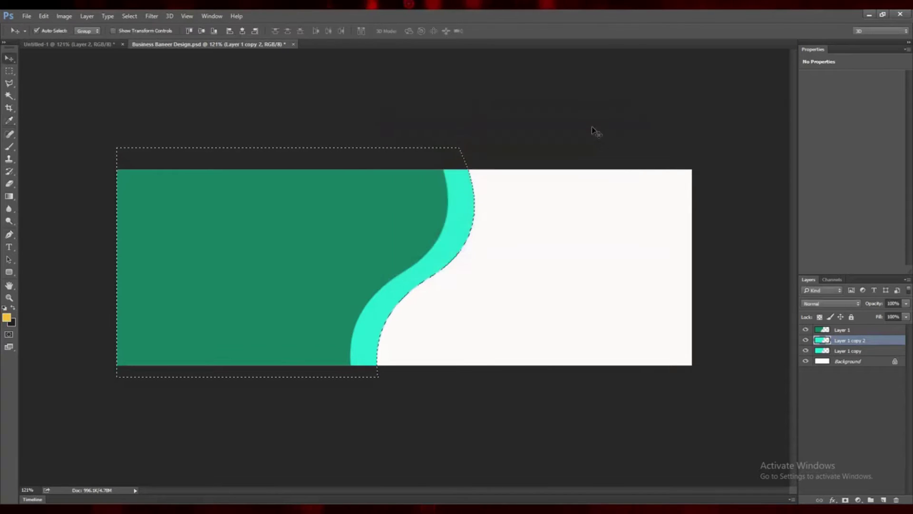
{"action": "key", "text": "alt+BackSpace"}
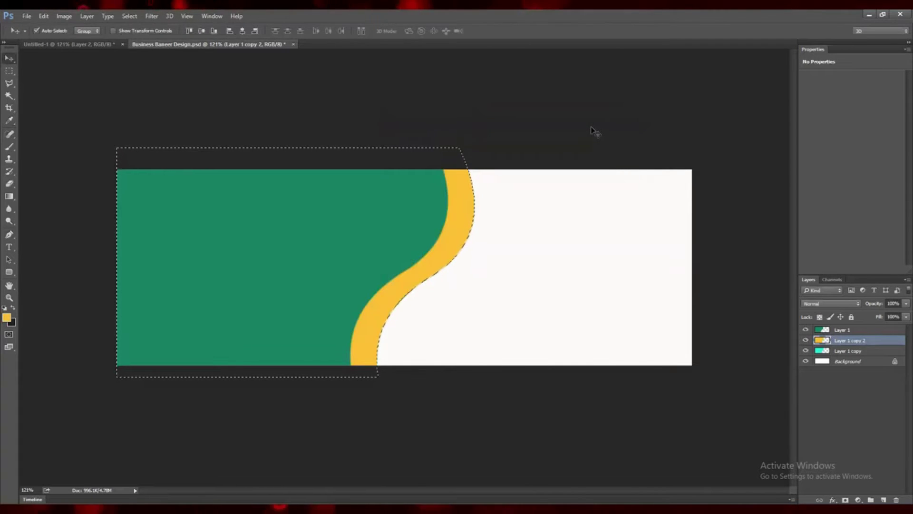
{"action": "key", "text": "ctrl+d"}
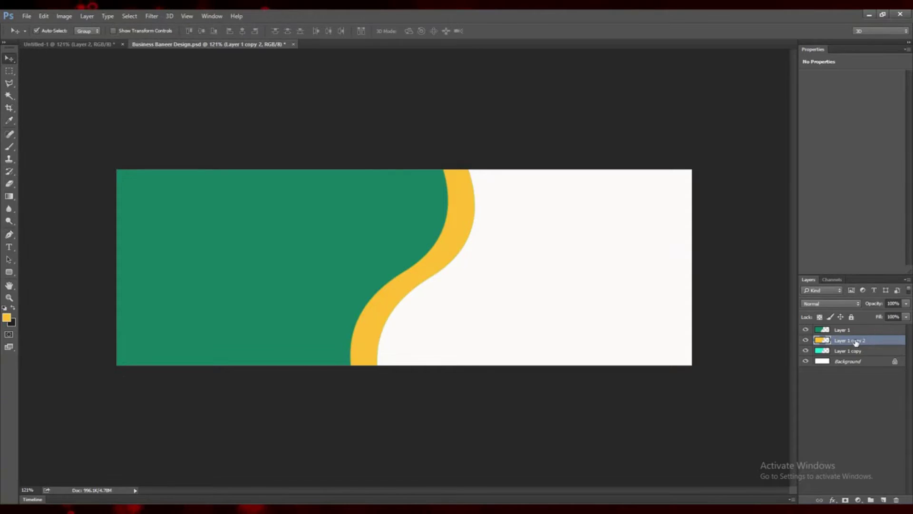
{"action": "left_click_drag", "start_coordinate": [857, 341], "coordinate": [854, 359]}
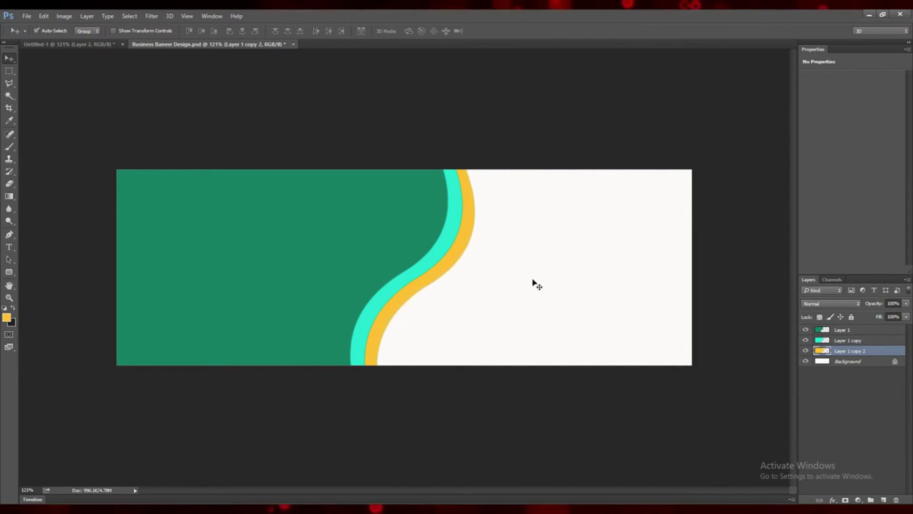
- Nudge the yellow layer slightly sideways to fine-tune the width of the yellow band beside the turquoise one
{"action": "key", "text": "Left"}
{"action": "key", "text": "Left"}
{"action": "key", "text": "Left"}
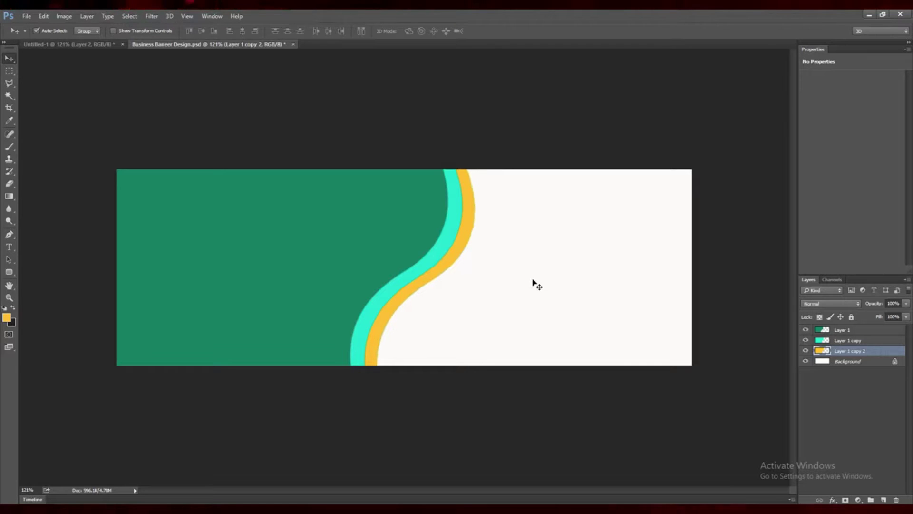
- Load the turquoise layer's outline as a selection, fill it with purple c823e6 and deselect
{"action": "left_click", "coordinate": [428, 267]}
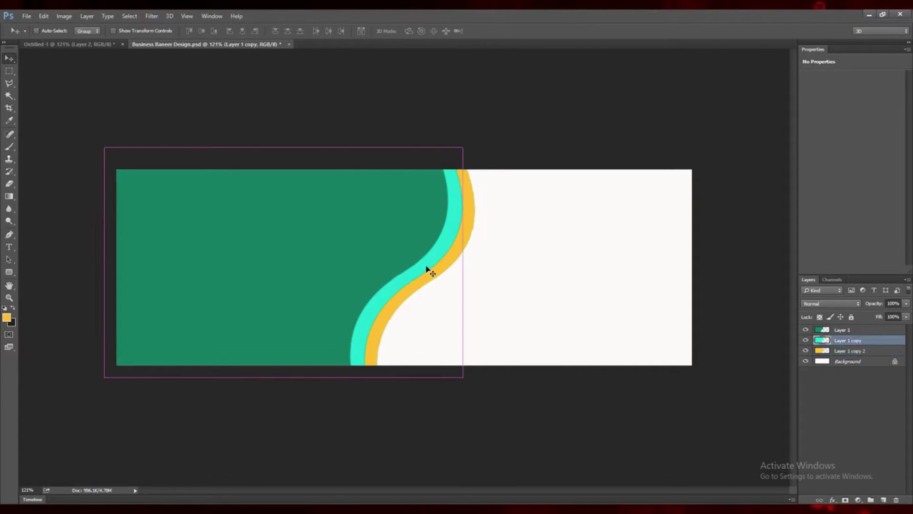
{"action": "left_click", "coordinate": [823, 339], "text": "ctrl"}
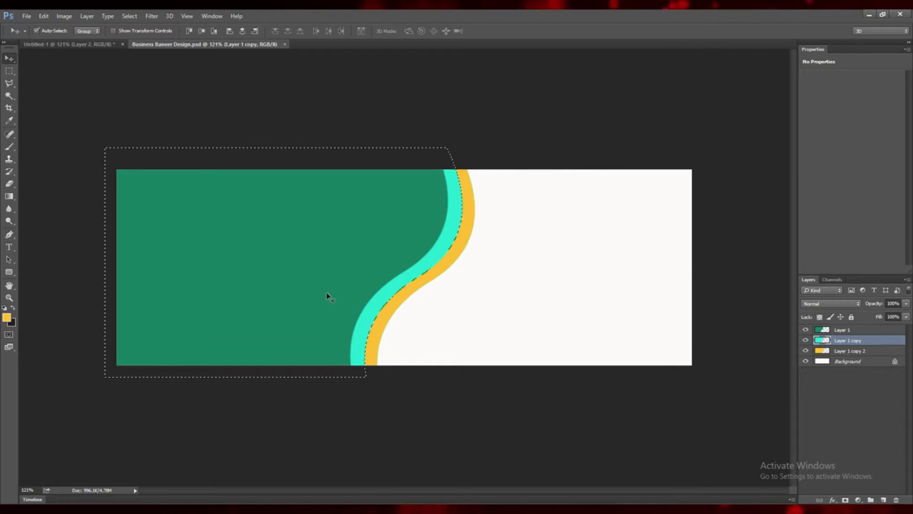
{"action": "key", "text": "i"}
{"action": "left_click", "coordinate": [6, 318]}
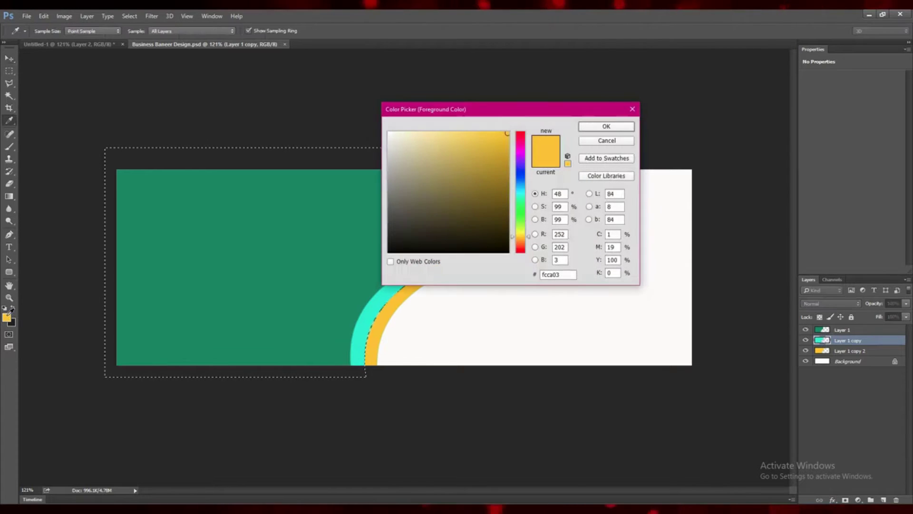
{"action": "left_click", "coordinate": [520, 190]}
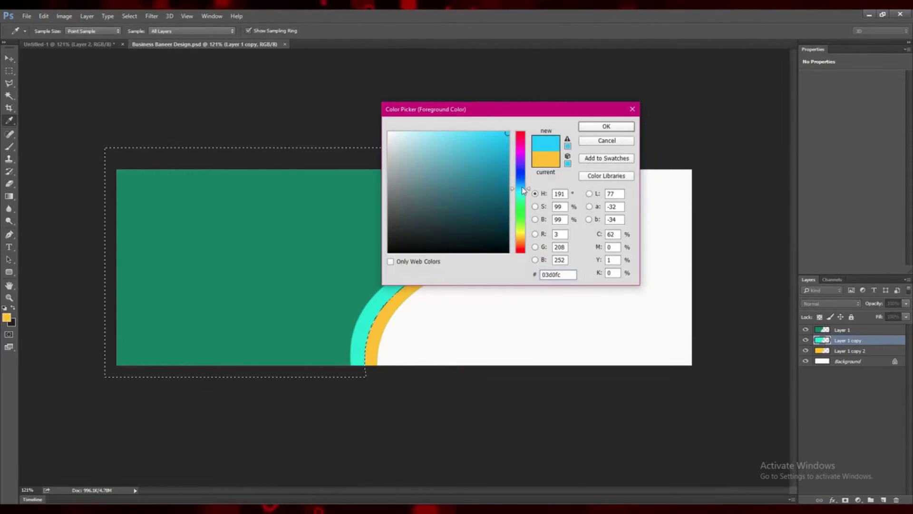
{"action": "left_click", "coordinate": [521, 155]}
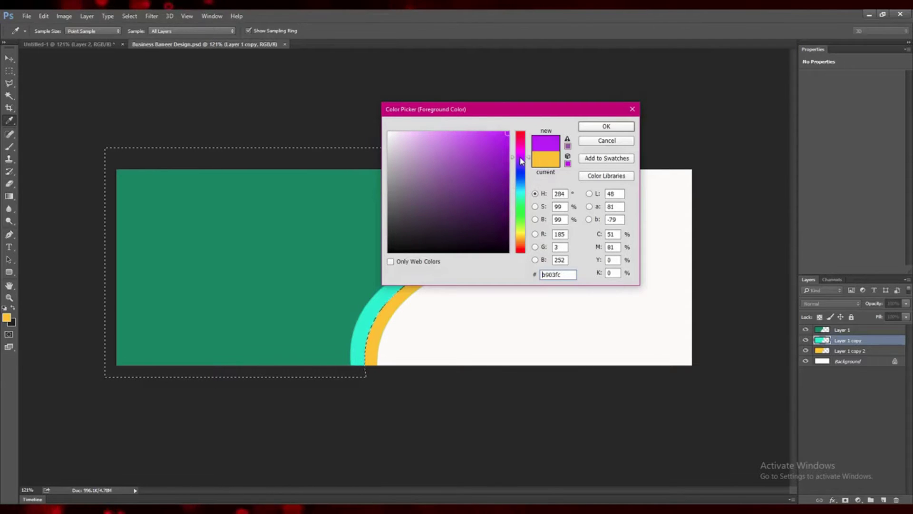
{"action": "left_click", "coordinate": [521, 161]}
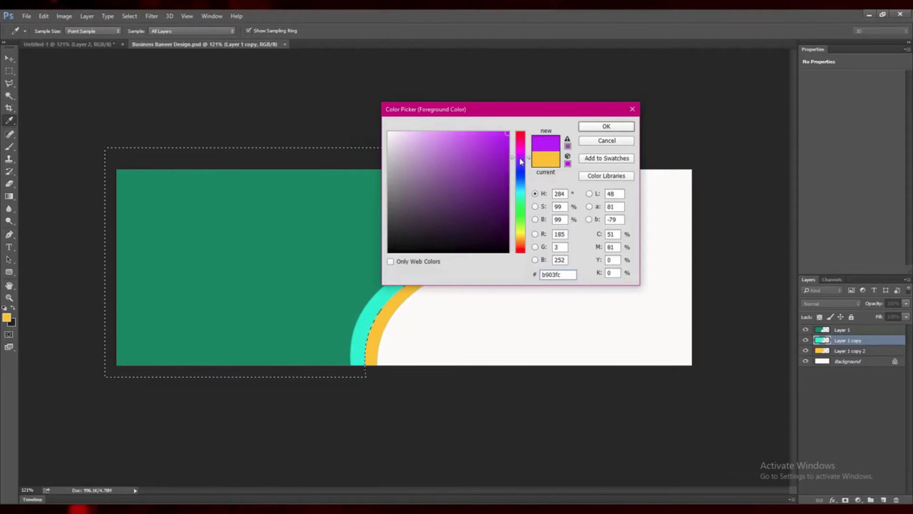
{"action": "left_click", "coordinate": [445, 133]}
{"action": "left_click", "coordinate": [457, 136]}
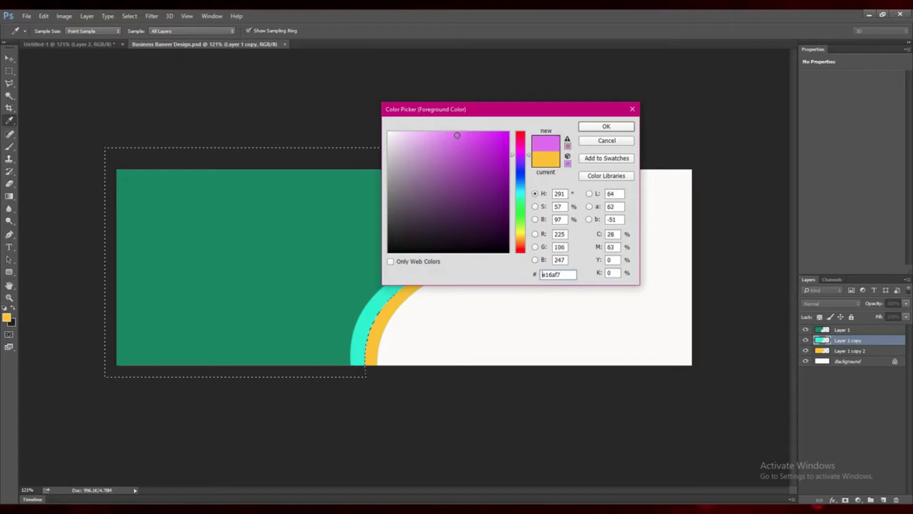
{"action": "left_click", "coordinate": [491, 144]}
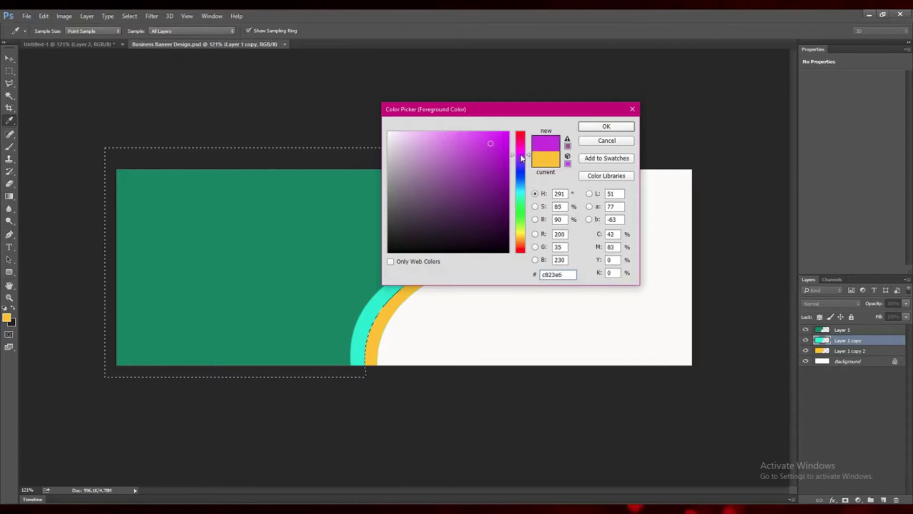
{"action": "left_click", "coordinate": [599, 128]}
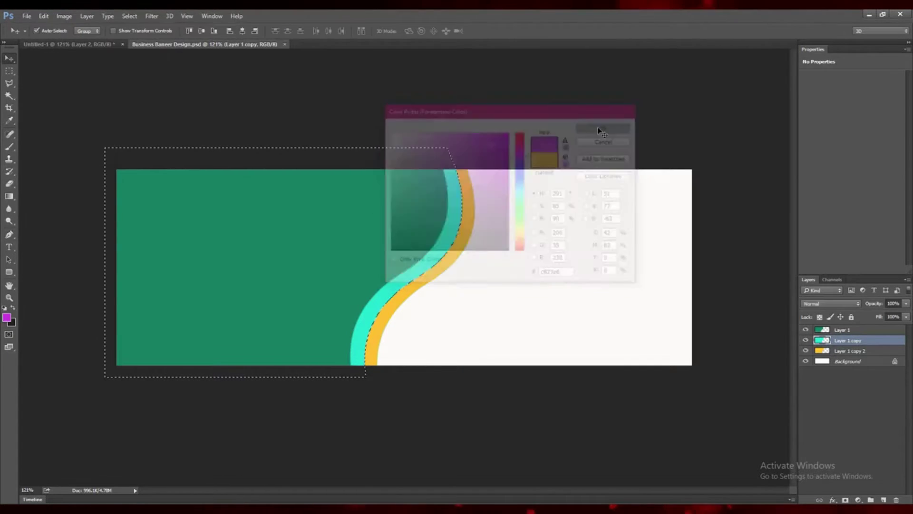
{"action": "key", "text": "v"}
{"action": "key", "text": "alt+BackSpace"}
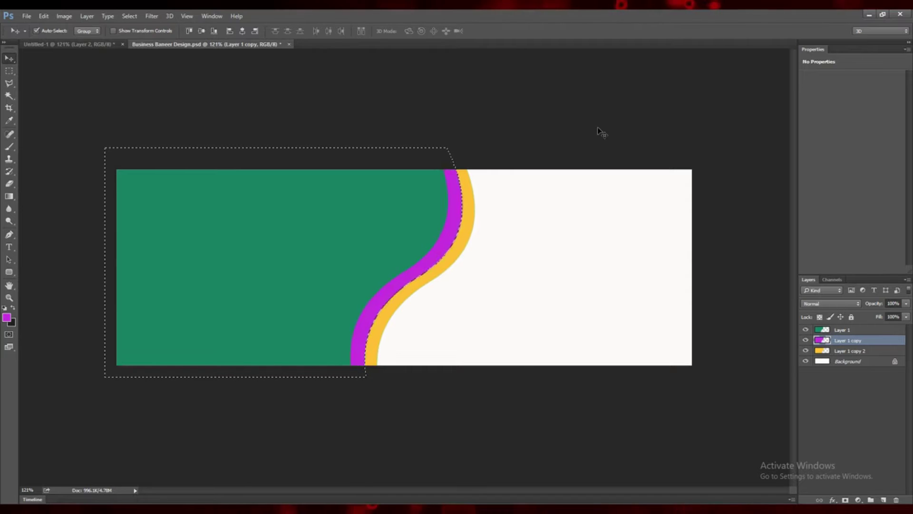
{"action": "key", "text": "ctrl+d"}
- Load the yellow layer's outline as a selection, fill it with orange f89201 and deselect
{"action": "left_click", "coordinate": [452, 273]}
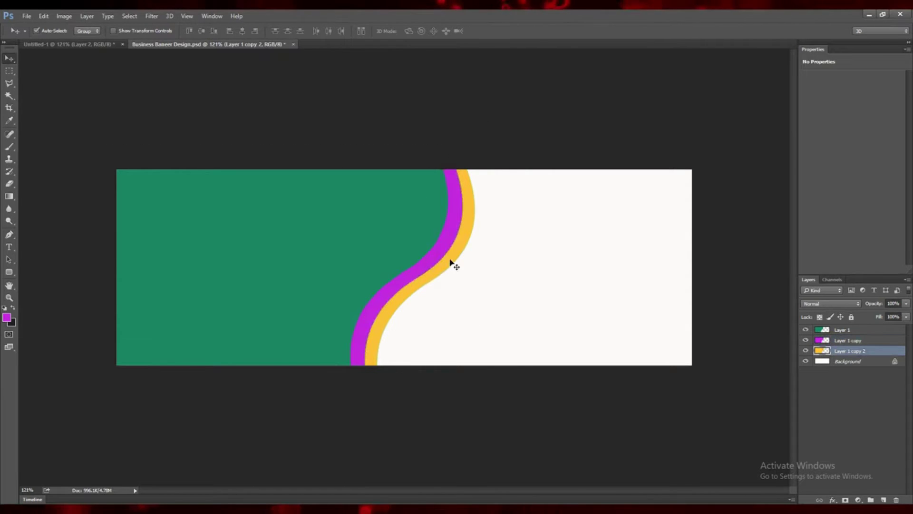
{"action": "left_click", "coordinate": [7, 317]}
{"action": "left_click_drag", "start_coordinate": [522, 246], "coordinate": [522, 241]}
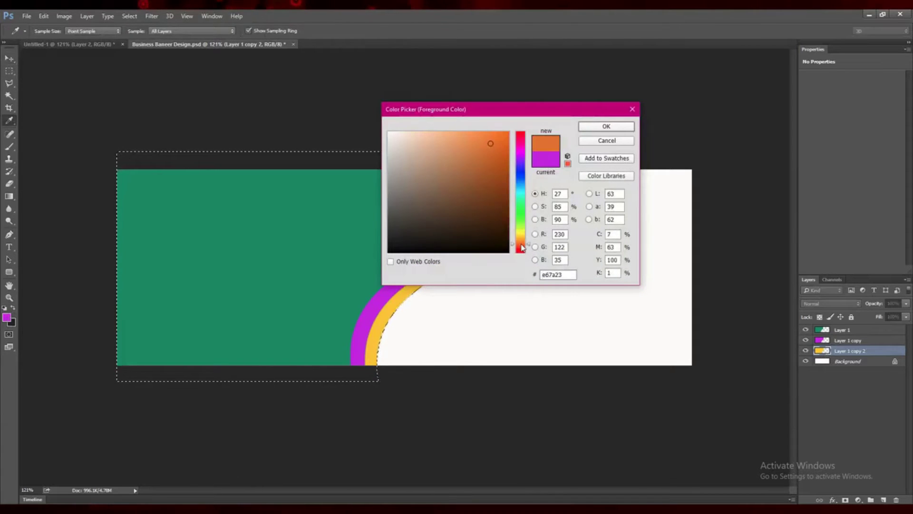
{"action": "left_click", "coordinate": [506, 149]}
{"action": "left_click", "coordinate": [509, 135]}
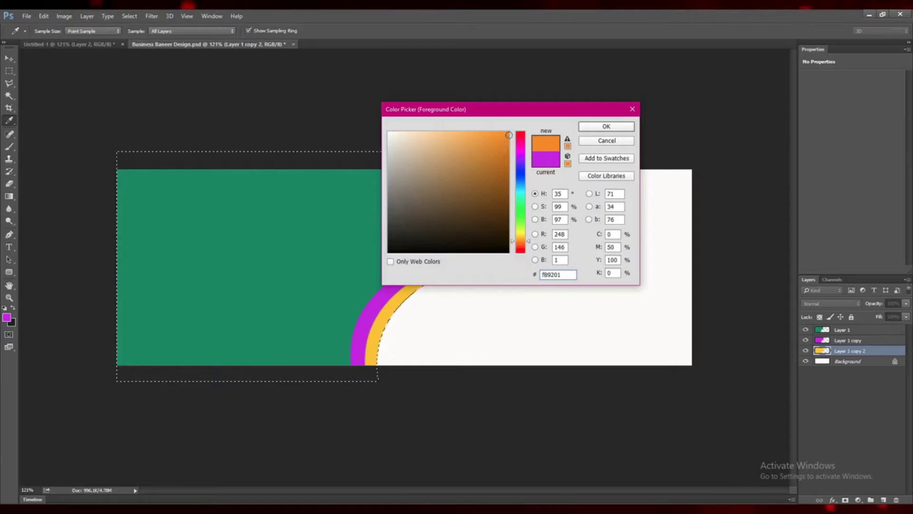
{"action": "left_click", "coordinate": [592, 127]}
{"action": "key", "text": "v"}
{"action": "key", "text": "alt+BackSpace"}
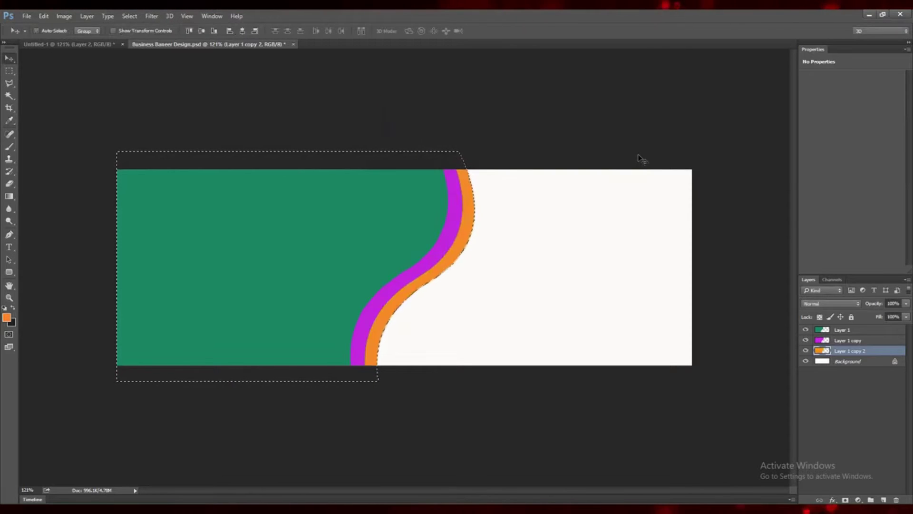
{"action": "key", "text": "ctrl+d"}
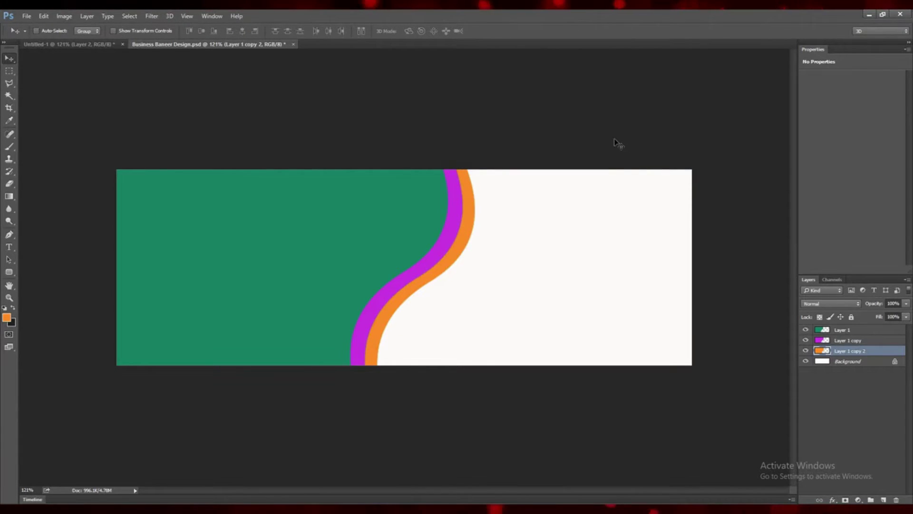
- Open the 3d-triangle-background-with-vivid-colors image, unlock its background layer and bring it into the Business Baneer Design document
{"action": "left_click", "coordinate": [26, 15]}
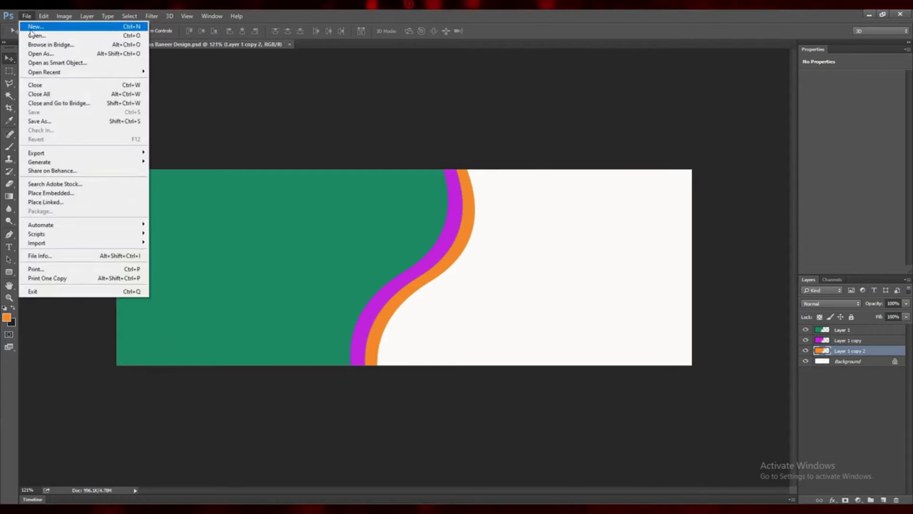
{"action": "left_click", "coordinate": [32, 34]}
{"action": "double_click", "coordinate": [110, 93]}
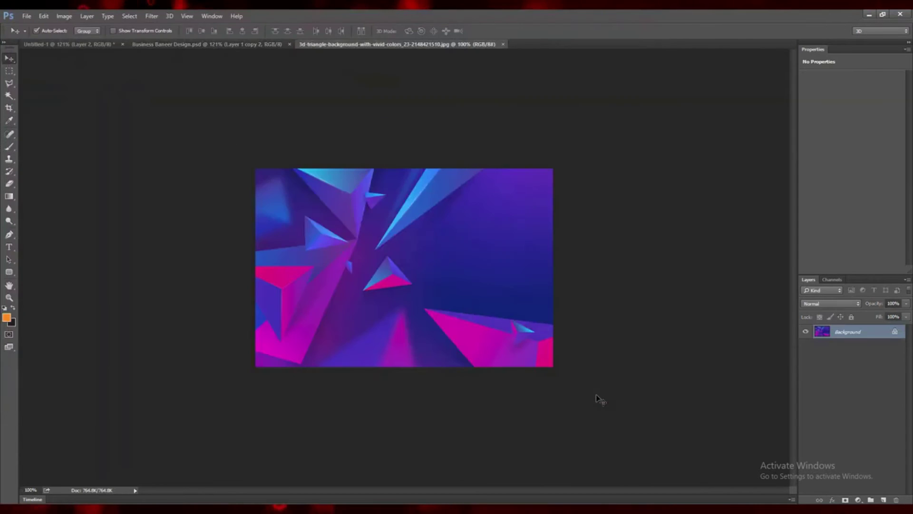
{"action": "left_click", "coordinate": [895, 332]}
{"action": "left_click_drag", "start_coordinate": [445, 302], "coordinate": [290, 241]}
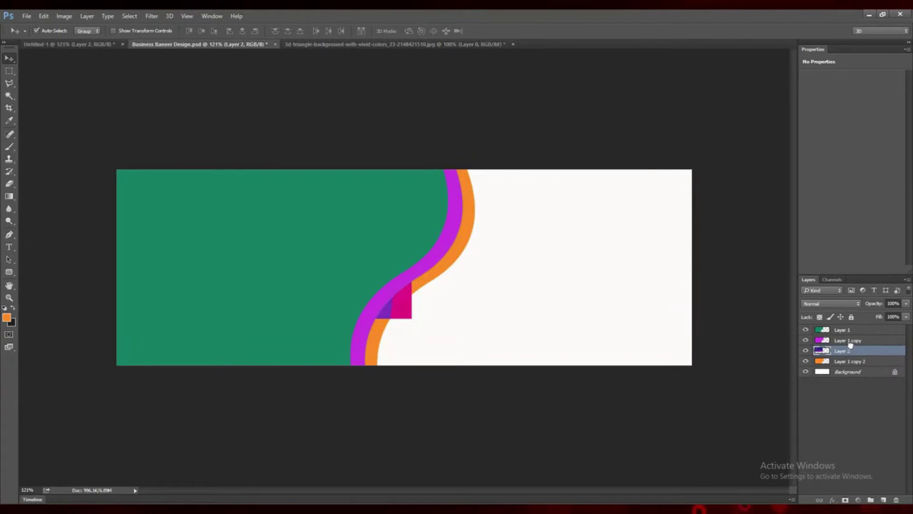
- Move the triangle image layer above Layer 1, then enlarge and position it to cover the whole green shape
{"action": "left_click_drag", "start_coordinate": [851, 344], "coordinate": [855, 329]}
{"action": "left_click_drag", "start_coordinate": [238, 255], "coordinate": [237, 305]}
{"action": "key", "text": "ctrl+t"}
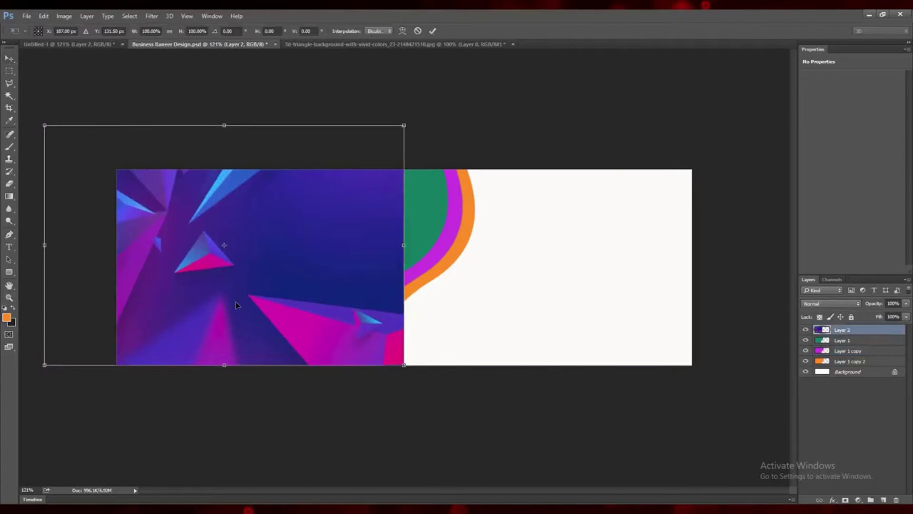
{"action": "left_click_drag", "start_coordinate": [408, 129], "coordinate": [463, 92]}
{"action": "left_click_drag", "start_coordinate": [460, 404], "coordinate": [496, 426]}
{"action": "left_click_drag", "start_coordinate": [249, 321], "coordinate": [332, 343]}
{"action": "key", "text": "Return"}
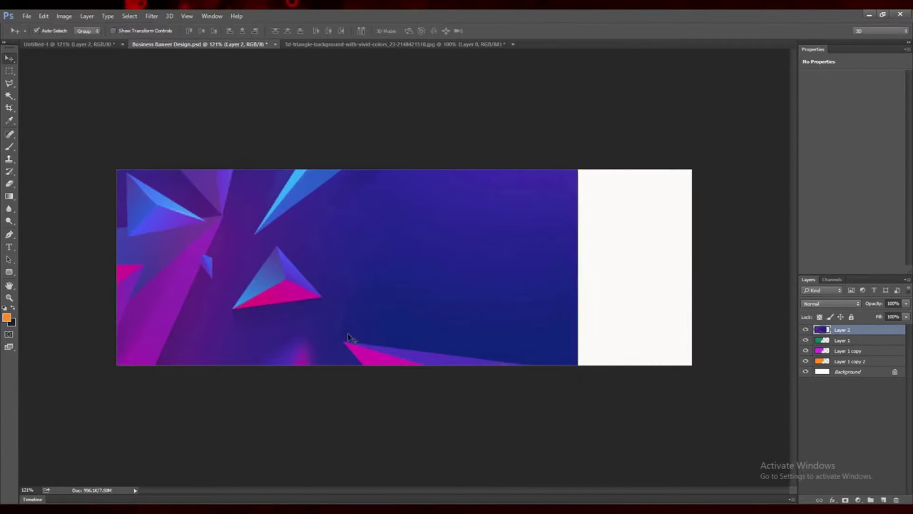
- Clip the triangle image to the green Layer 1 shape, reposition it within the curve and save the document
{"action": "right_click", "coordinate": [824, 337]}
{"action": "left_click", "coordinate": [741, 245]}
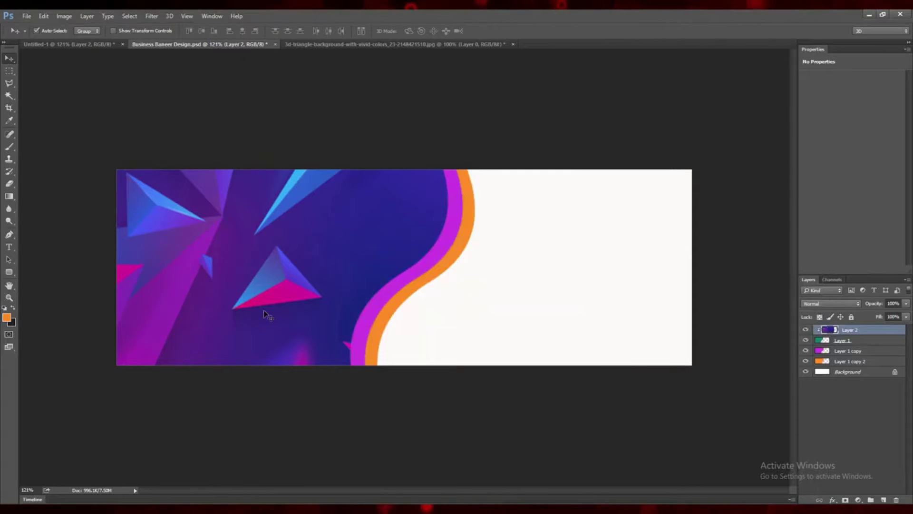
{"action": "left_click_drag", "start_coordinate": [253, 278], "coordinate": [306, 325]}
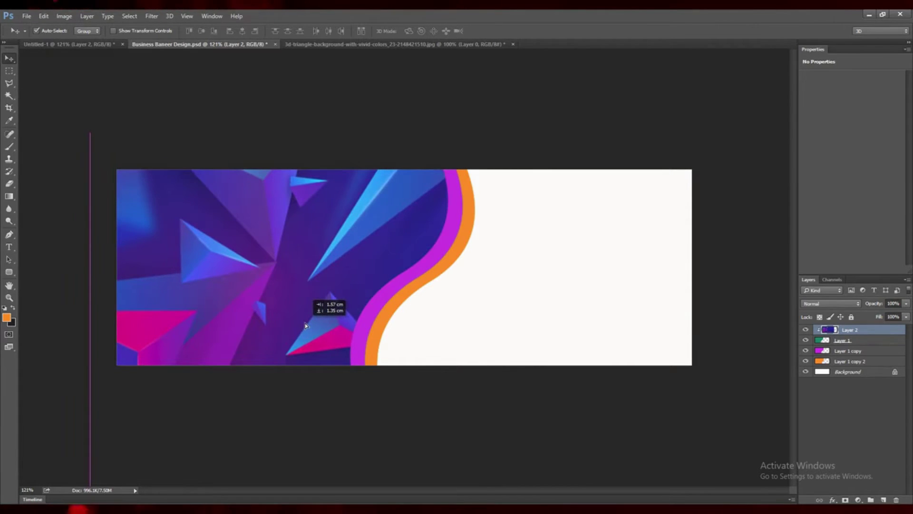
{"action": "left_click_drag", "start_coordinate": [305, 324], "coordinate": [283, 325]}
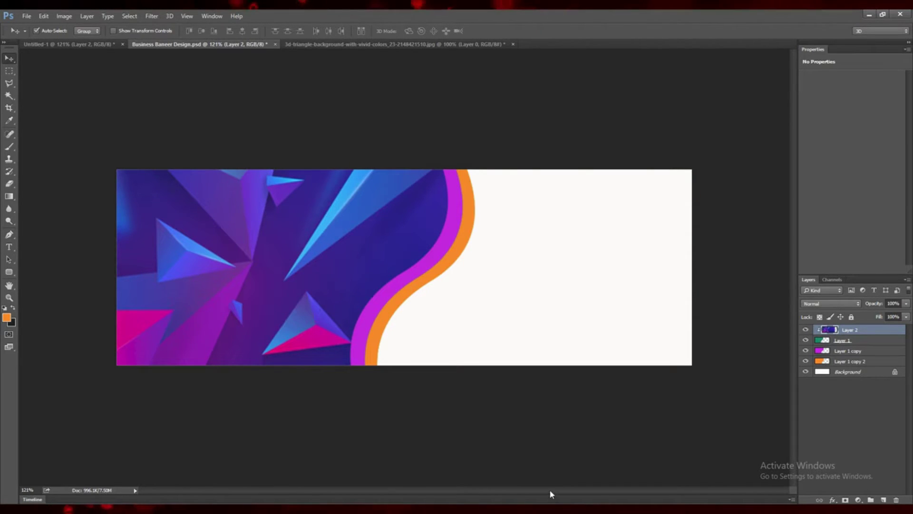
{"action": "key", "text": "ctrl+s"}
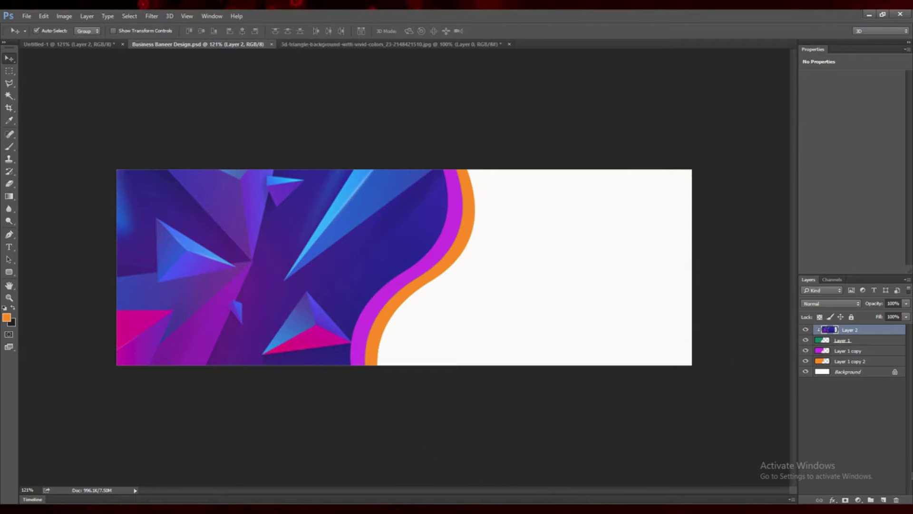
- Add a new layer and draw an orange rounded rectangle about 236 × 199 px on the white area
{"action": "left_click", "coordinate": [884, 500]}
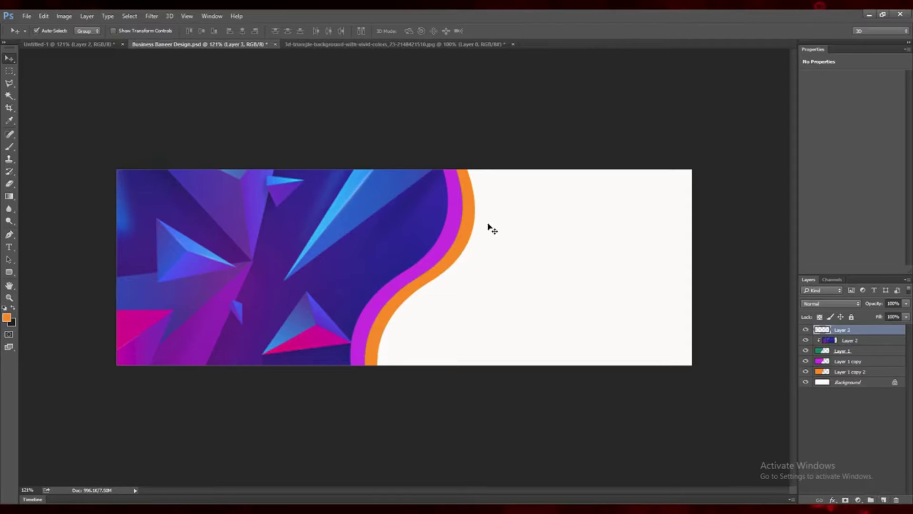
{"action": "left_click", "coordinate": [9, 272]}
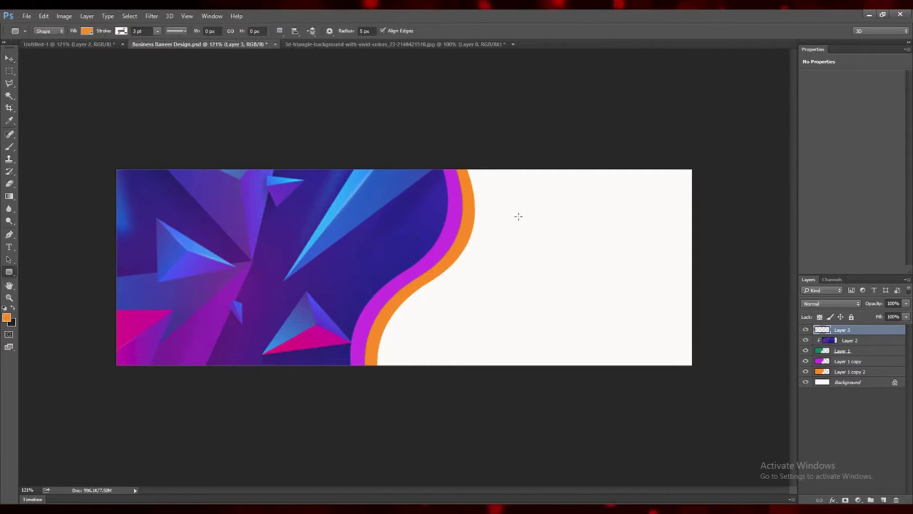
{"action": "left_click_drag", "start_coordinate": [515, 215], "coordinate": [650, 329]}
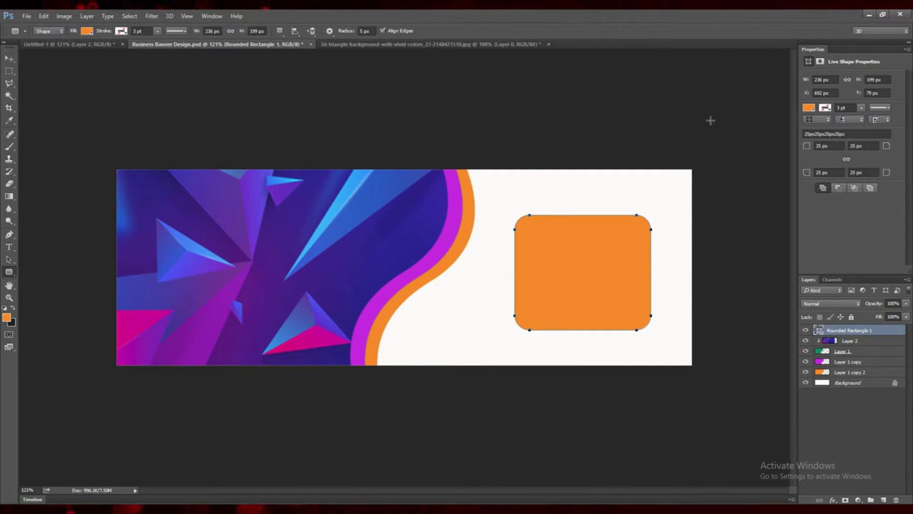
- Set the rounded rectangle's top-left and bottom-right corner radii to 30 px and its top-right and bottom-left radii to 10 px
{"action": "left_click", "coordinate": [822, 145]}
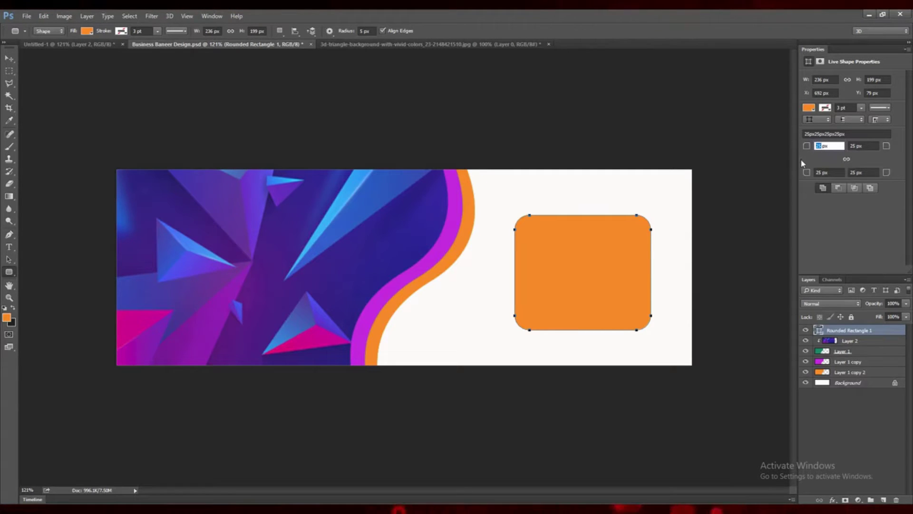
{"action": "type", "text": "30"}
{"action": "left_click", "coordinate": [858, 173]}
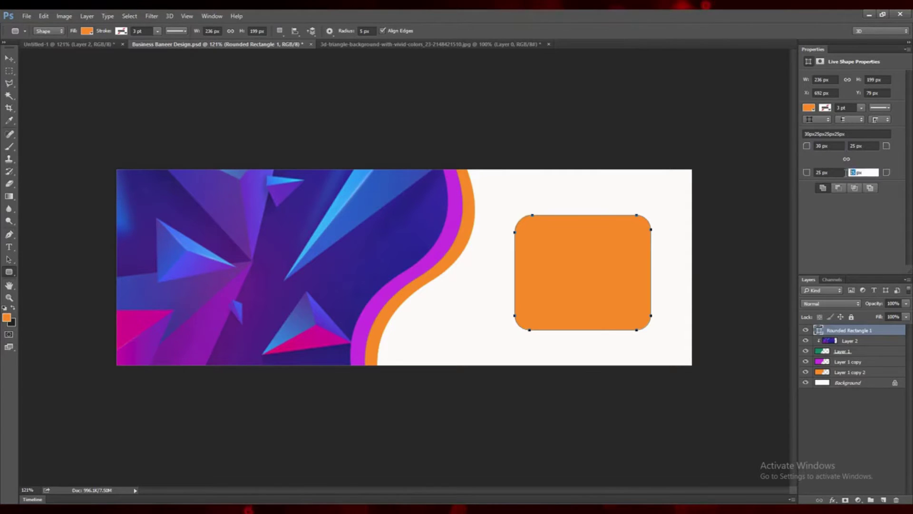
{"action": "type", "text": "30"}
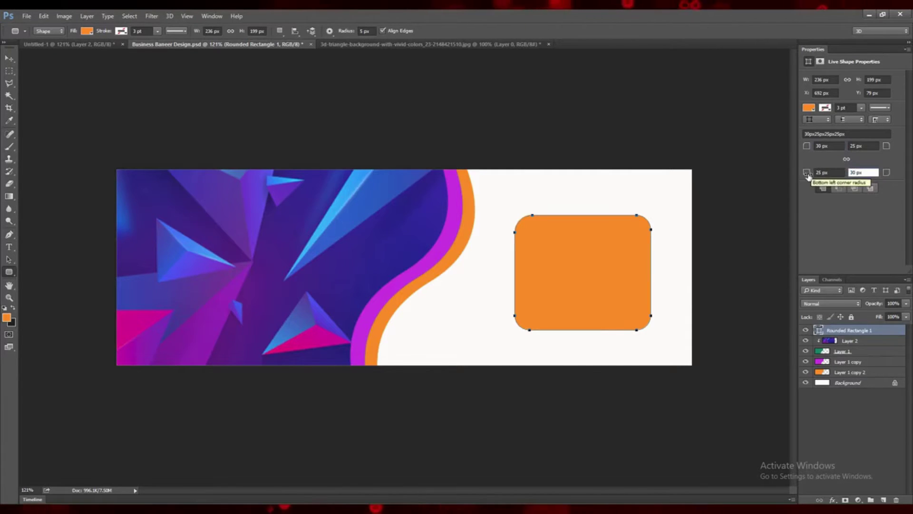
{"action": "left_click", "coordinate": [819, 172]}
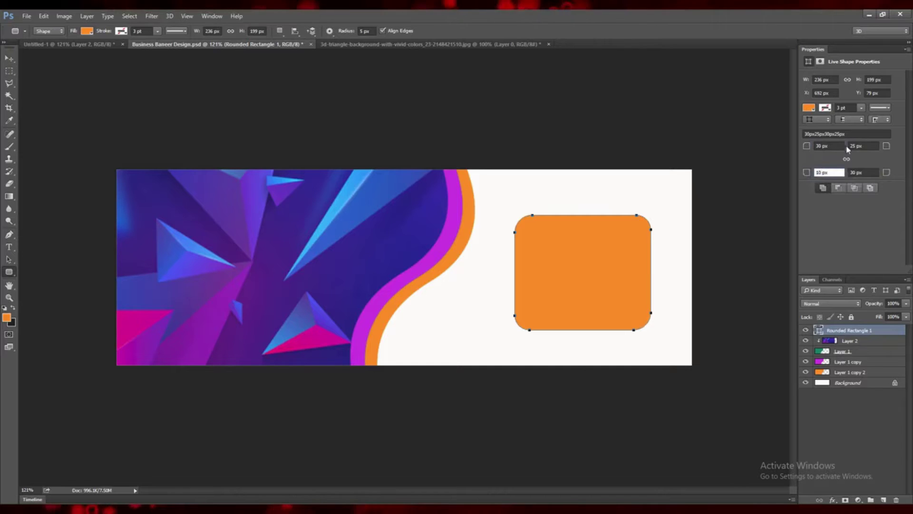
{"action": "type", "text": "10"}
{"action": "left_click", "coordinate": [856, 146]}
{"action": "type", "text": "10"}
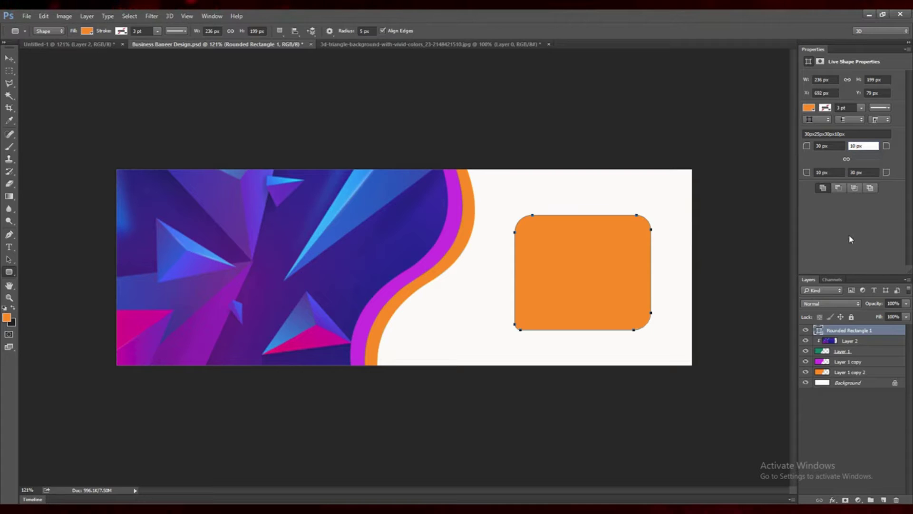
{"action": "left_click", "coordinate": [872, 172]}
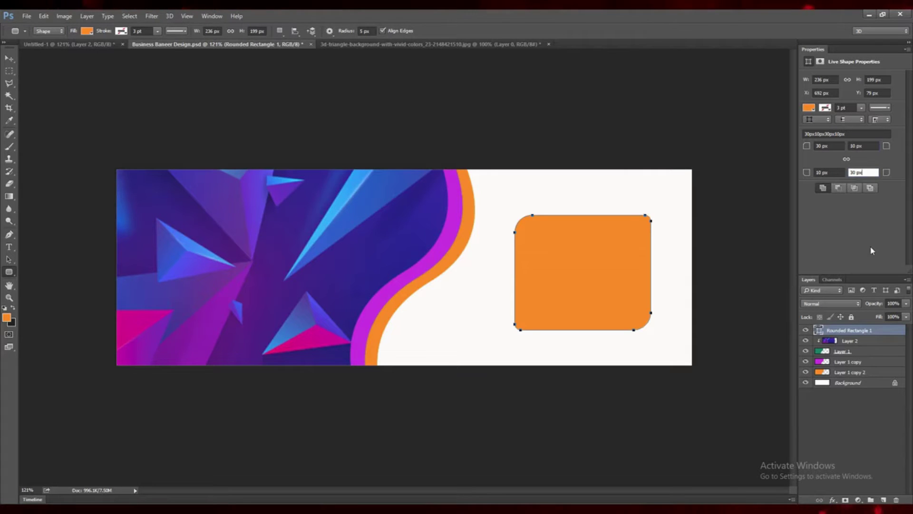
{"action": "left_click", "coordinate": [9, 58]}
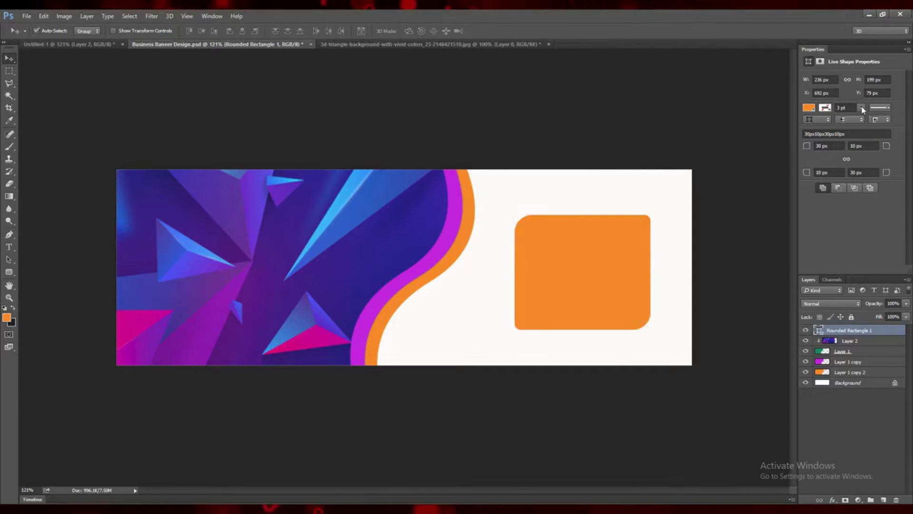
- Give the rounded rectangle a gradient stroke using the Yellow, Violet, Orange, Blue preset
{"action": "left_click", "coordinate": [831, 111]}
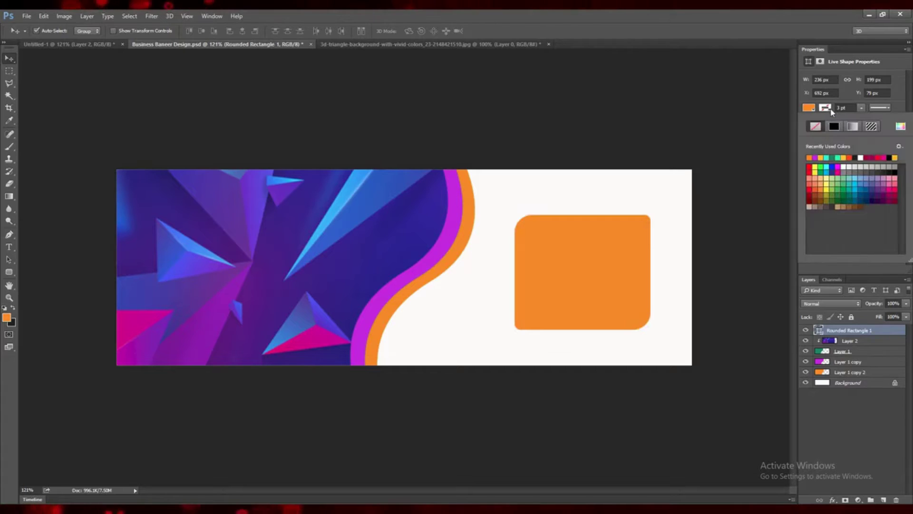
{"action": "left_click", "coordinate": [832, 168]}
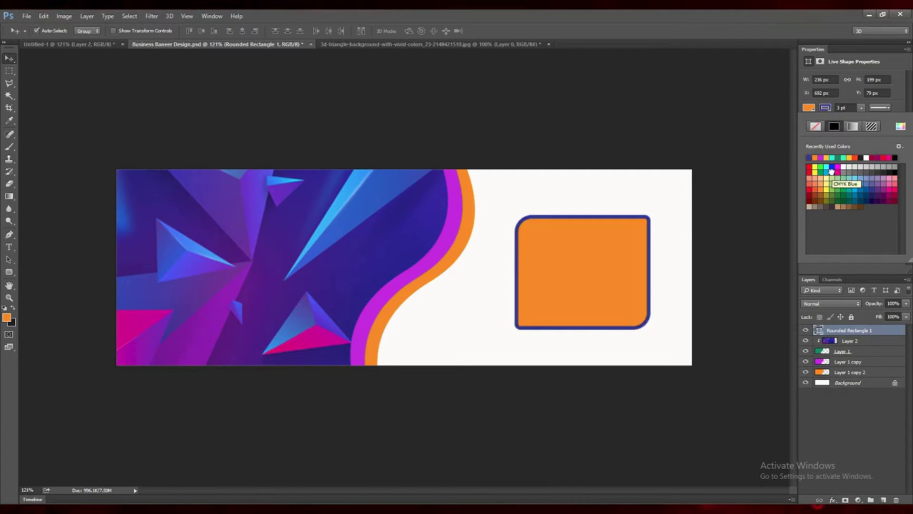
{"action": "left_click", "coordinate": [853, 126]}
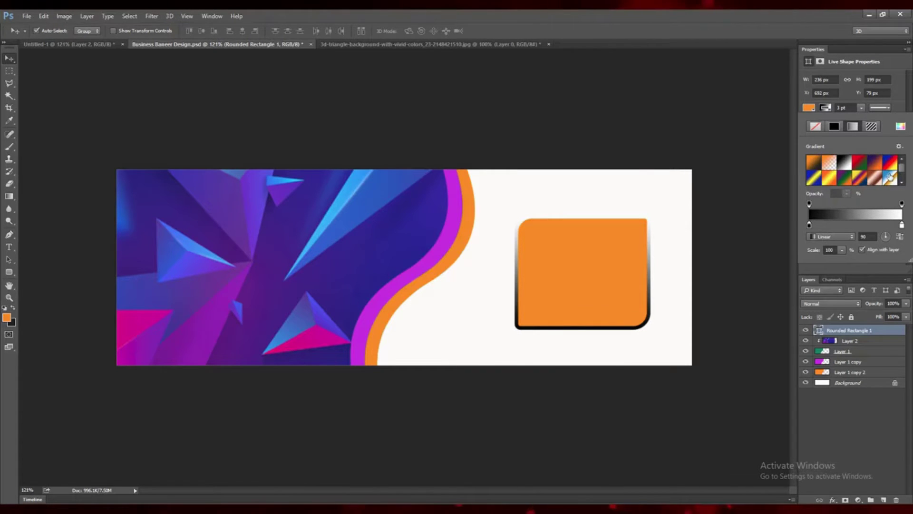
{"action": "left_click", "coordinate": [864, 179]}
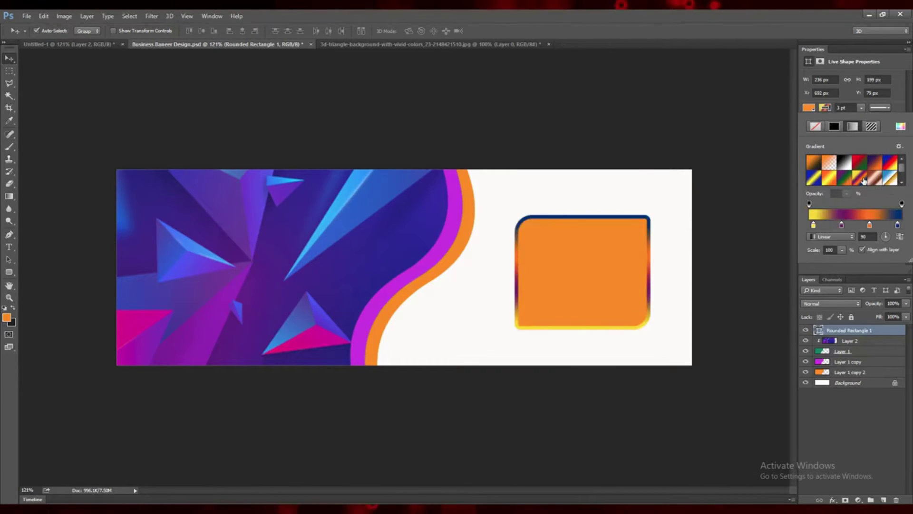
{"action": "left_click", "coordinate": [860, 163]}
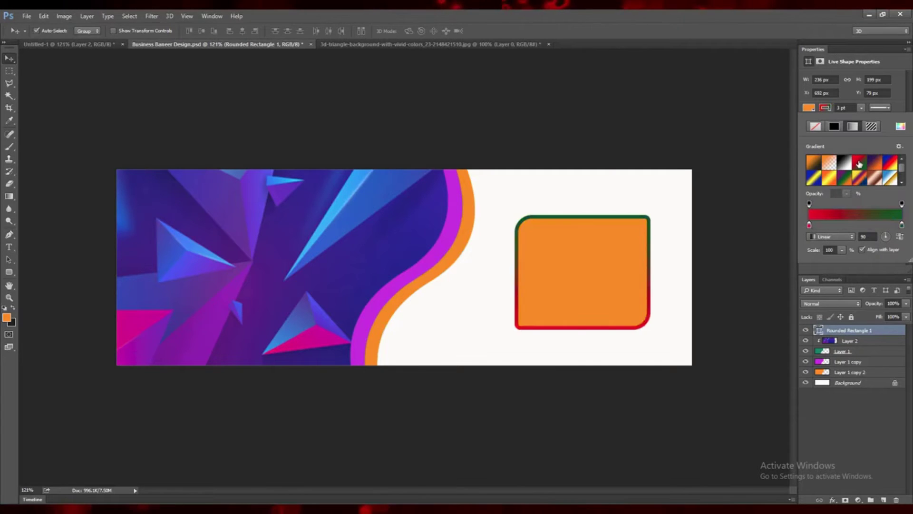
{"action": "left_click", "coordinate": [890, 163]}
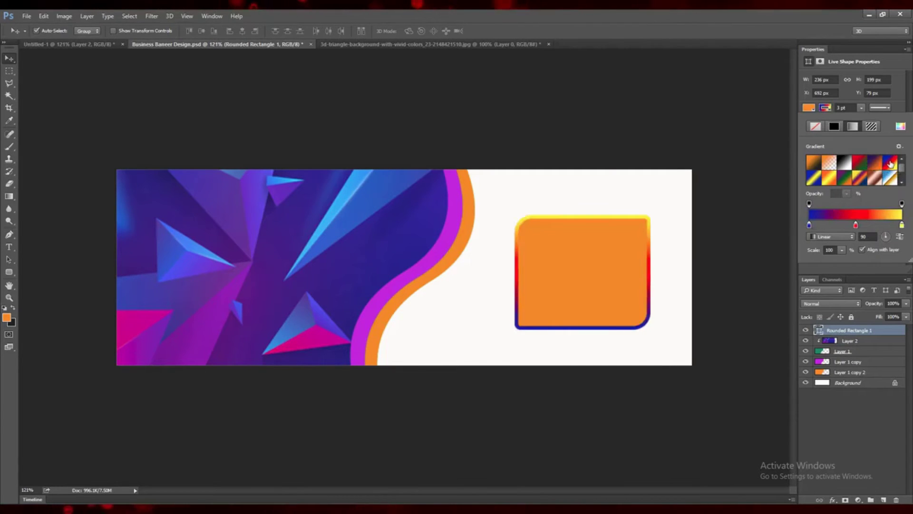
{"action": "left_click", "coordinate": [862, 179]}
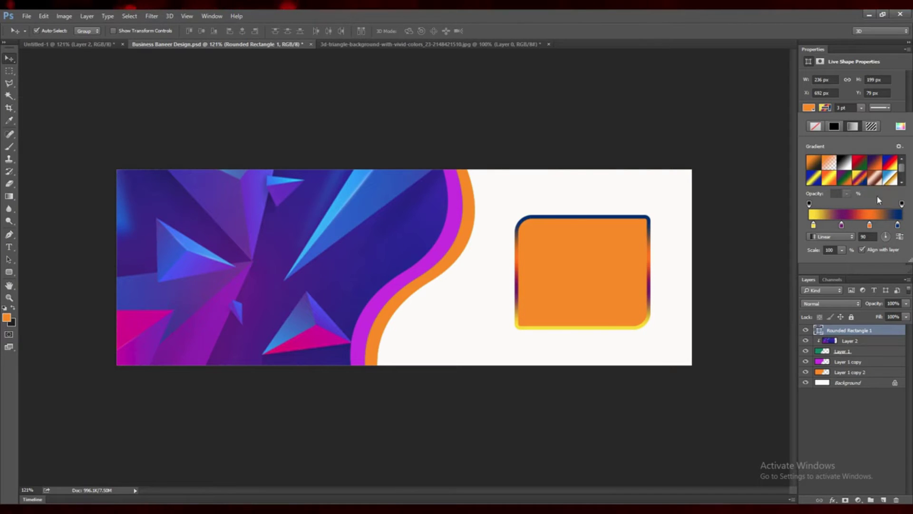
- Compare the Radial, Reflected and Angle styles for the rectangle's stroke gradient and settle on Reflected
{"action": "left_click", "coordinate": [833, 237]}
{"action": "left_click", "coordinate": [835, 246]}
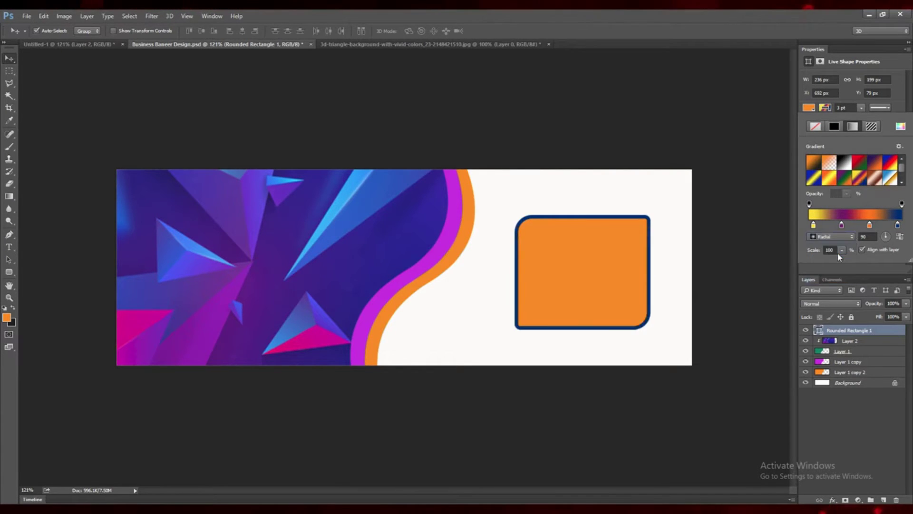
{"action": "left_click", "coordinate": [851, 239]}
{"action": "left_click", "coordinate": [836, 257]}
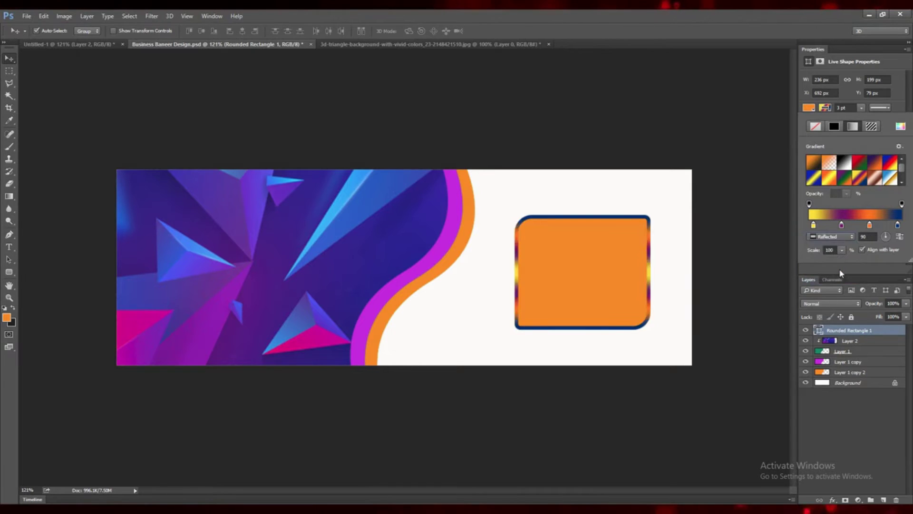
{"action": "left_click", "coordinate": [840, 237]}
{"action": "left_click", "coordinate": [838, 260]}
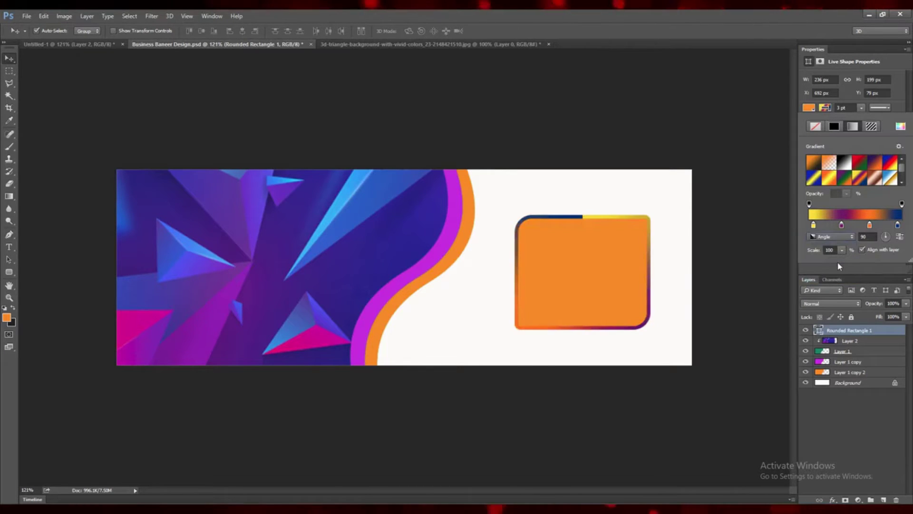
{"action": "left_click", "coordinate": [832, 236]}
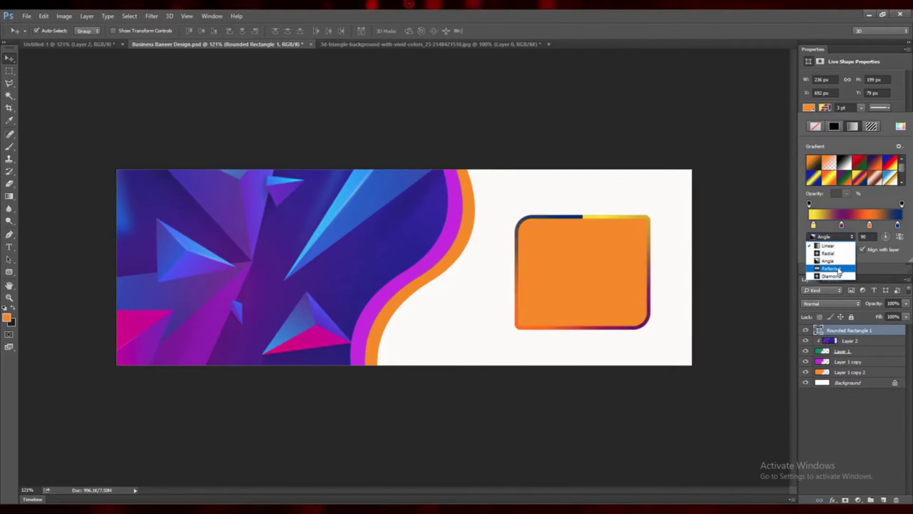
{"action": "left_click", "coordinate": [837, 267]}
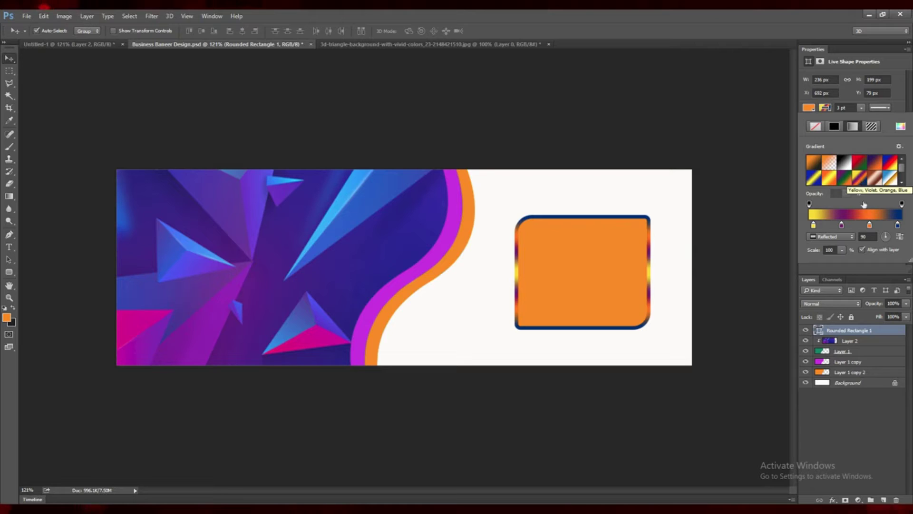
{"action": "left_click", "coordinate": [624, 281]}
- Rotate the rounded rectangle to about -43° and stretch its height to about 118.6% to form a diamond
{"action": "key", "text": "ctrl+t"}
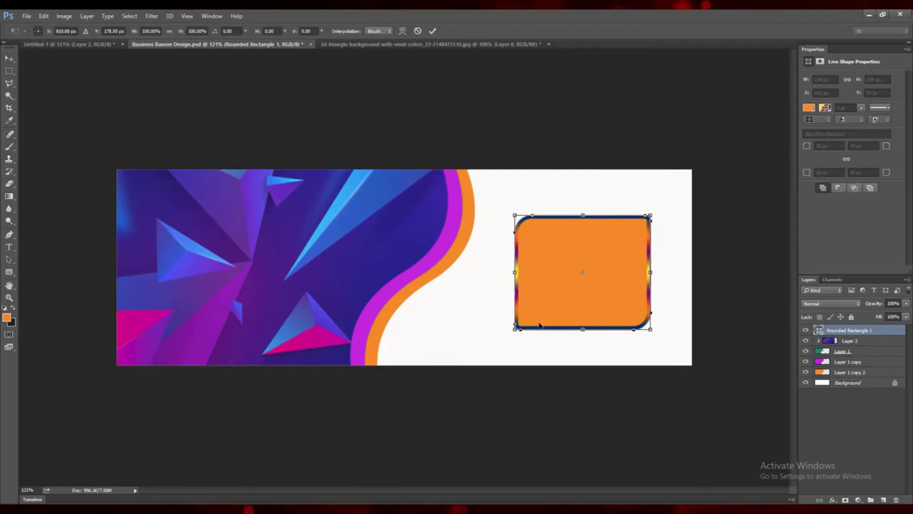
{"action": "left_click_drag", "start_coordinate": [509, 336], "coordinate": [593, 367]}
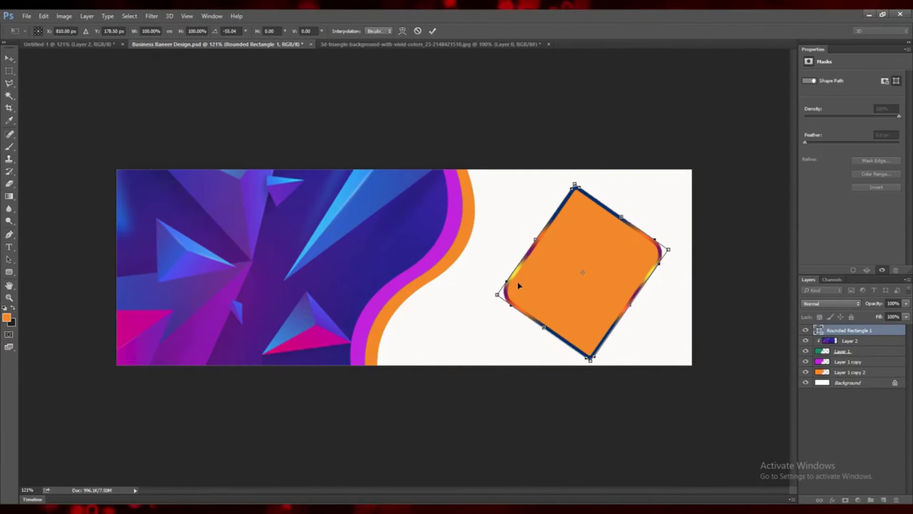
{"action": "left_click_drag", "start_coordinate": [530, 239], "coordinate": [514, 227]}
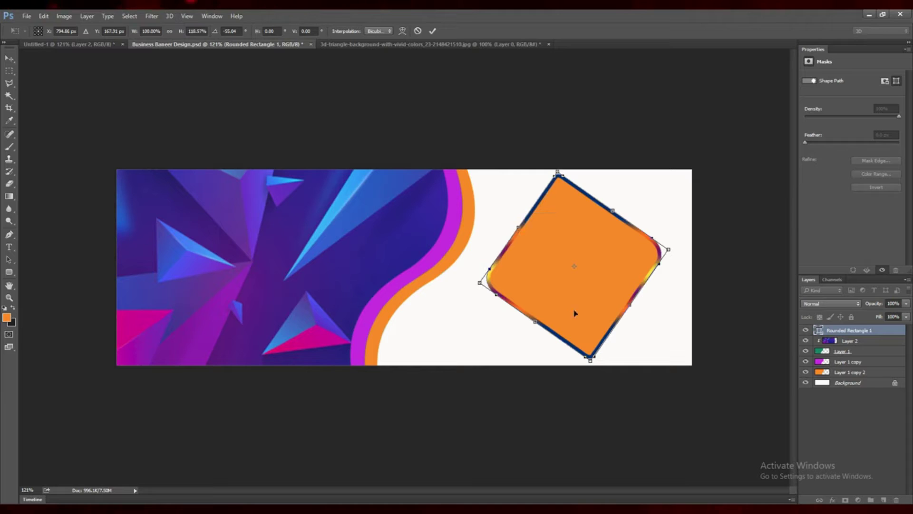
{"action": "left_click_drag", "start_coordinate": [675, 249], "coordinate": [679, 270]}
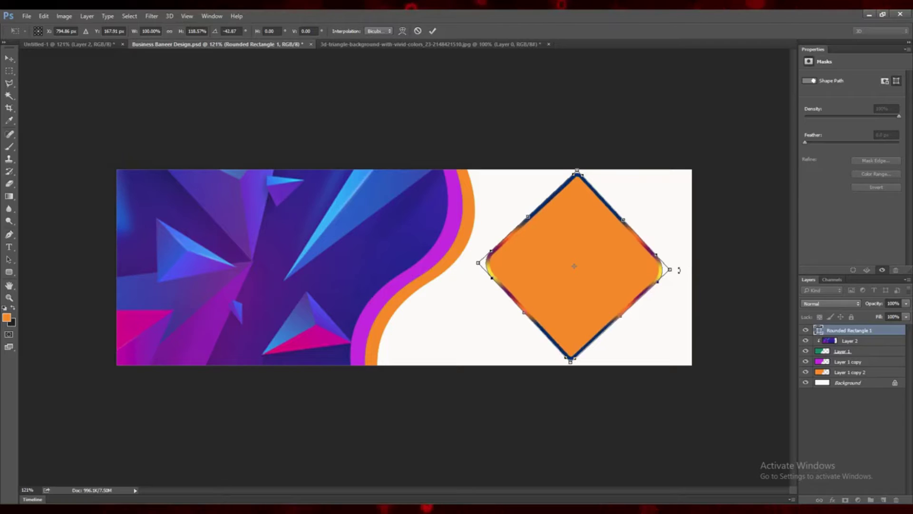
- Align the diamond's corners to a vertical guide through its centre by rotating it to about -44.7°, and move the guide off the banner
{"action": "key", "text": "ctrl+r"}
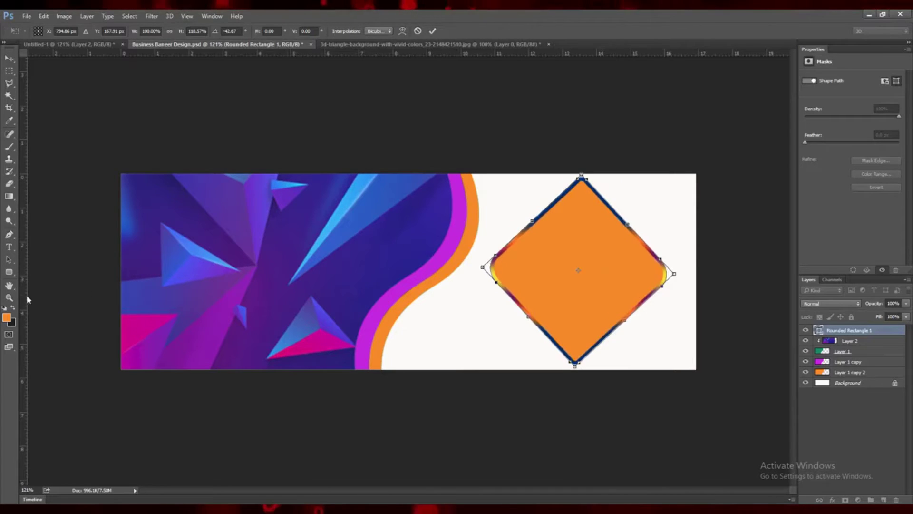
{"action": "left_click_drag", "start_coordinate": [24, 300], "coordinate": [579, 322]}
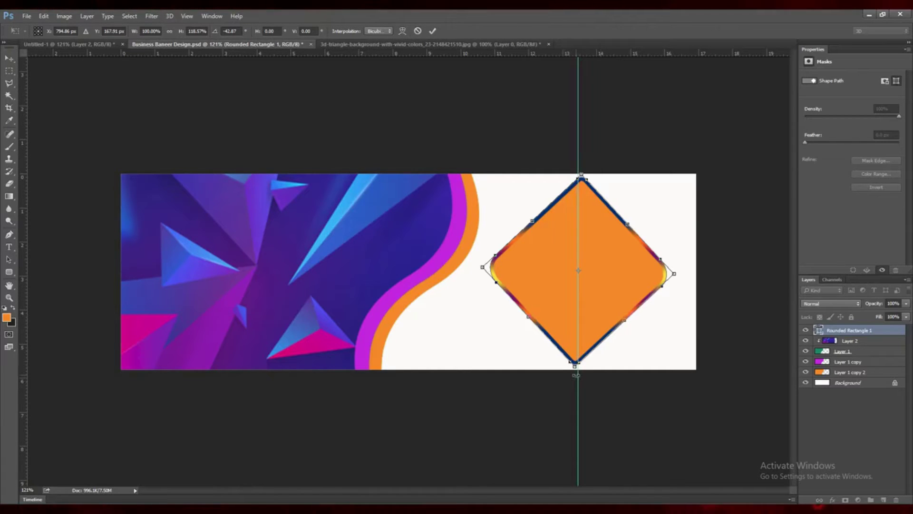
{"action": "left_click_drag", "start_coordinate": [575, 375], "coordinate": [579, 375]}
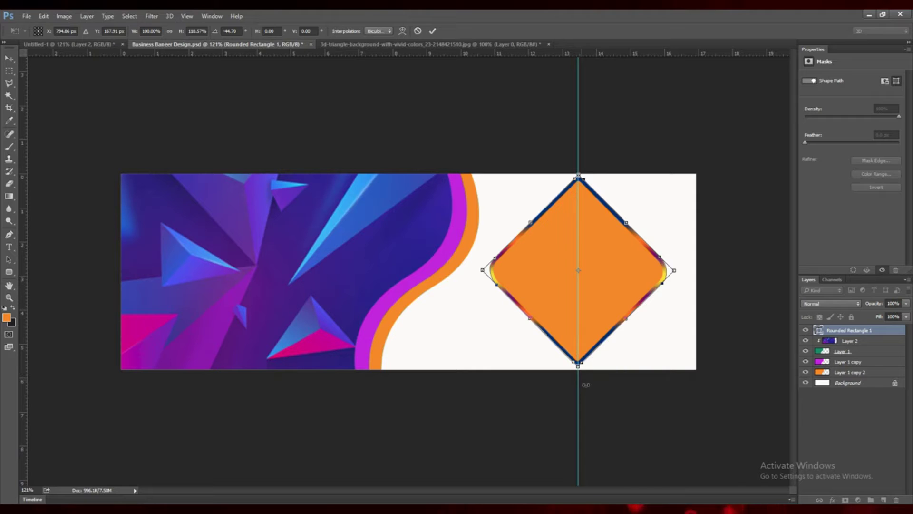
{"action": "left_click", "coordinate": [433, 31]}
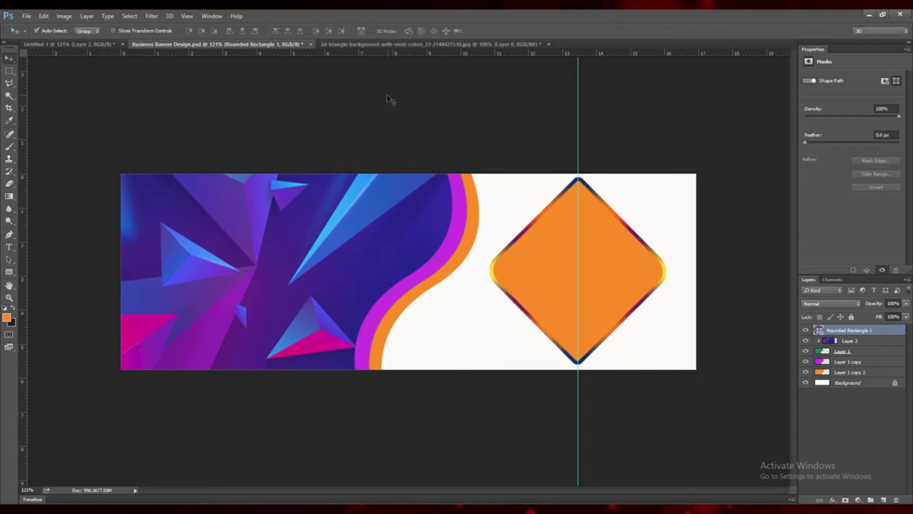
{"action": "key", "text": "ctrl+r"}
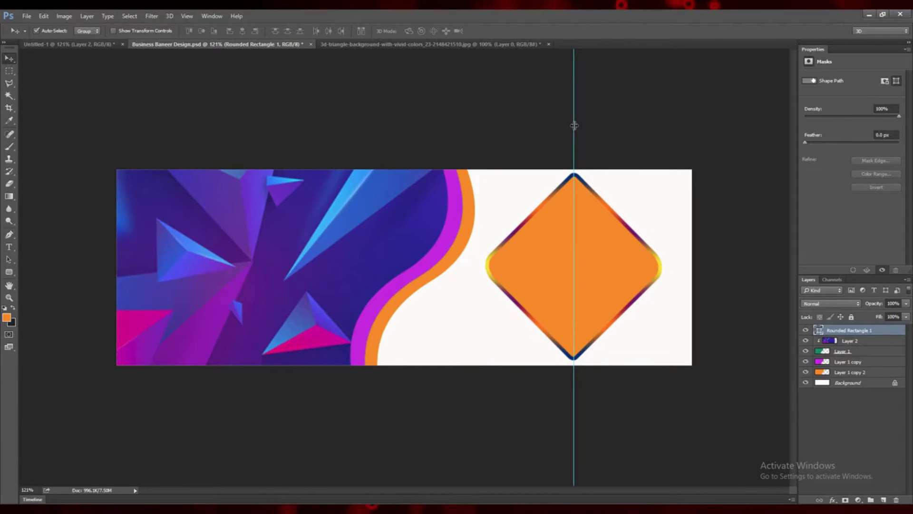
{"action": "left_click_drag", "start_coordinate": [574, 125], "coordinate": [24, 100]}
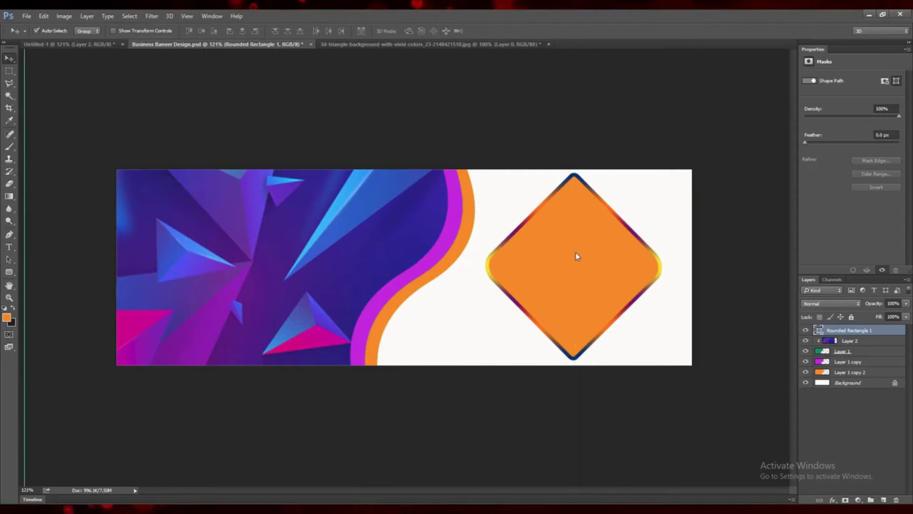
- Shrink the diamond slightly around its centre, reposition it on the white area, save the document and remove the leftover guide
{"action": "key", "text": "ctrl+t"}
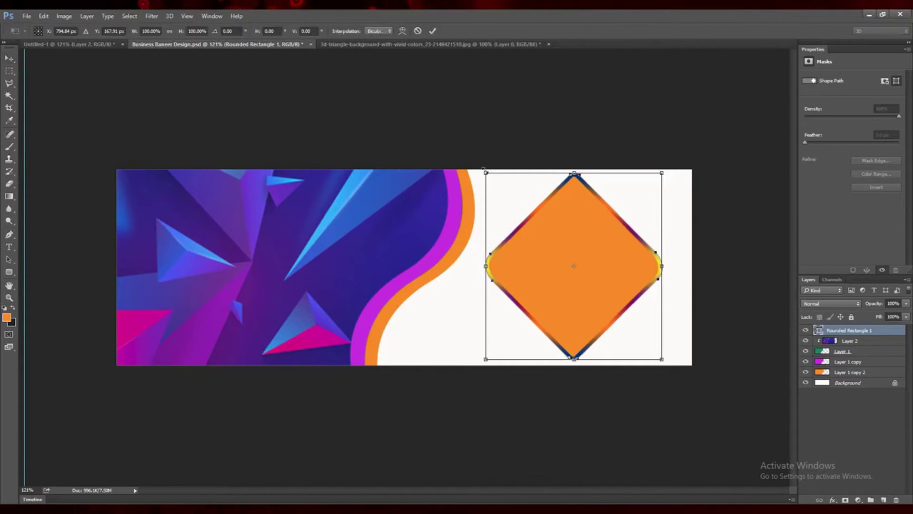
{"action": "left_click_drag", "start_coordinate": [484, 171], "coordinate": [495, 183]}
{"action": "key", "text": "Return"}
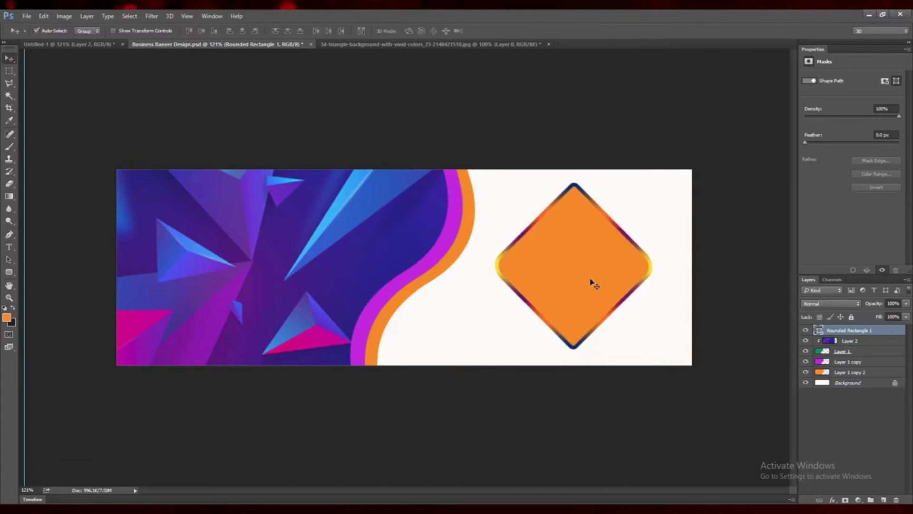
{"action": "left_click_drag", "start_coordinate": [588, 282], "coordinate": [588, 283]}
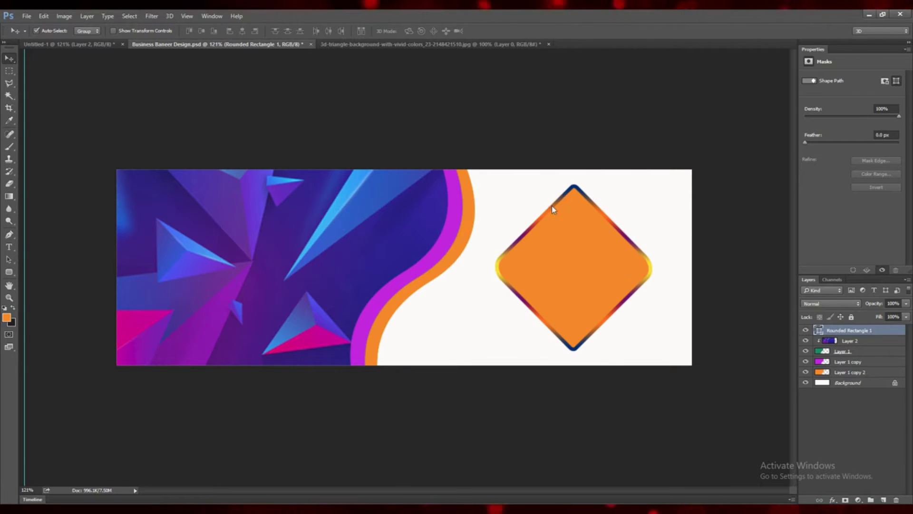
{"action": "left_click_drag", "start_coordinate": [577, 265], "coordinate": [574, 269]}
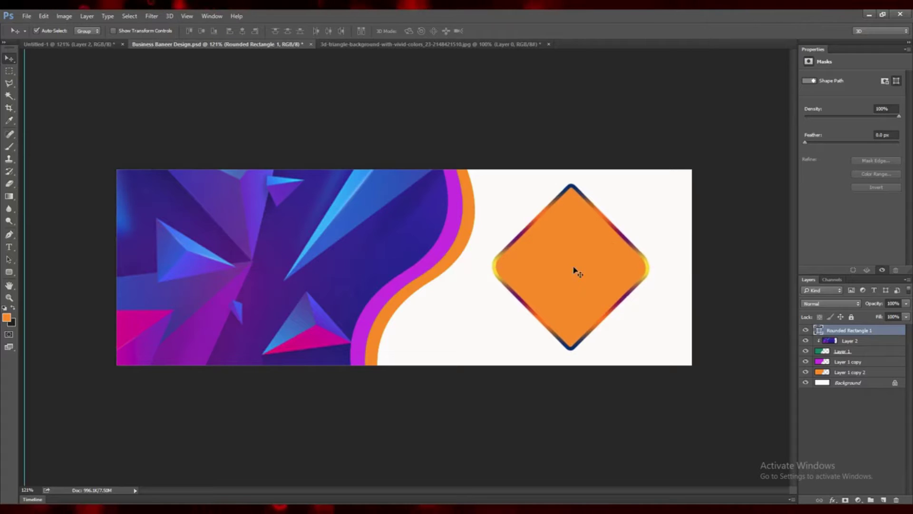
{"action": "key", "text": "ctrl"}
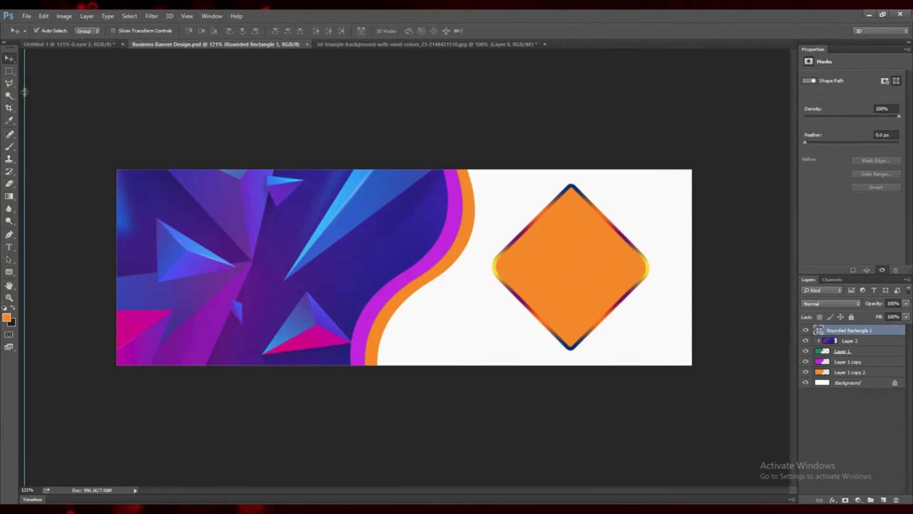
{"action": "left_click", "coordinate": [36, 31]}
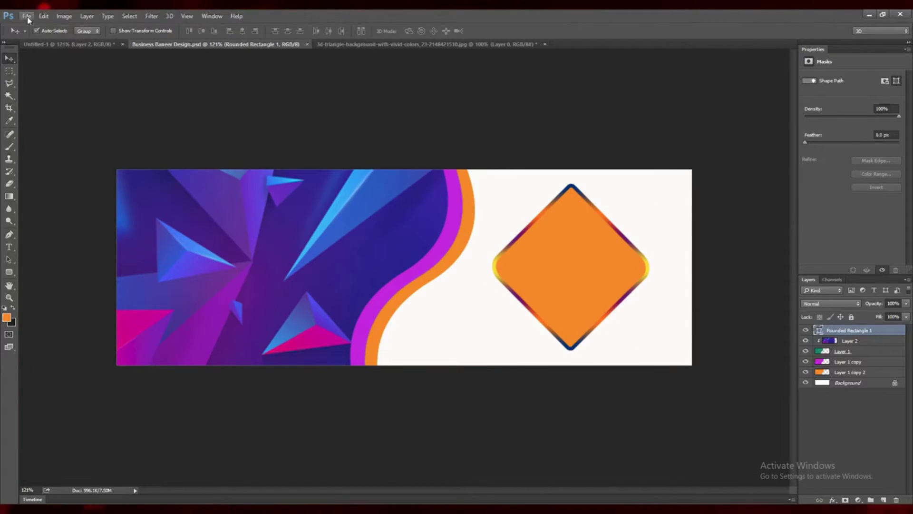
- Open the tEhOSf city image, unlock its background layer and bring it into the Business Baneer Design document
{"action": "left_click", "coordinate": [27, 16]}
{"action": "left_click", "coordinate": [36, 36]}
{"action": "left_click", "coordinate": [110, 247]}
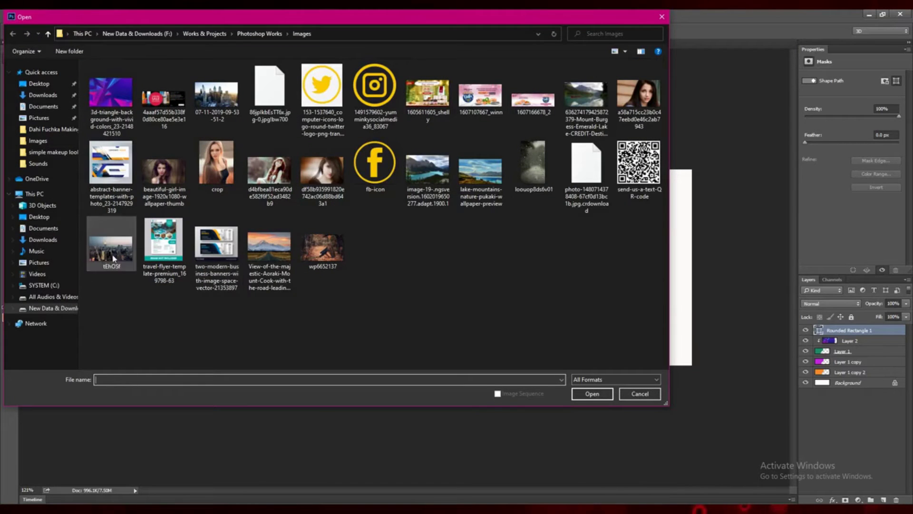
{"action": "left_click", "coordinate": [589, 394]}
{"action": "left_click", "coordinate": [895, 330]}
{"action": "left_click_drag", "start_coordinate": [376, 362], "coordinate": [690, 324]}
- Scale the city image down to about 38% and position it over the diamond
{"action": "key", "text": "ctrl+t"}
{"action": "left_click_drag", "start_coordinate": [343, 149], "coordinate": [326, 302]}
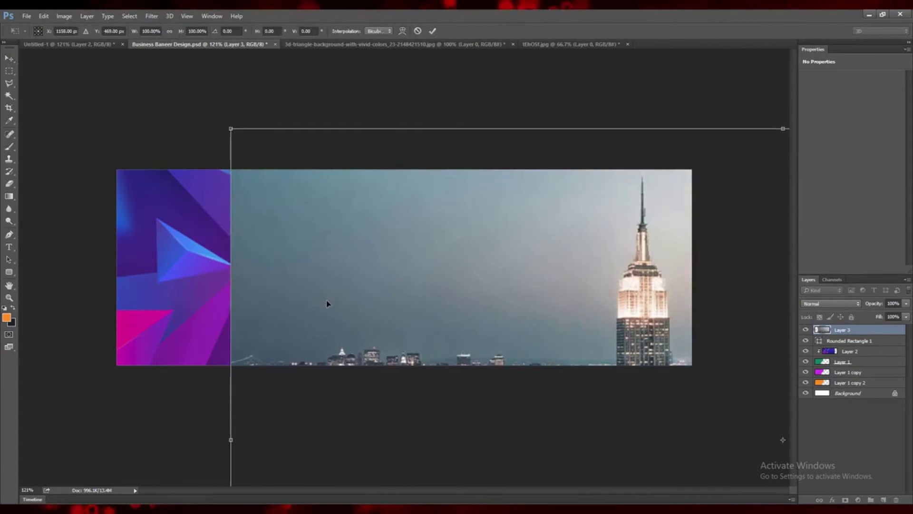
{"action": "left_click_drag", "start_coordinate": [233, 130], "coordinate": [353, 187]}
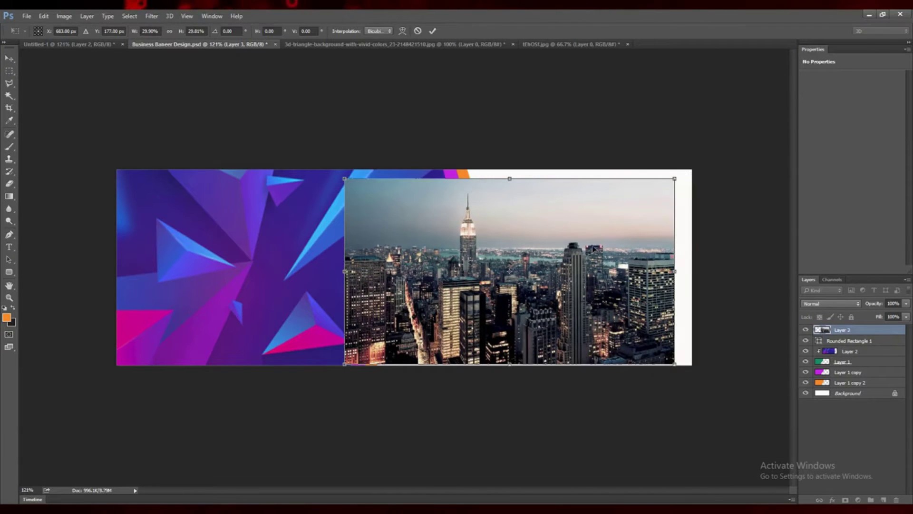
{"action": "left_click_drag", "start_coordinate": [341, 364], "coordinate": [342, 387]}
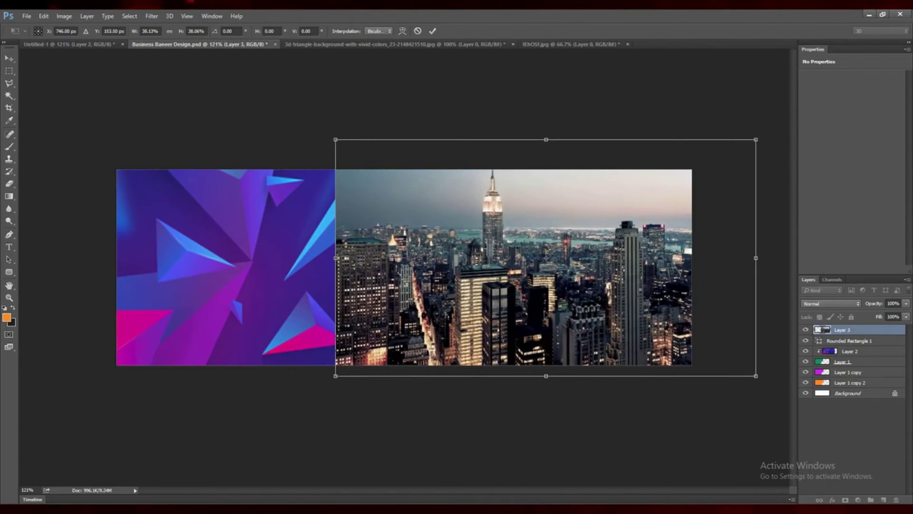
{"action": "key", "text": "Return"}
- Clip the city image to the diamond beneath it and shift the photo so the tall tower shows inside
{"action": "right_click", "coordinate": [824, 336]}
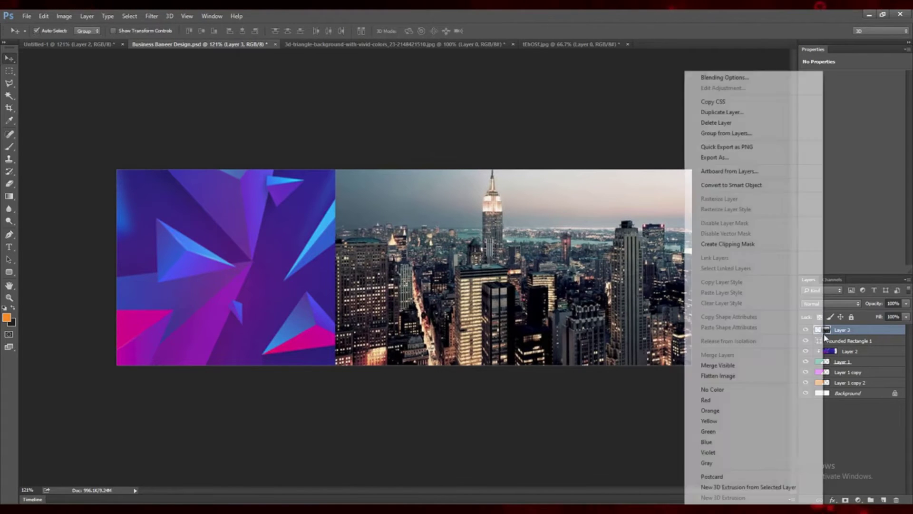
{"action": "left_click", "coordinate": [718, 243]}
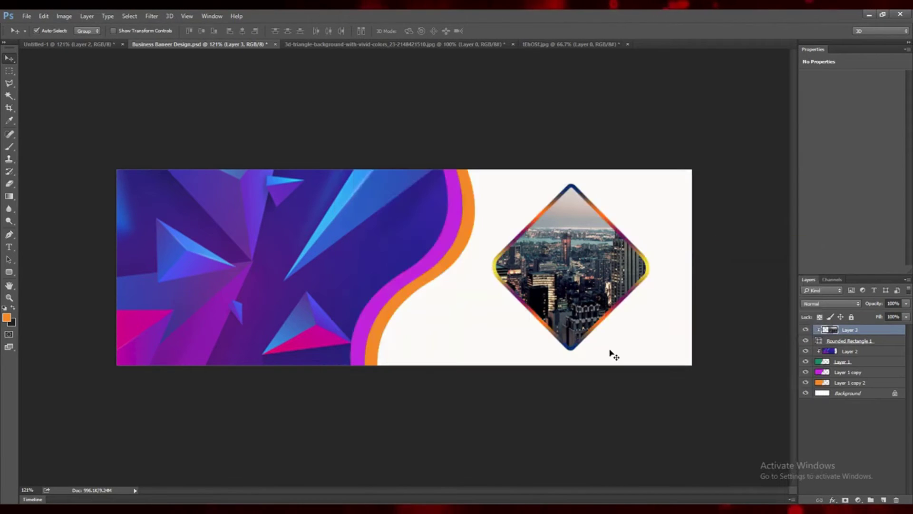
{"action": "left_click_drag", "start_coordinate": [568, 274], "coordinate": [588, 281]}
- Shrink the clipped city photo to about 71%, reduce it slightly further, and centre the tall tower within the diamond
{"action": "key", "text": "ctrl+t"}
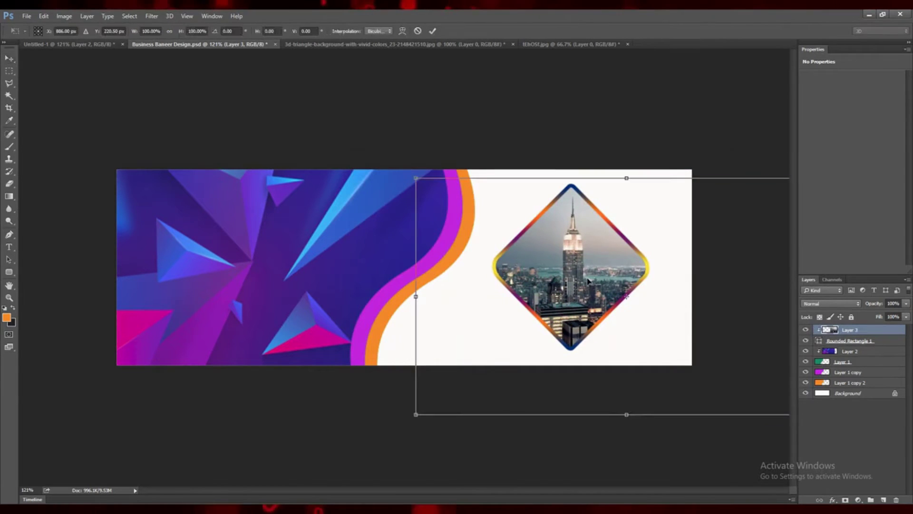
{"action": "left_click_drag", "start_coordinate": [416, 176], "coordinate": [446, 193]}
{"action": "left_click_drag", "start_coordinate": [608, 289], "coordinate": [589, 265]}
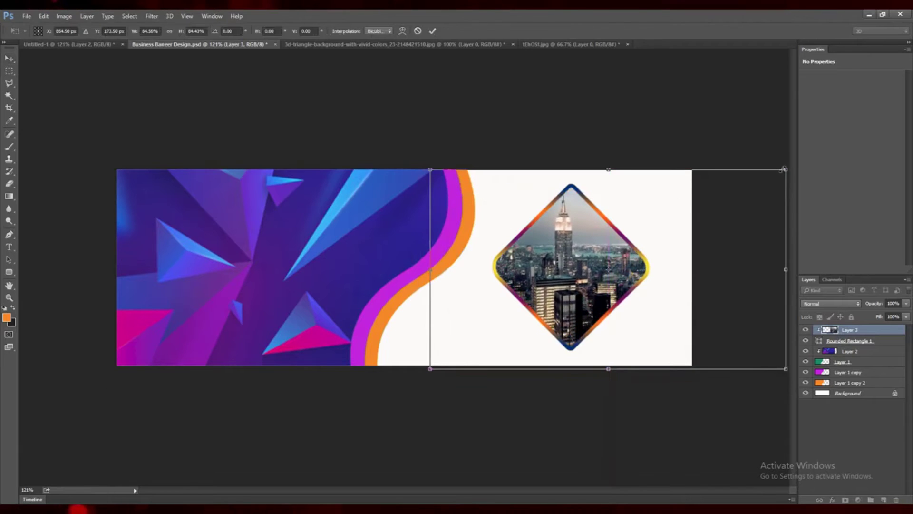
{"action": "left_click_drag", "start_coordinate": [780, 172], "coordinate": [763, 182]}
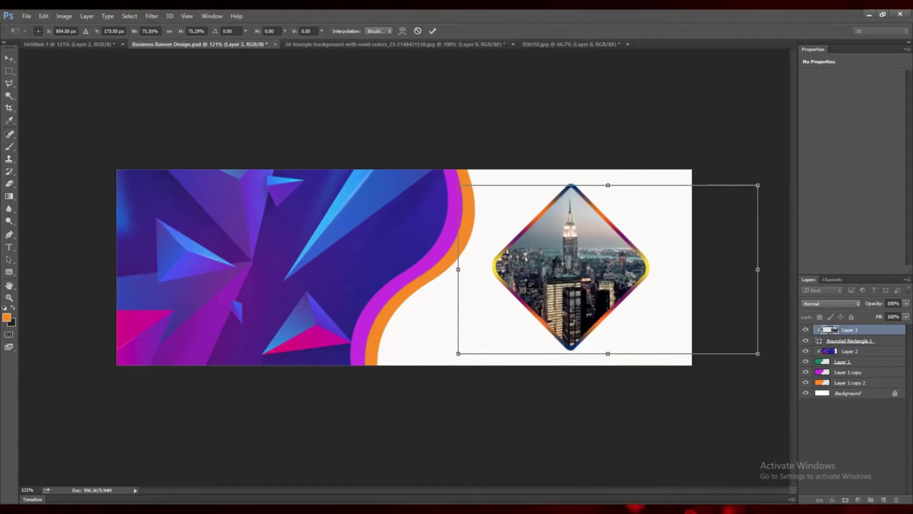
{"action": "left_click_drag", "start_coordinate": [633, 278], "coordinate": [579, 271]}
{"action": "key", "text": "Return"}
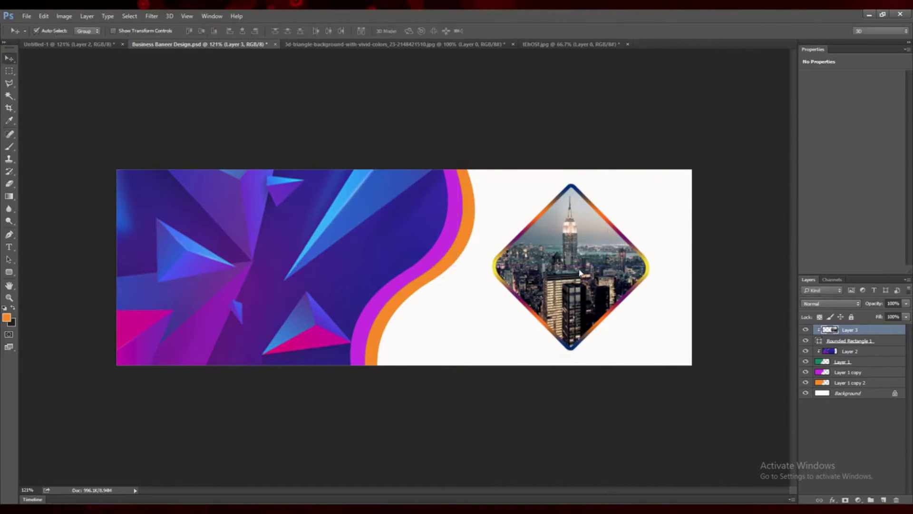
{"action": "key", "text": "ctrl+t"}
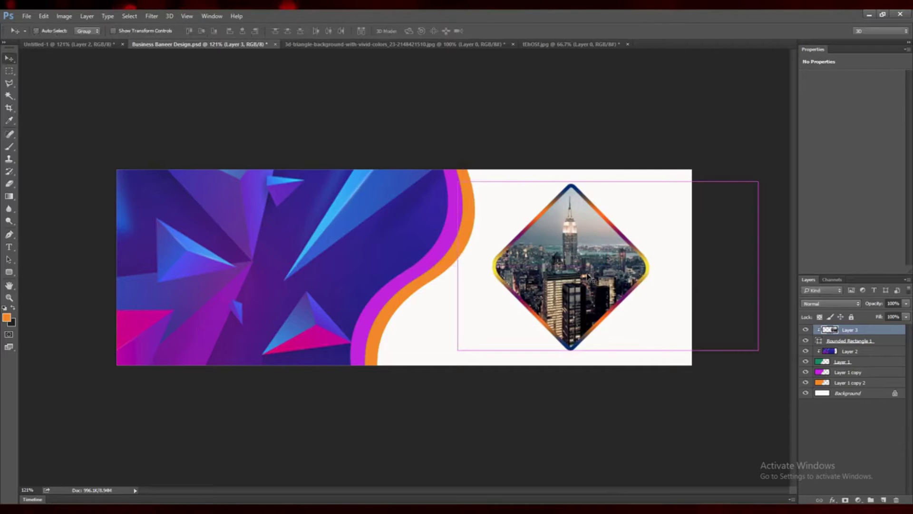
{"action": "left_click_drag", "start_coordinate": [756, 182], "coordinate": [749, 185]}
{"action": "key", "text": "Return"}
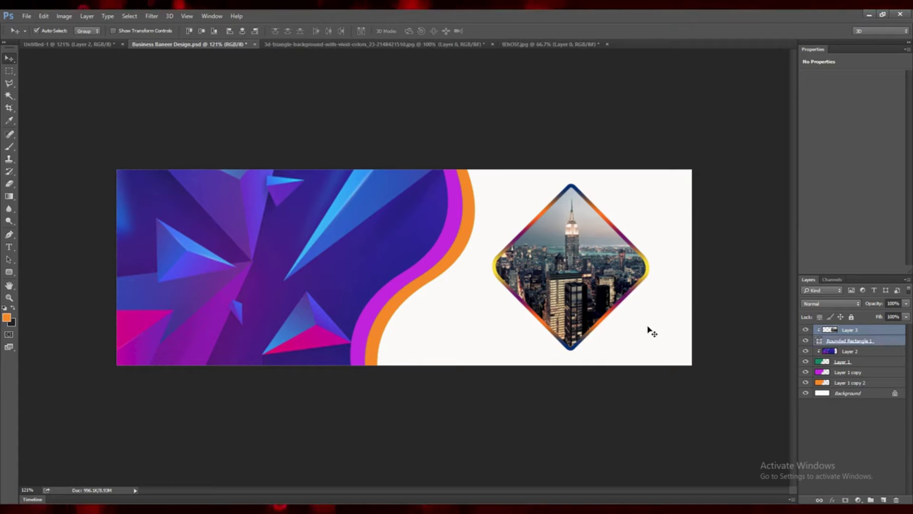
- Enlarge the diamond and its city photo together to about 106%, shift them slightly right, and save the document
{"action": "key", "text": "ctrl+t"}
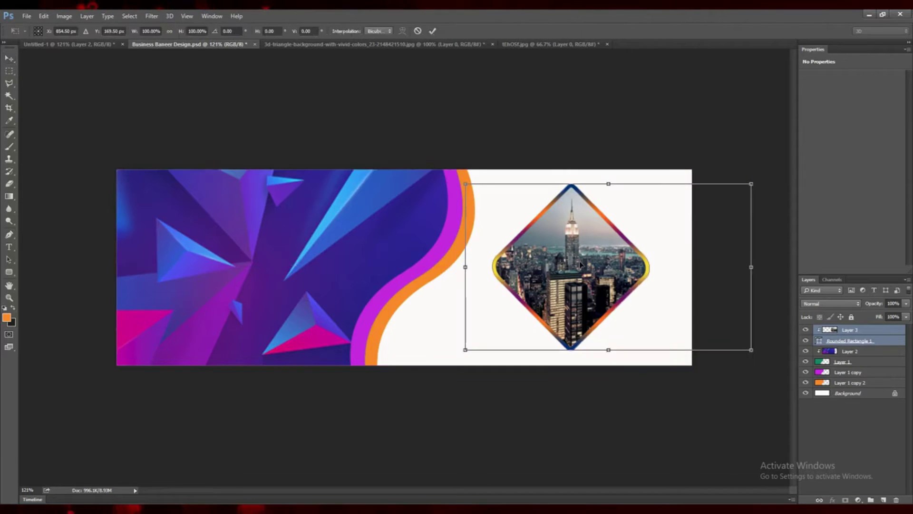
{"action": "left_click_drag", "start_coordinate": [465, 183], "coordinate": [457, 177]}
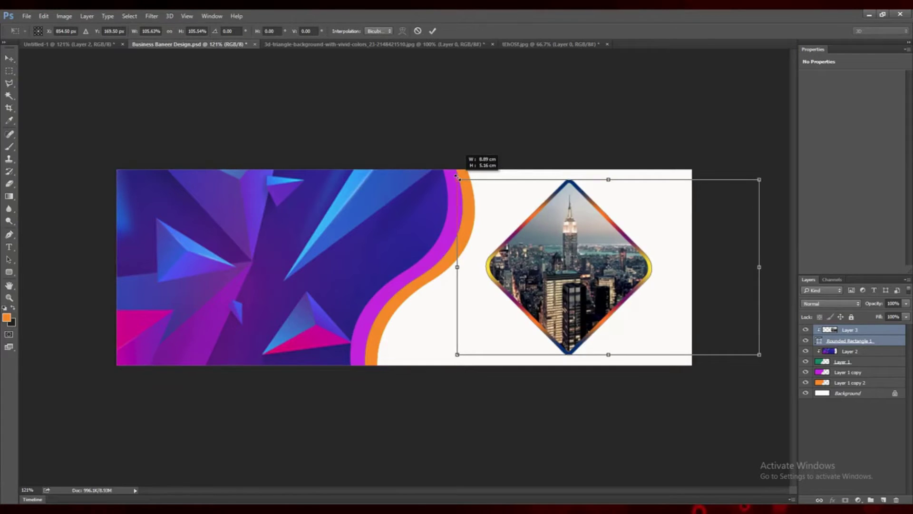
{"action": "key", "text": "Return"}
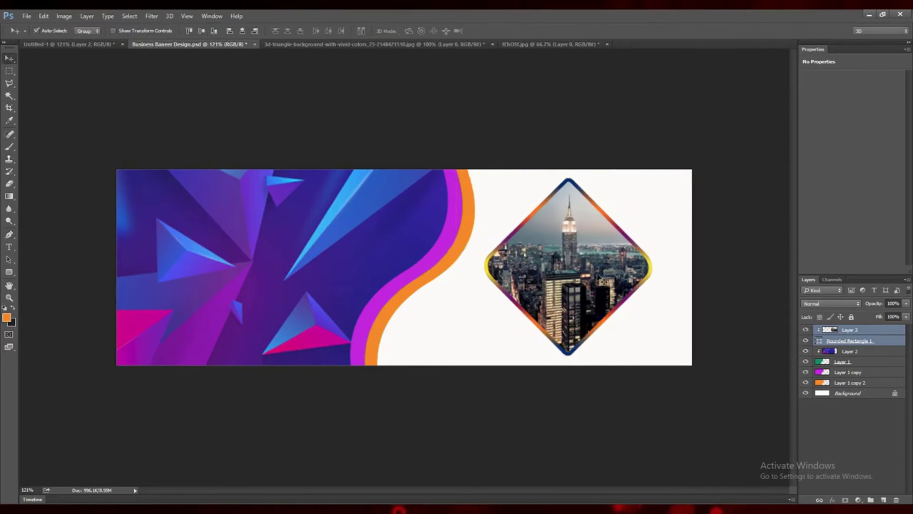
{"action": "left_click_drag", "start_coordinate": [598, 276], "coordinate": [606, 282]}
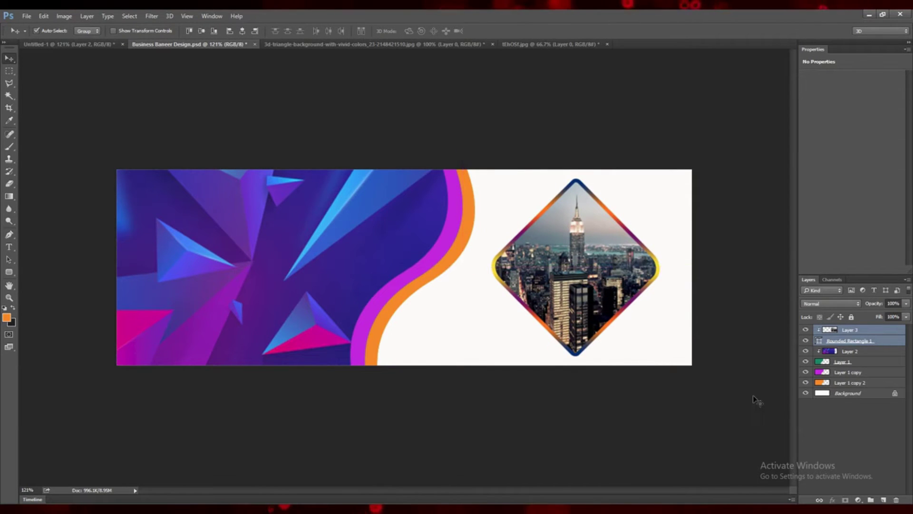
{"action": "key", "text": "ctrl+s"}
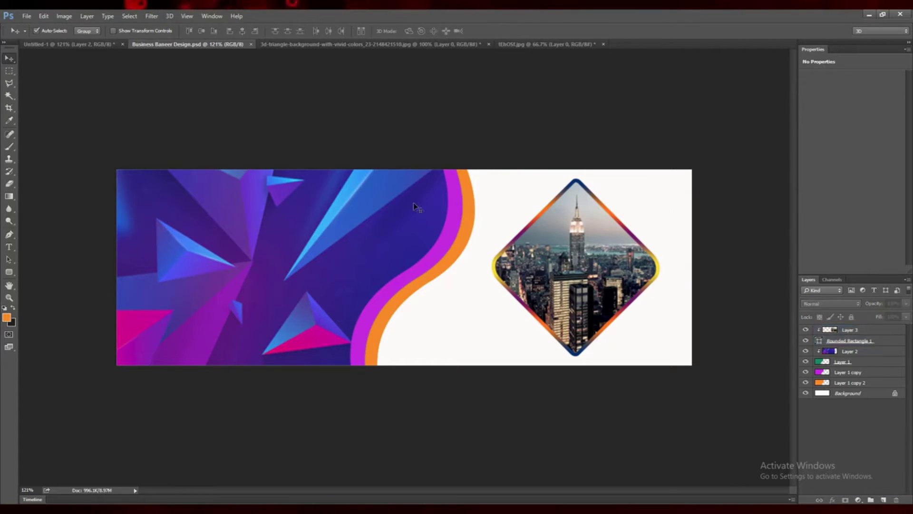
- Add a new layer above the city photo and select a rectangle covering roughly the right two-thirds of the banner
{"action": "left_click", "coordinate": [858, 329]}
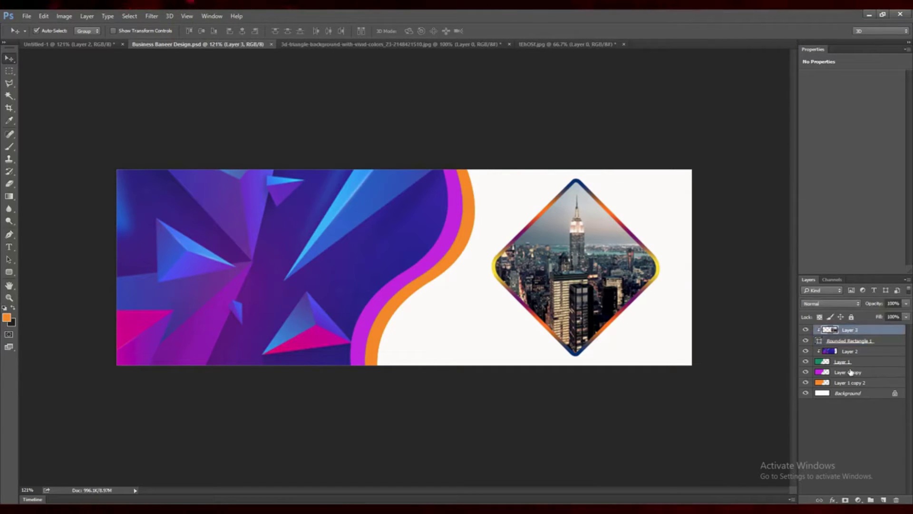
{"action": "left_click", "coordinate": [884, 500]}
{"action": "left_click", "coordinate": [9, 72]}
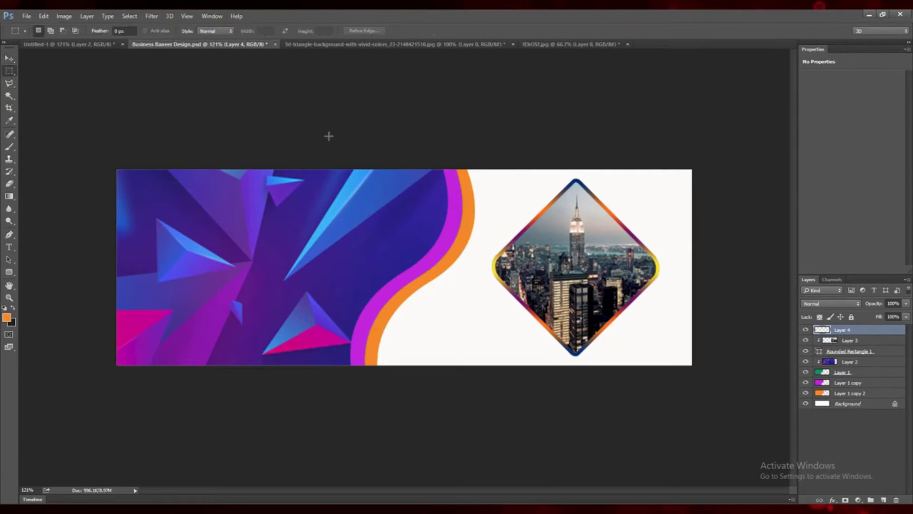
{"action": "left_click_drag", "start_coordinate": [324, 136], "coordinate": [704, 417]}
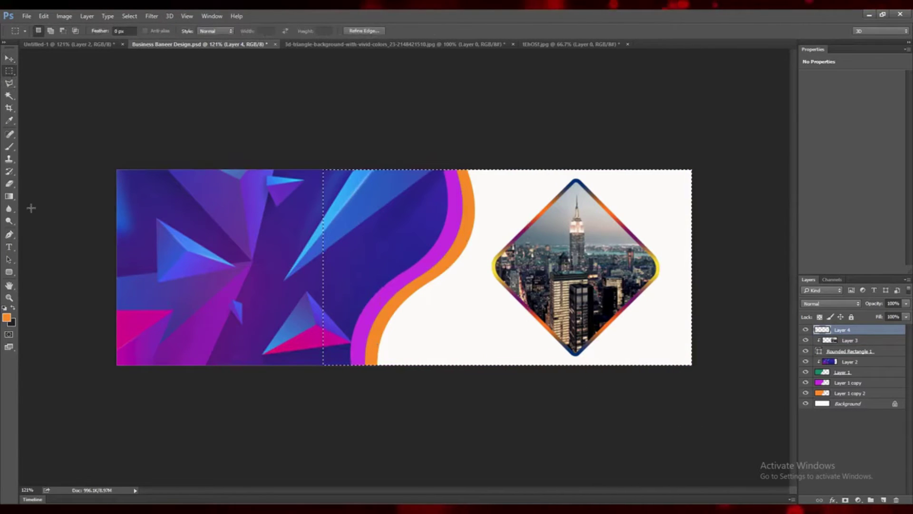
- Fill the selection on the new layer with a diagonal orange-to-black gradient from upper left to lower right
{"action": "left_click", "coordinate": [8, 196]}
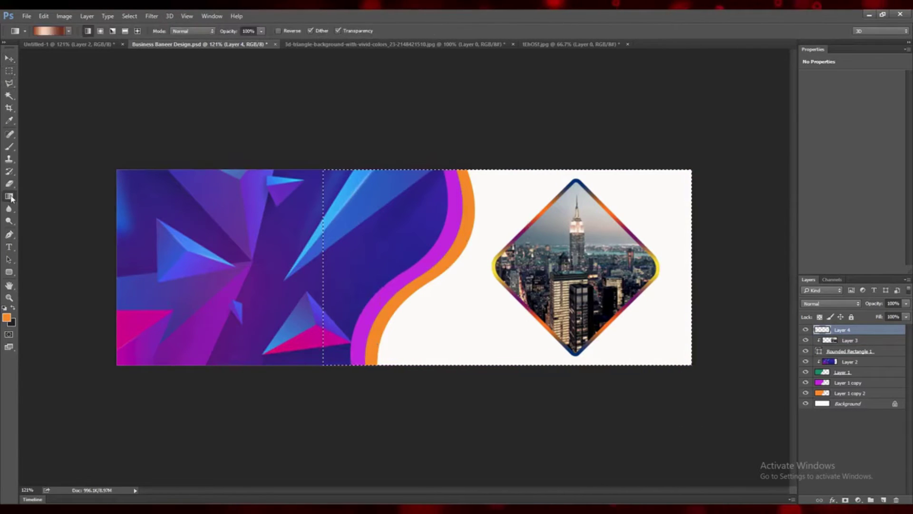
{"action": "left_click", "coordinate": [69, 32]}
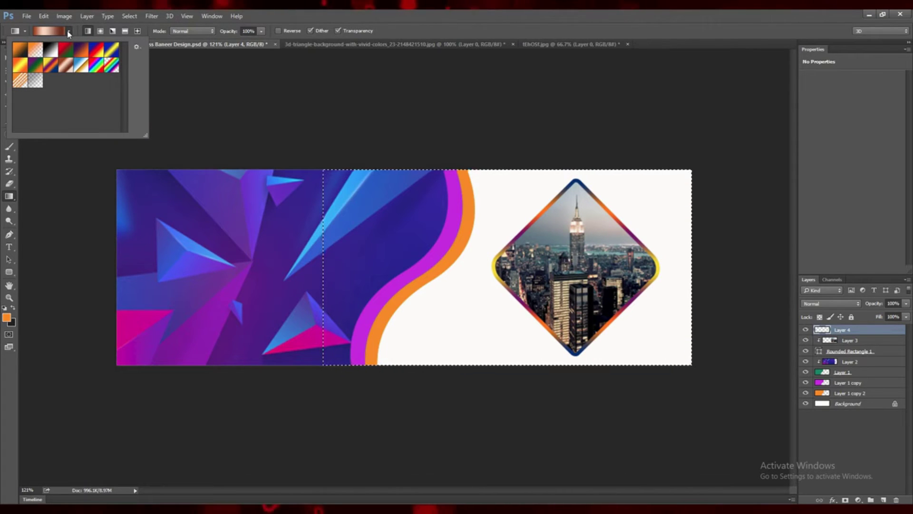
{"action": "left_click", "coordinate": [20, 49]}
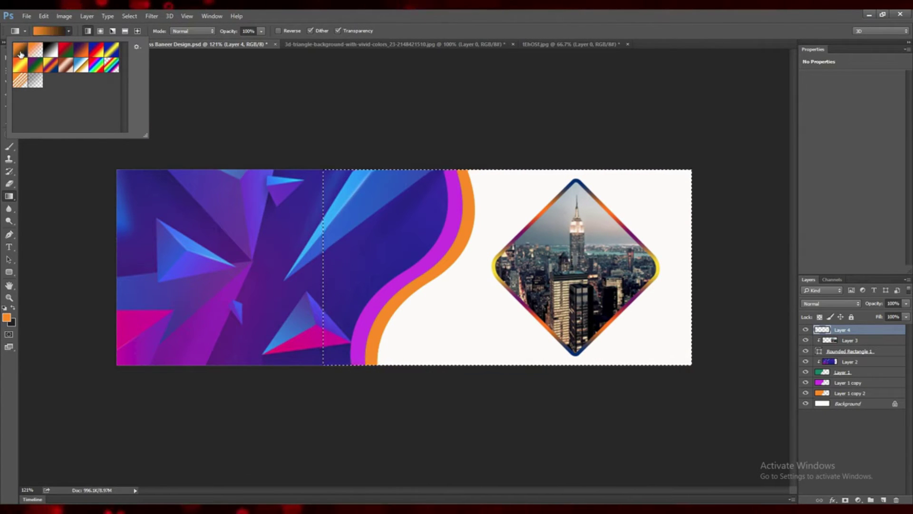
{"action": "left_click", "coordinate": [370, 19]}
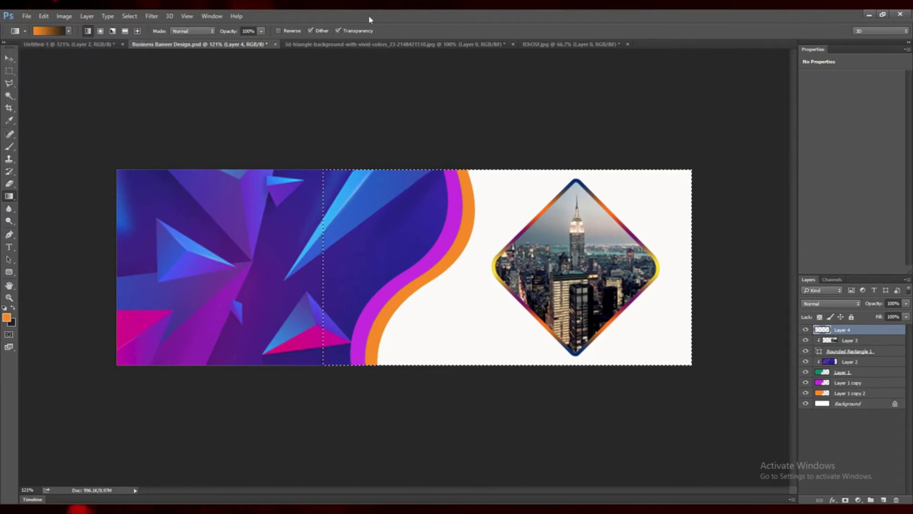
{"action": "left_click_drag", "start_coordinate": [294, 155], "coordinate": [742, 391]}
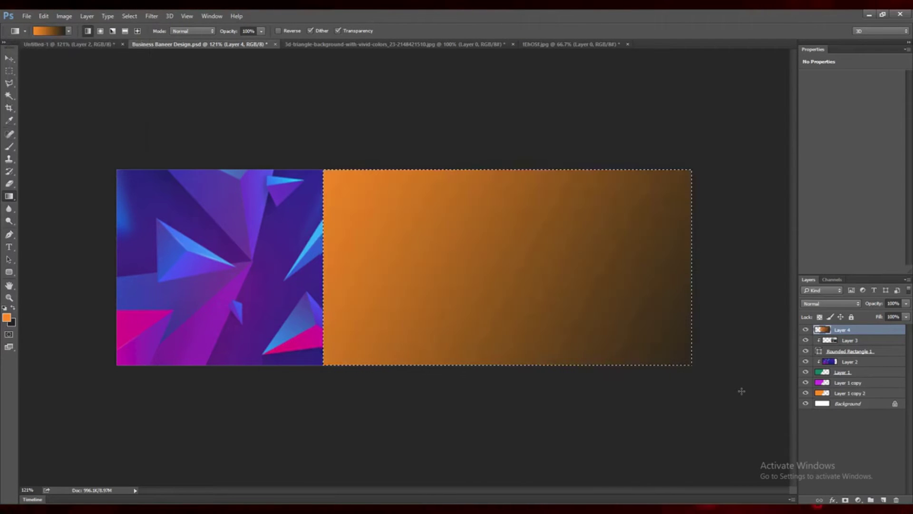
- Load the Copper gradient for editing, shift its dark stop inward, recolour the 30% stop to #fbb995 and the end stop to a similar peach
{"action": "left_click", "coordinate": [69, 32]}
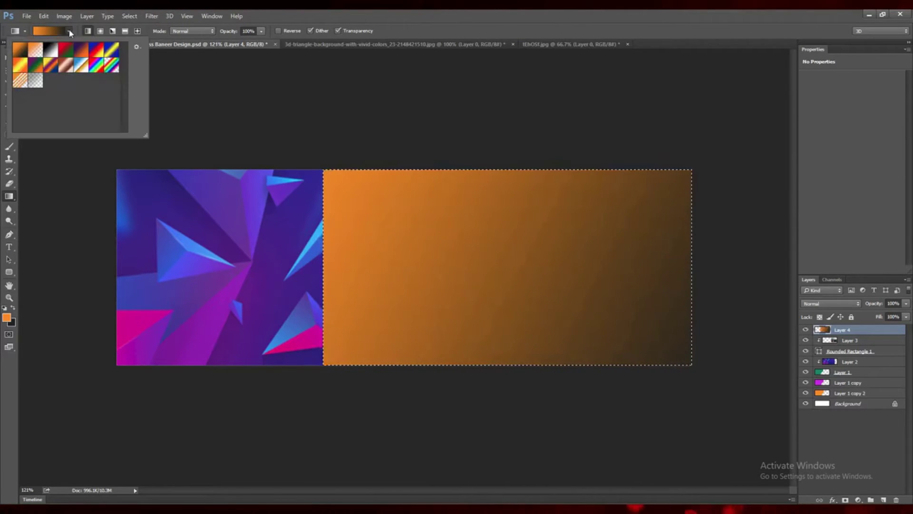
{"action": "left_click", "coordinate": [63, 68]}
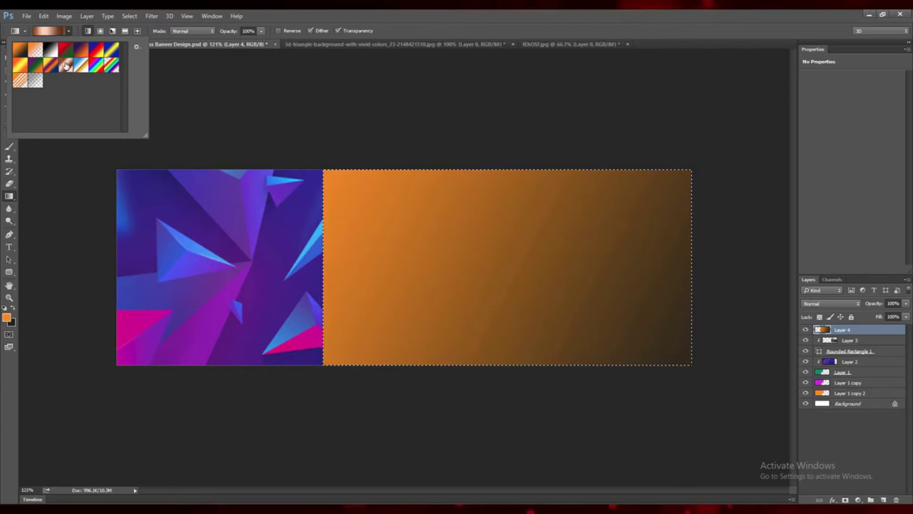
{"action": "left_click", "coordinate": [52, 31]}
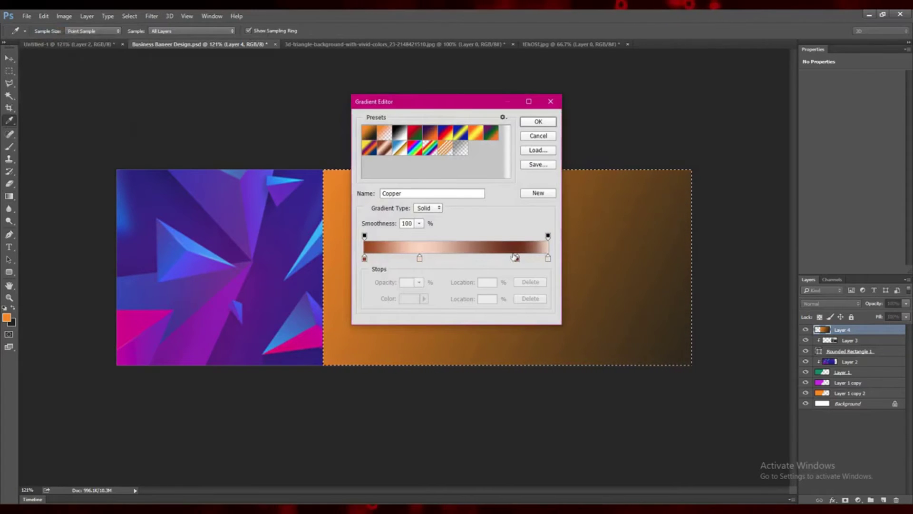
{"action": "left_click_drag", "start_coordinate": [516, 257], "coordinate": [505, 263]}
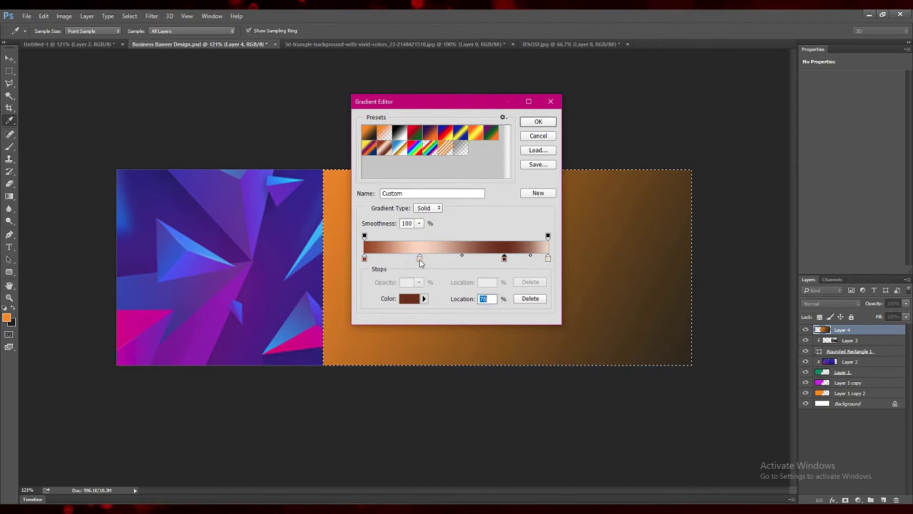
{"action": "double_click", "coordinate": [420, 260]}
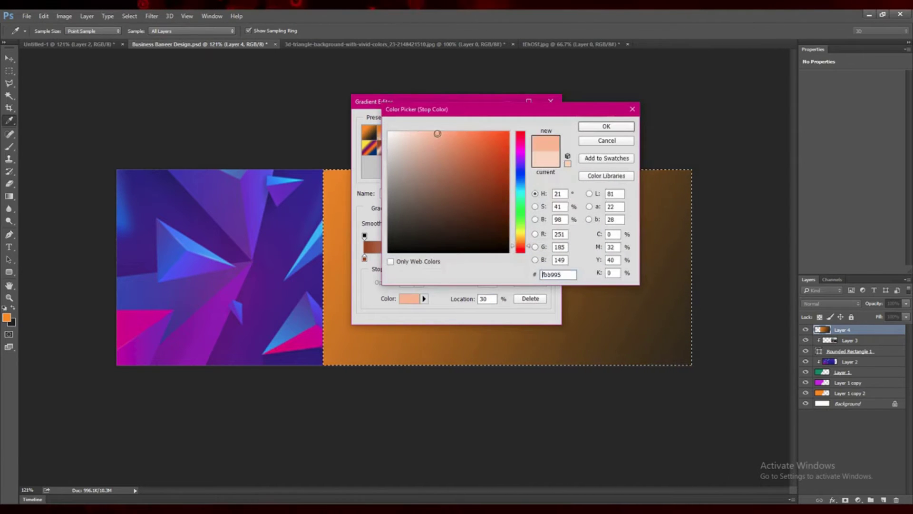
{"action": "left_click", "coordinate": [595, 128]}
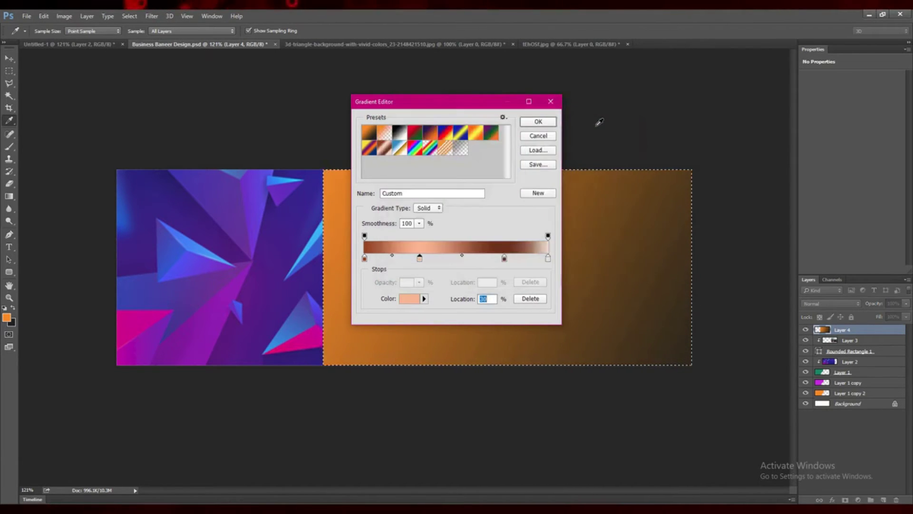
{"action": "double_click", "coordinate": [548, 258]}
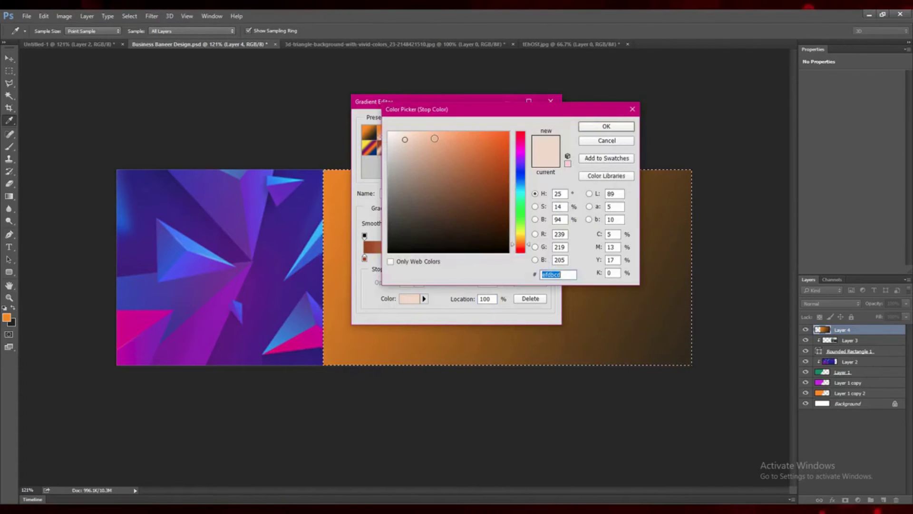
{"action": "left_click", "coordinate": [600, 126]}
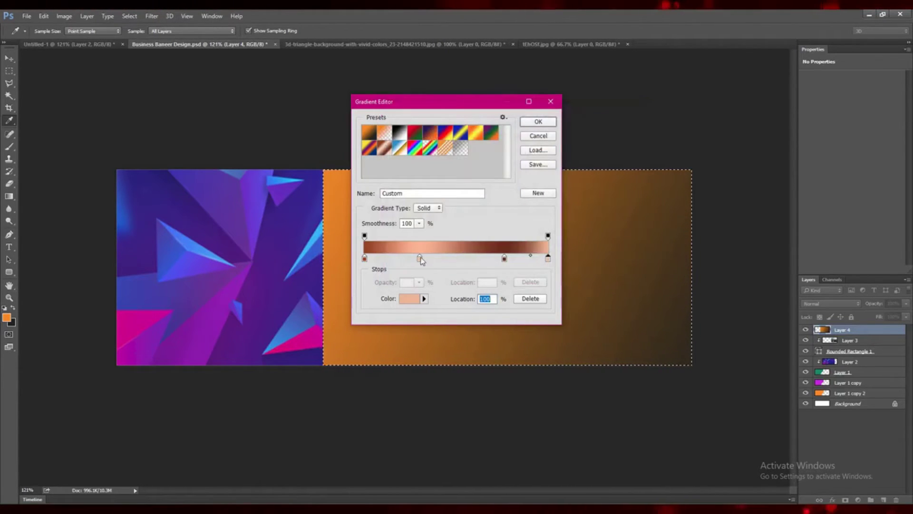
- Move the gradient's inner peach stop slightly inward and the dark stop to 69%, colouring the dark stop #602008 and the first stop #6b2f0f
{"action": "left_click_drag", "start_coordinate": [419, 259], "coordinate": [426, 259]}
{"action": "left_click_drag", "start_coordinate": [504, 259], "coordinate": [495, 261]}
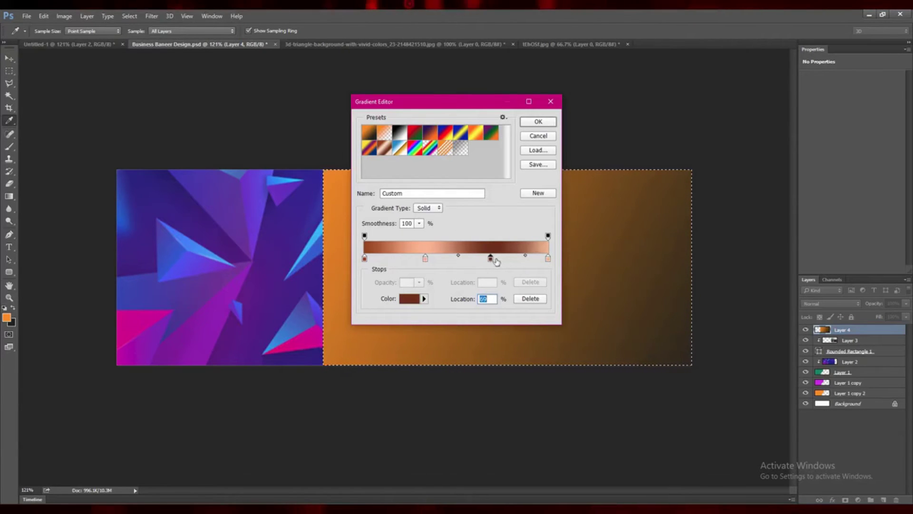
{"action": "double_click", "coordinate": [495, 261]}
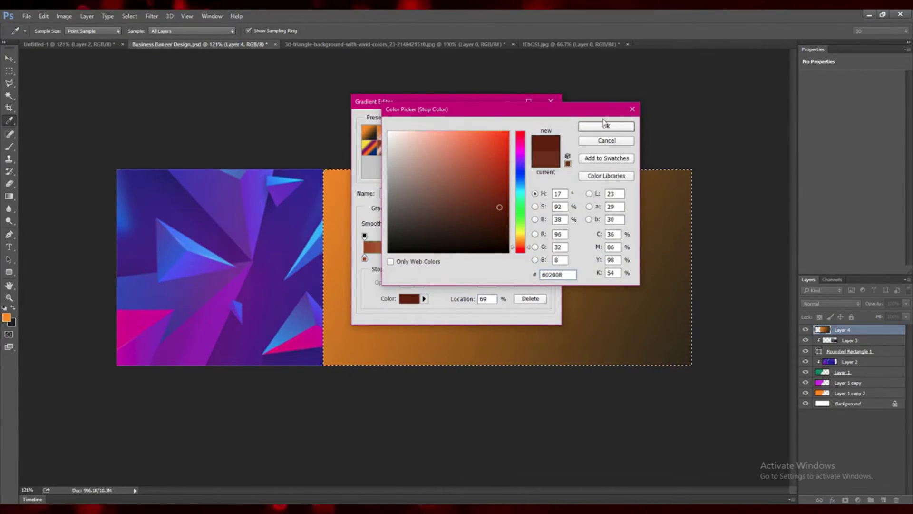
{"action": "left_click", "coordinate": [604, 125]}
{"action": "double_click", "coordinate": [365, 258]}
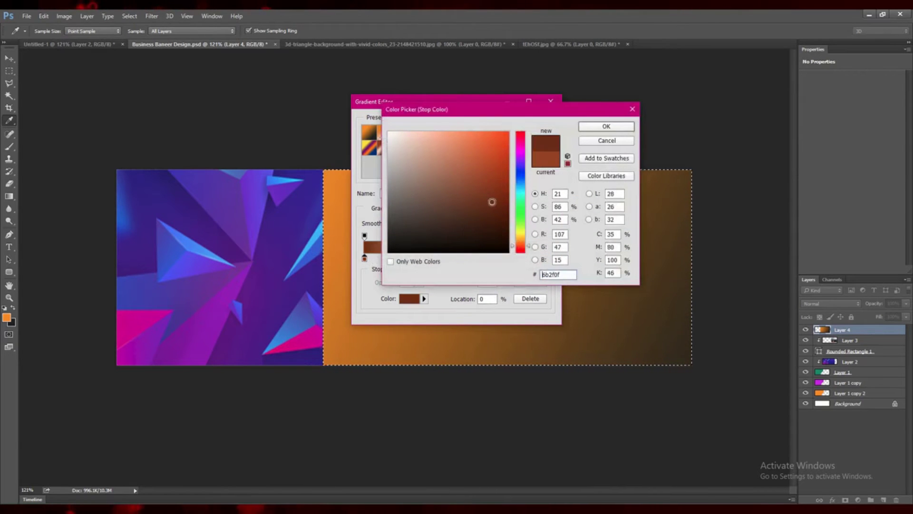
{"action": "left_click", "coordinate": [603, 126]}
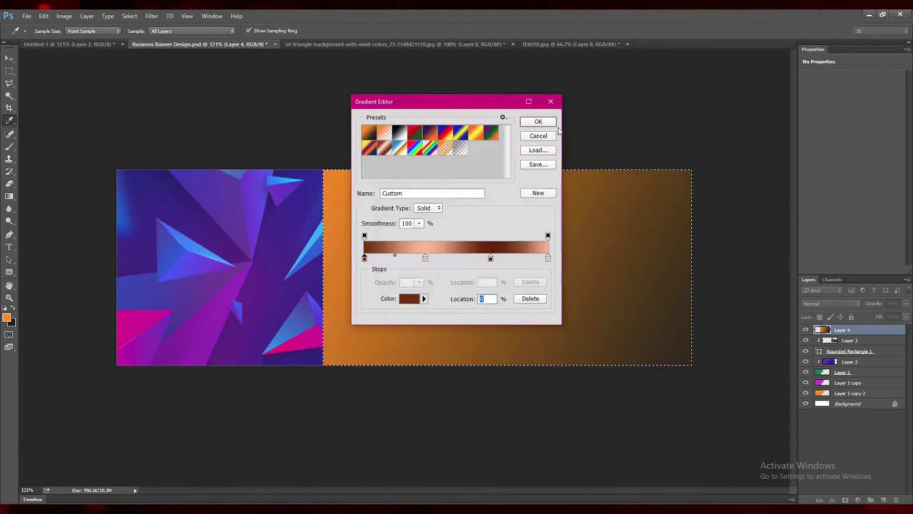
- Apply the edited copper gradient, fill the selection with it diagonally from upper left to lower right, and deselect
{"action": "left_click", "coordinate": [538, 122]}
{"action": "left_click_drag", "start_coordinate": [295, 149], "coordinate": [710, 377]}
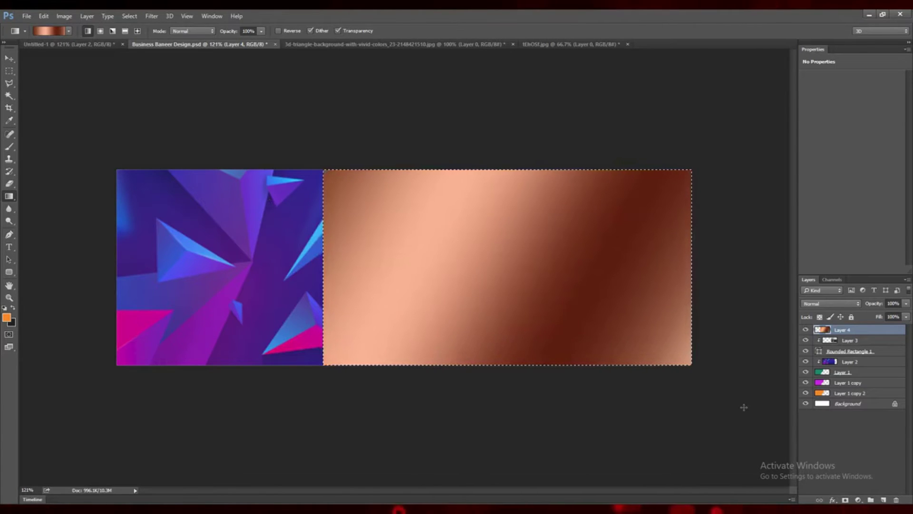
{"action": "key", "text": "ctrl+d"}
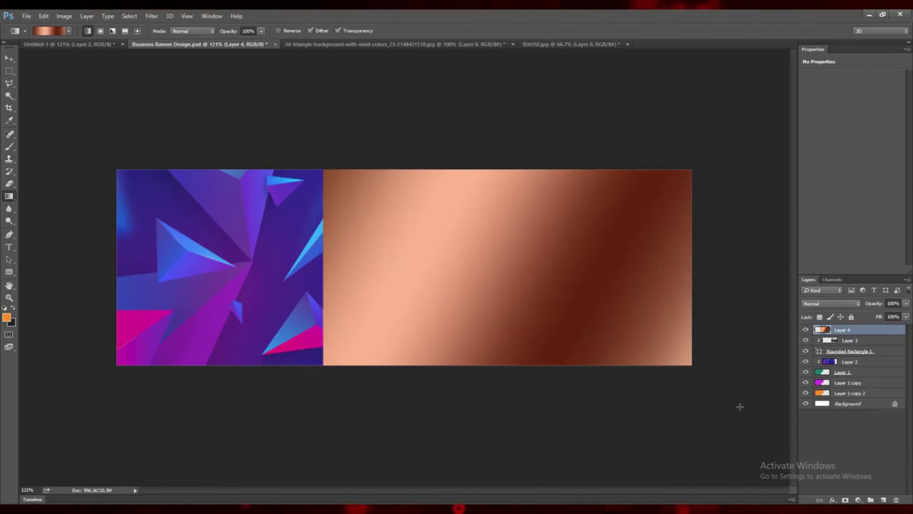
- Move the copper gradient layer directly above the Background layer and save the banner document
{"action": "left_click", "coordinate": [10, 58]}
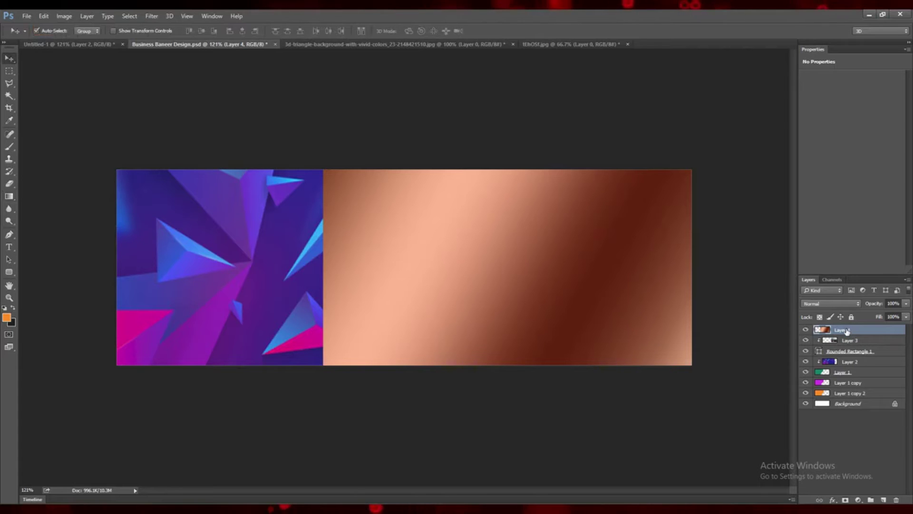
{"action": "left_click_drag", "start_coordinate": [847, 332], "coordinate": [849, 401]}
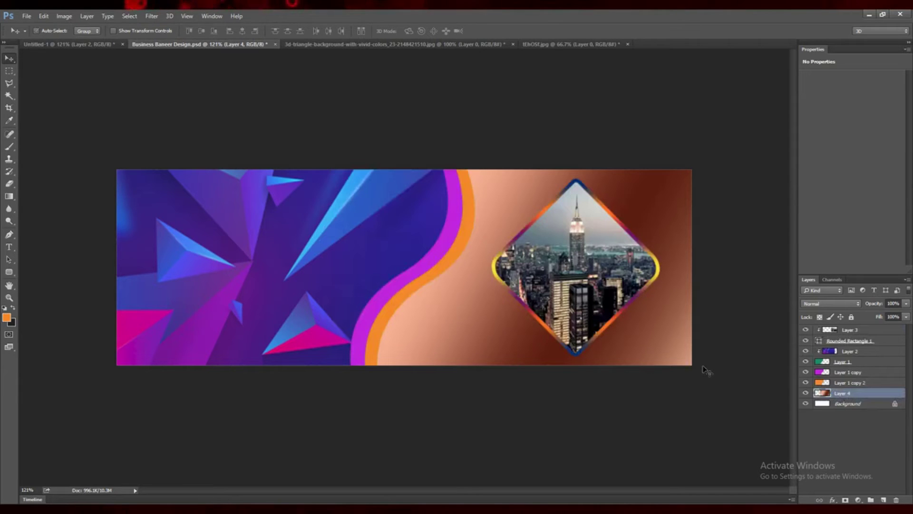
{"action": "key", "text": "ctrl+s"}
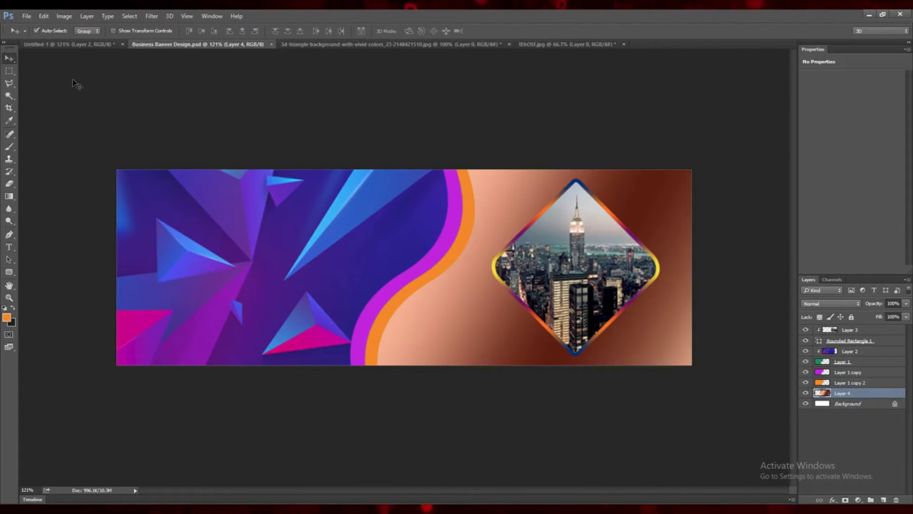
- Close the city photo and the 3D triangle background documents without saving their changes
{"action": "left_click", "coordinate": [624, 44]}
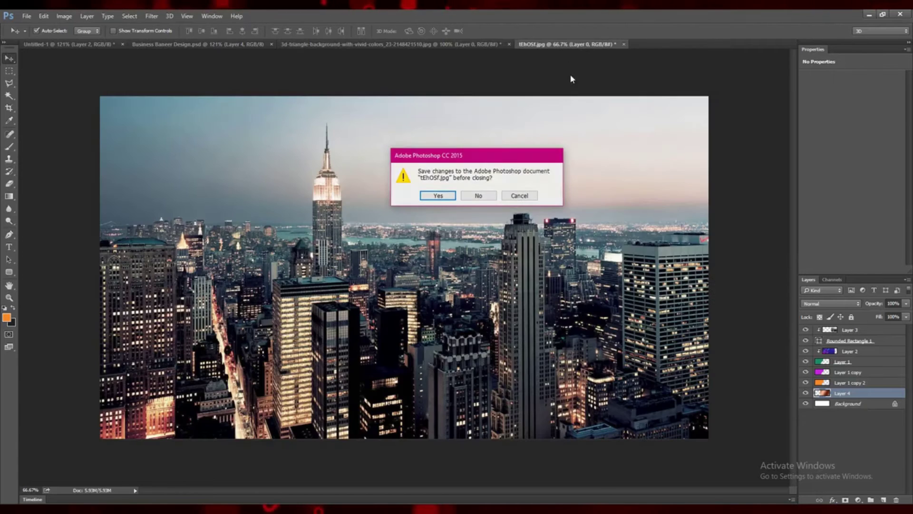
{"action": "key", "text": "n"}
{"action": "left_click", "coordinate": [509, 44]}
{"action": "left_click", "coordinate": [483, 198]}
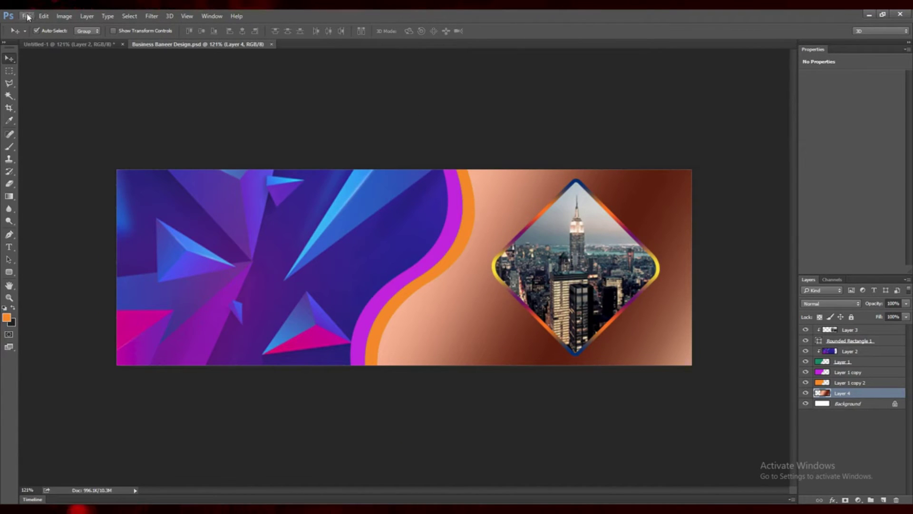
- Open the city photo tEhOSf.jpg and place it in the banner as a layer directly above the copper gradient
{"action": "left_click", "coordinate": [28, 18]}
{"action": "left_click", "coordinate": [36, 34]}
{"action": "left_click", "coordinate": [114, 245]}
{"action": "left_click", "coordinate": [585, 389]}
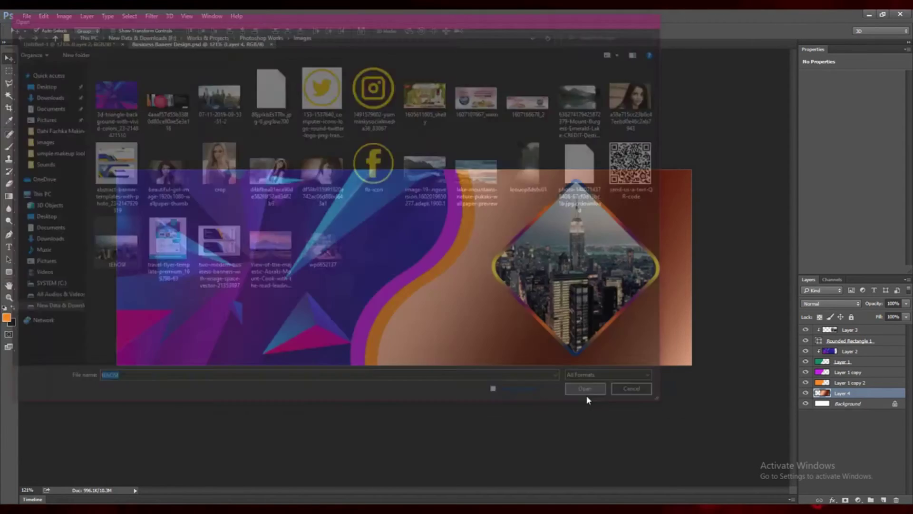
{"action": "left_click_drag", "start_coordinate": [538, 312], "coordinate": [555, 297]}
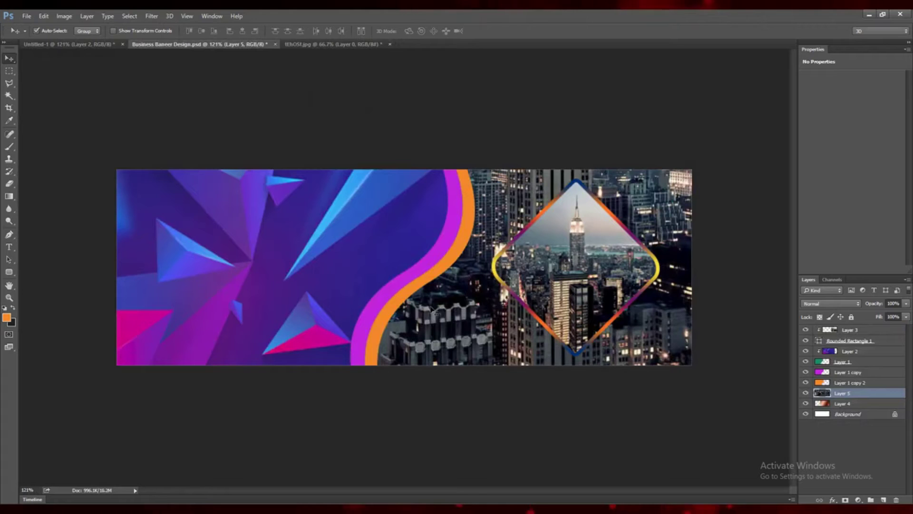
- Scale the placed city photo down proportionally to about 32% and position it behind the diamond on the copper area
{"action": "key", "text": "ctrl+t"}
{"action": "left_click_drag", "start_coordinate": [452, 325], "coordinate": [547, 359]}
{"action": "left_click_drag", "start_coordinate": [214, 136], "coordinate": [436, 297]}
{"action": "left_click_drag", "start_coordinate": [523, 333], "coordinate": [410, 204]}
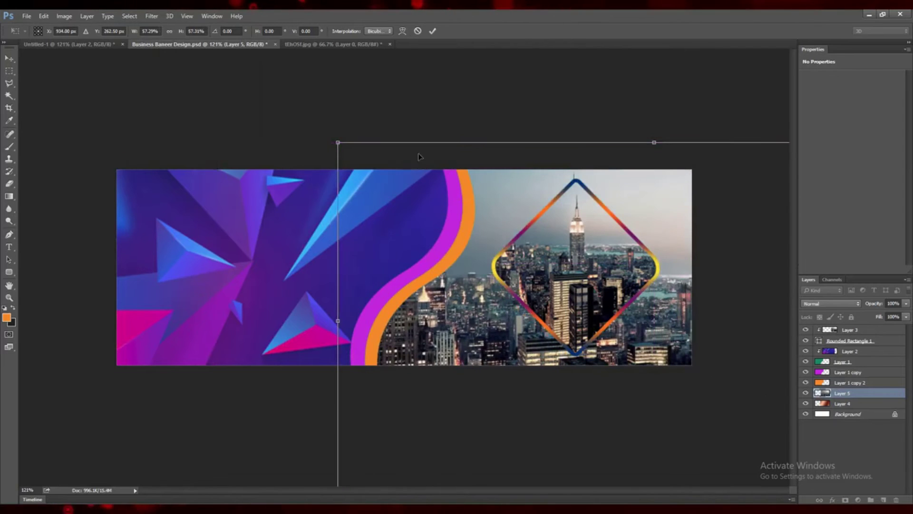
{"action": "left_click_drag", "start_coordinate": [338, 143], "coordinate": [430, 196]}
{"action": "left_click_drag", "start_coordinate": [671, 347], "coordinate": [642, 307]}
{"action": "left_click_drag", "start_coordinate": [401, 151], "coordinate": [452, 170]}
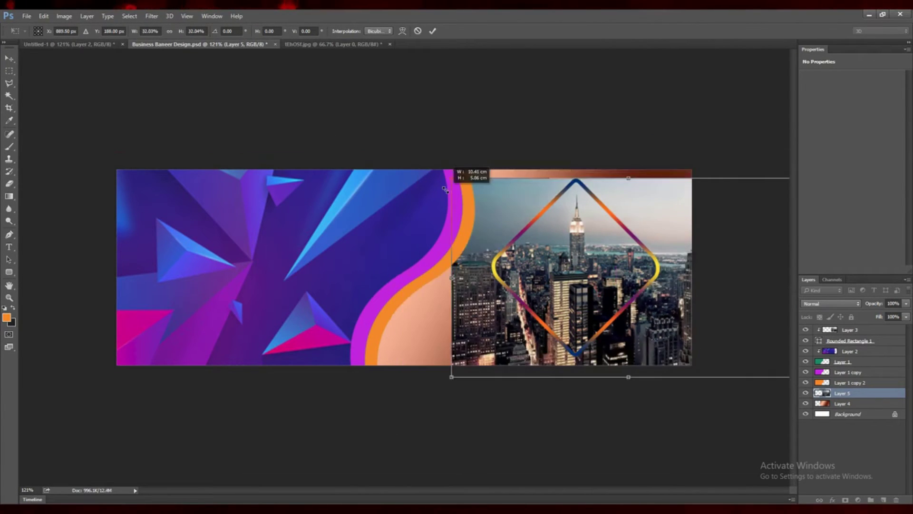
{"action": "mouse_move", "coordinate": [650, 346]}
{"action": "left_mouse_down"}
{"action": "mouse_move", "coordinate": [572, 344]}
{"action": "mouse_move", "coordinate": [634, 348]}
{"action": "left_mouse_up"}
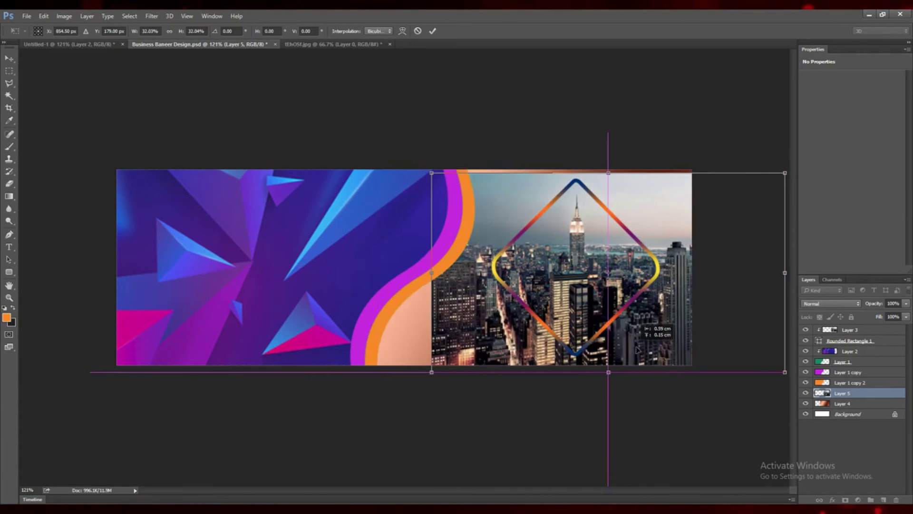
- Enlarge and position the city photo so it fills the area beside the curved orange band, and save the banner
{"action": "left_click_drag", "start_coordinate": [432, 373], "coordinate": [394, 387]}
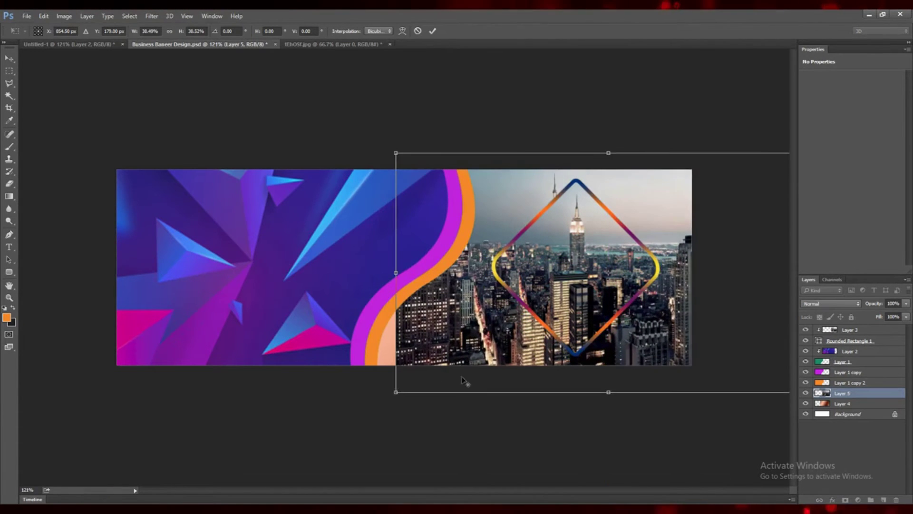
{"action": "left_click_drag", "start_coordinate": [681, 333], "coordinate": [712, 341]}
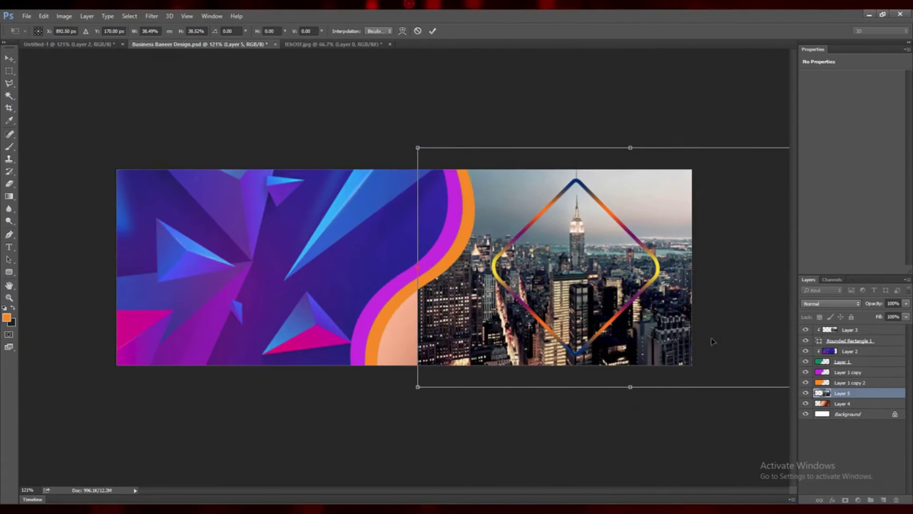
{"action": "left_click_drag", "start_coordinate": [417, 387], "coordinate": [365, 409]}
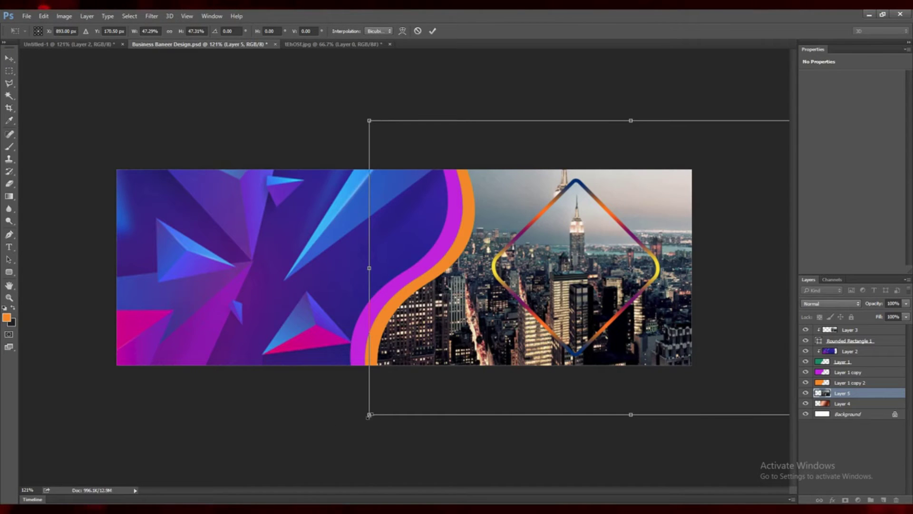
{"action": "left_click_drag", "start_coordinate": [369, 416], "coordinate": [352, 424]}
{"action": "left_click_drag", "start_coordinate": [636, 347], "coordinate": [649, 349]}
{"action": "key", "text": "Return"}
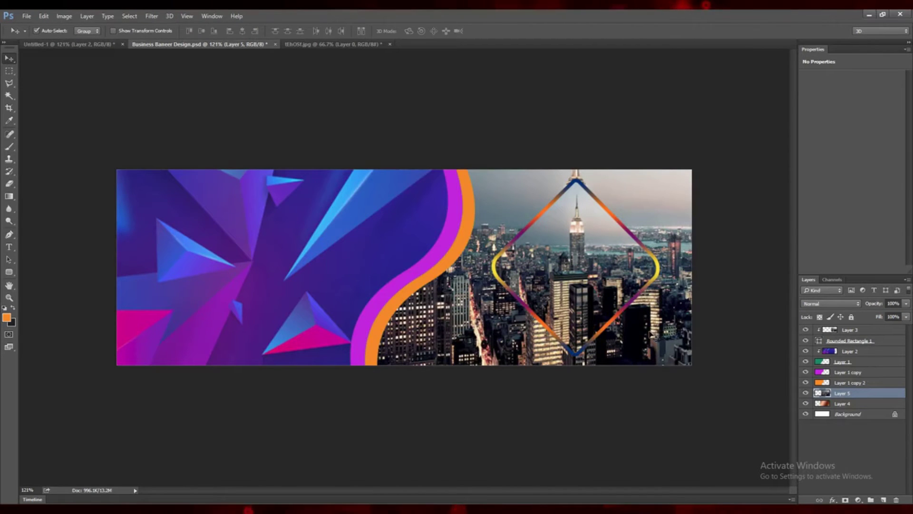
{"action": "left_click_drag", "start_coordinate": [645, 338], "coordinate": [664, 353]}
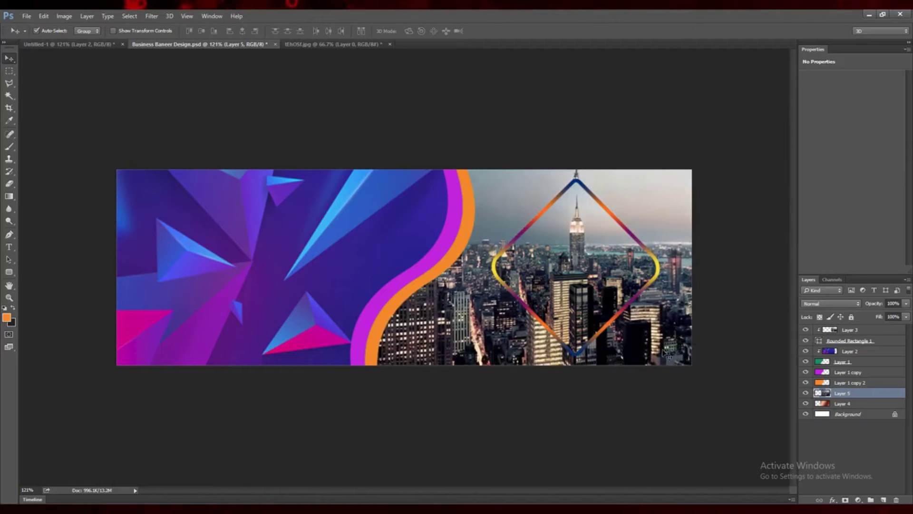
{"action": "key", "text": "ctrl+s"}
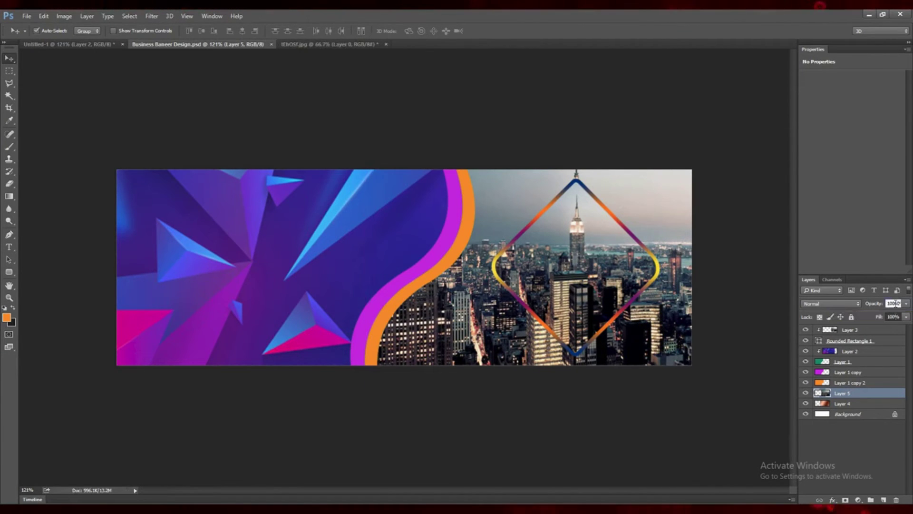
- Lower the background city photo layer's opacity to 57% and deselect the layer
{"action": "type", "text": "60"}
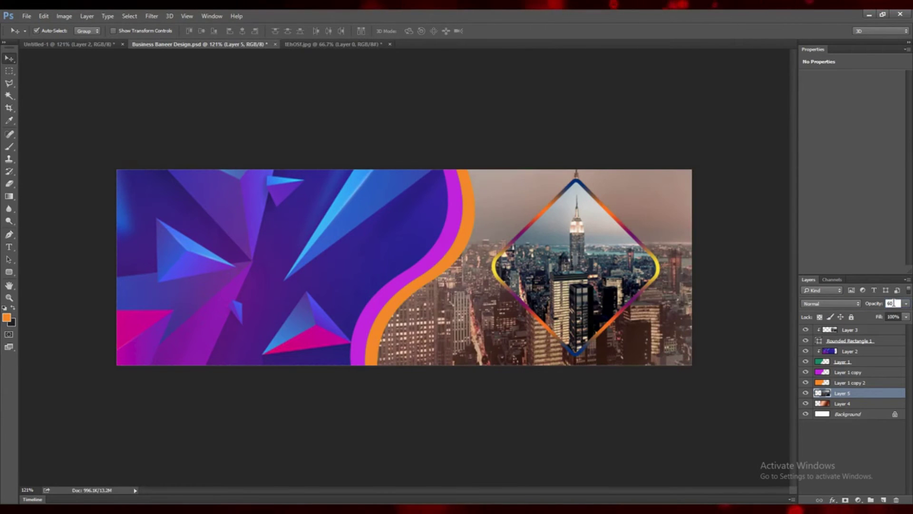
{"action": "key", "text": "Return"}
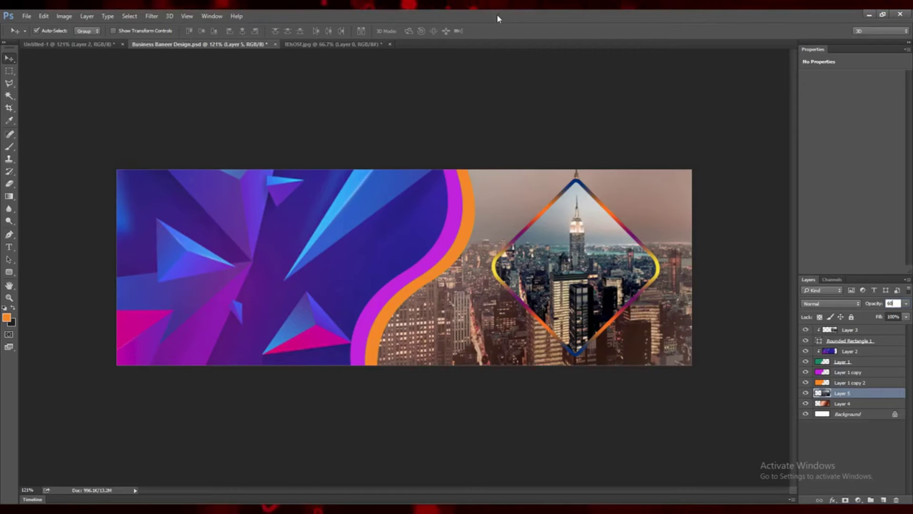
{"action": "left_click_drag", "start_coordinate": [891, 304], "coordinate": [888, 307]}
{"action": "type", "text": "57"}
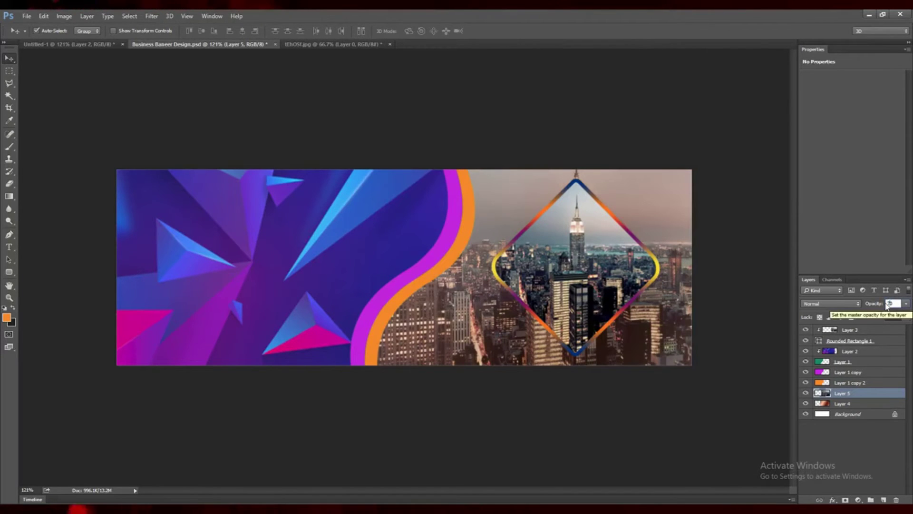
{"action": "left_click", "coordinate": [720, 284]}
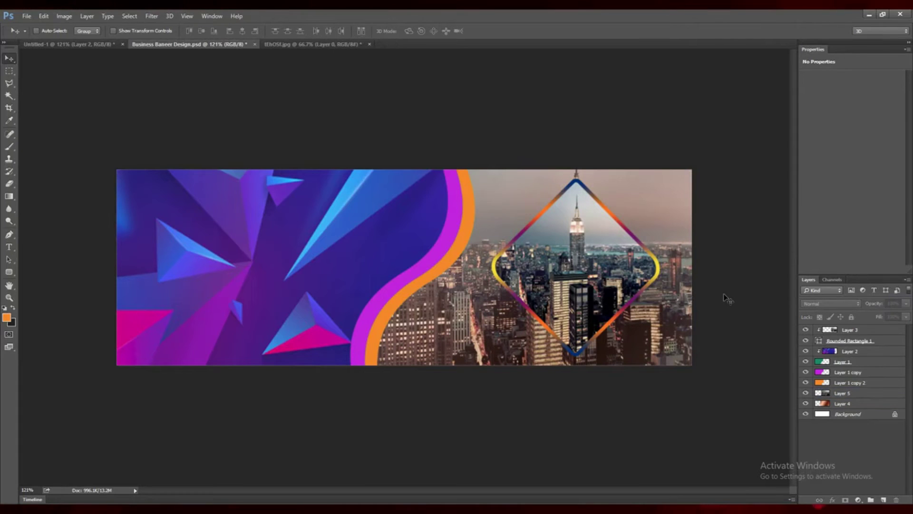
- Add a new layer above Layer 3 and draw a rounded rectangle about 143 by 12 px above the diamond's upper-left edge
{"action": "left_click", "coordinate": [854, 331]}
{"action": "left_click", "coordinate": [882, 500]}
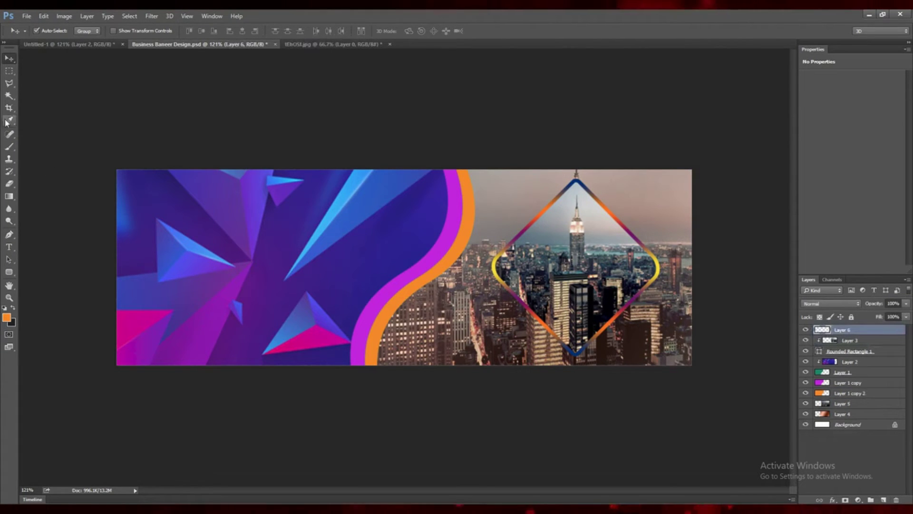
{"action": "left_click", "coordinate": [8, 271]}
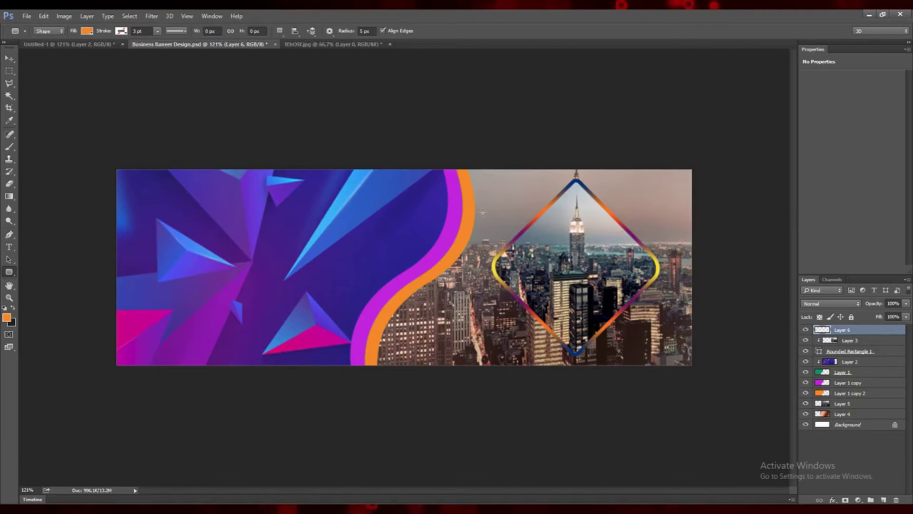
{"action": "left_click_drag", "start_coordinate": [477, 182], "coordinate": [556, 188]}
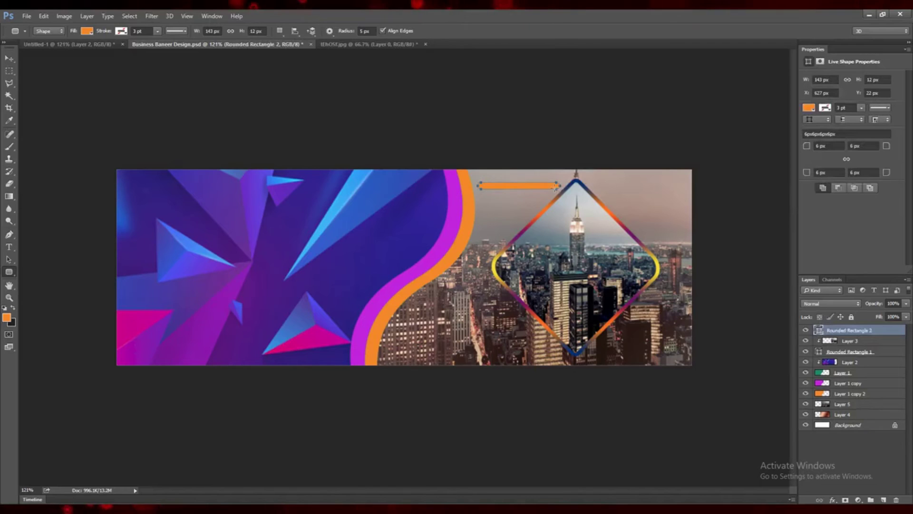
- Try pink and magenta swatches as the rounded bar's fill and settle on a dark magenta
{"action": "left_click", "coordinate": [811, 109]}
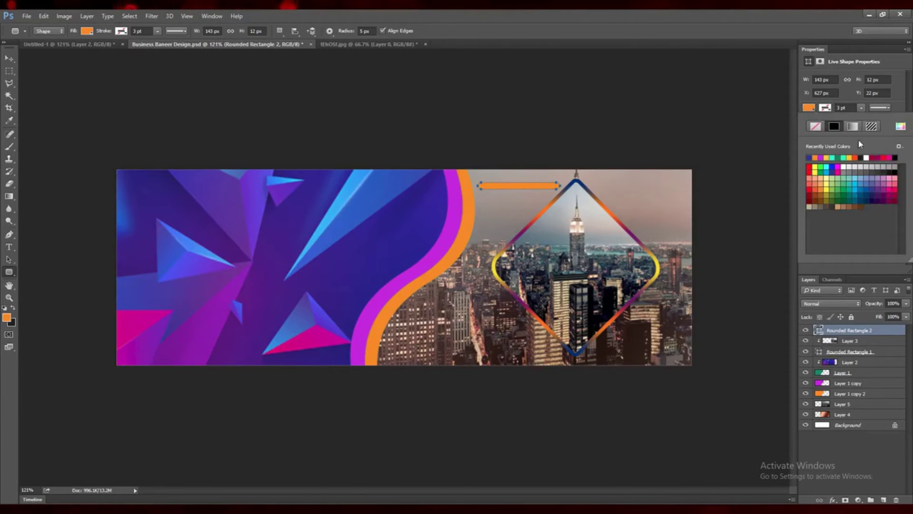
{"action": "left_click", "coordinate": [884, 155]}
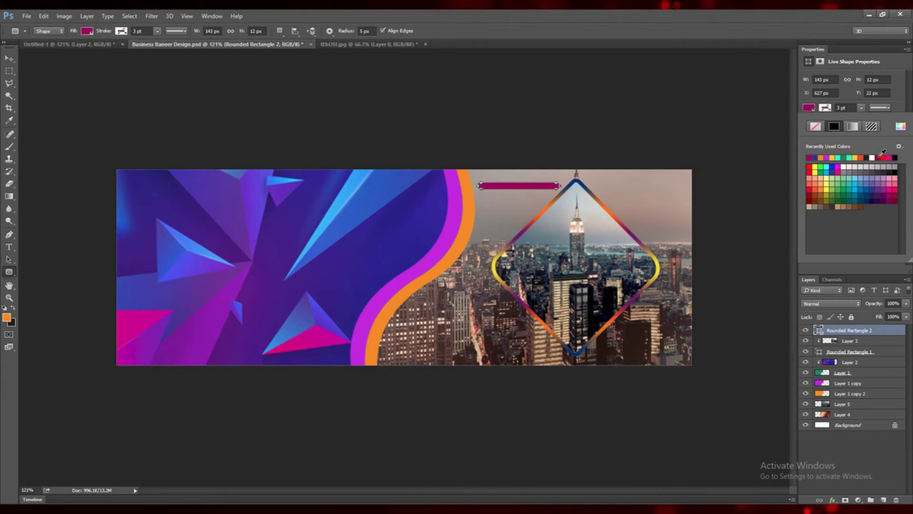
{"action": "left_click", "coordinate": [893, 156]}
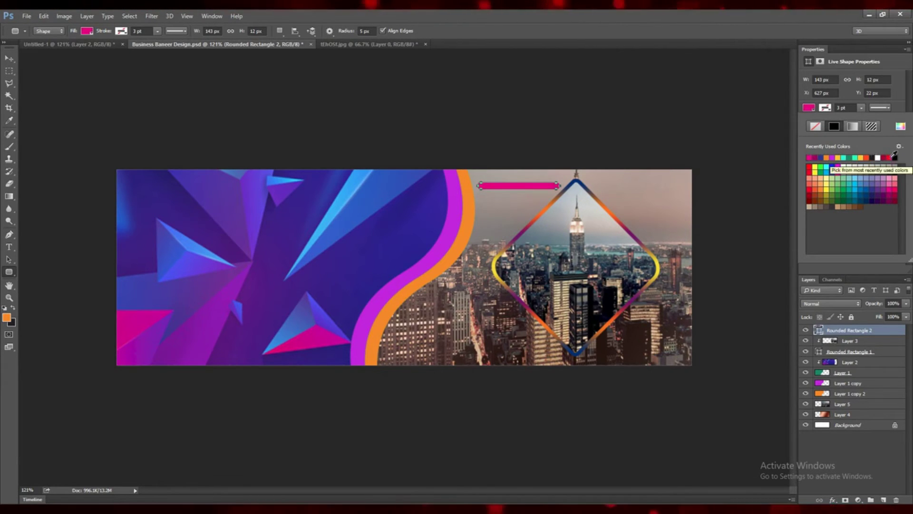
{"action": "left_click", "coordinate": [891, 191]}
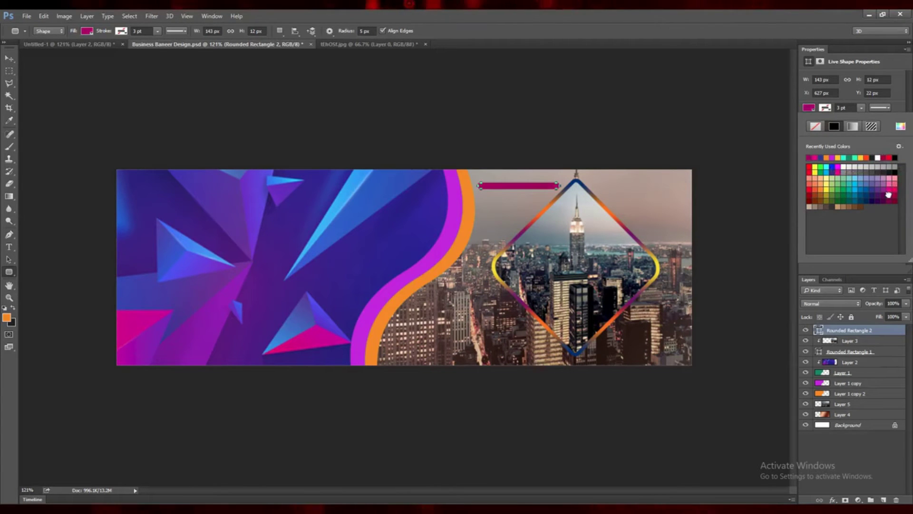
{"action": "left_click", "coordinate": [897, 189]}
{"action": "left_click", "coordinate": [893, 192]}
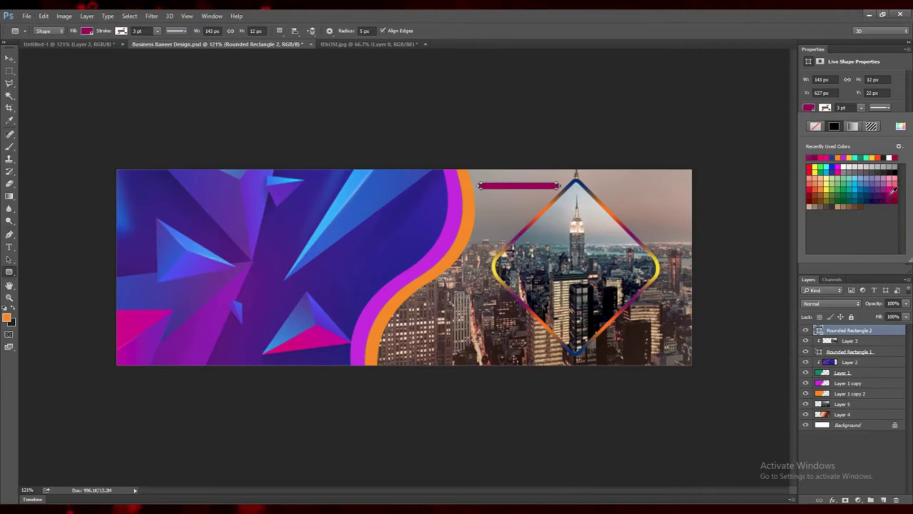
{"action": "left_click", "coordinate": [829, 156]}
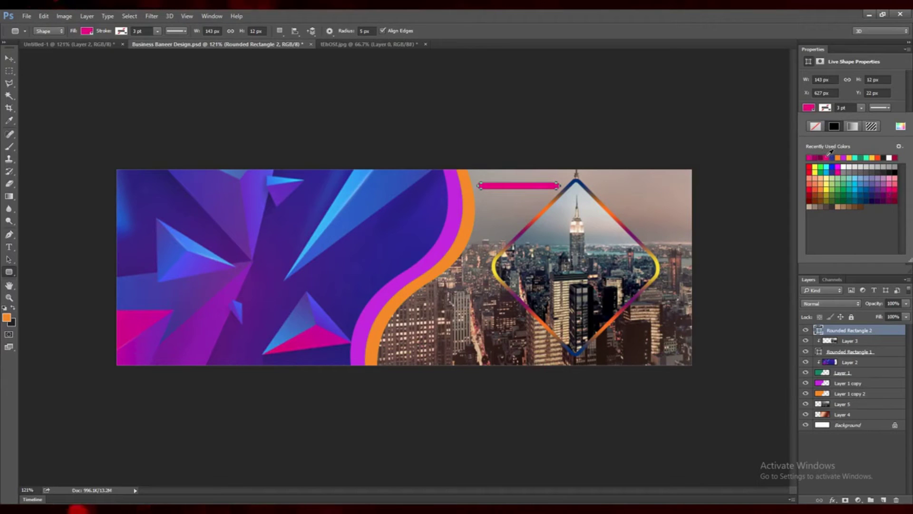
{"action": "left_click", "coordinate": [887, 192]}
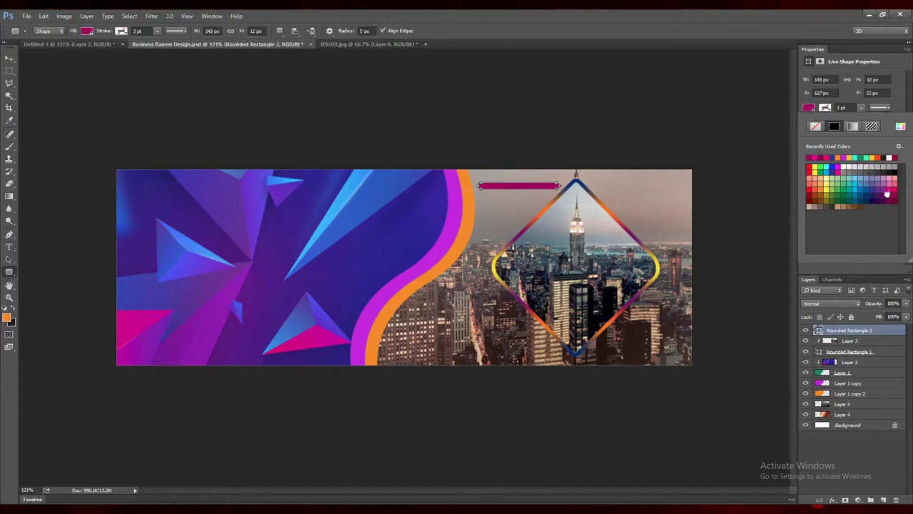
{"action": "left_click", "coordinate": [784, 11]}
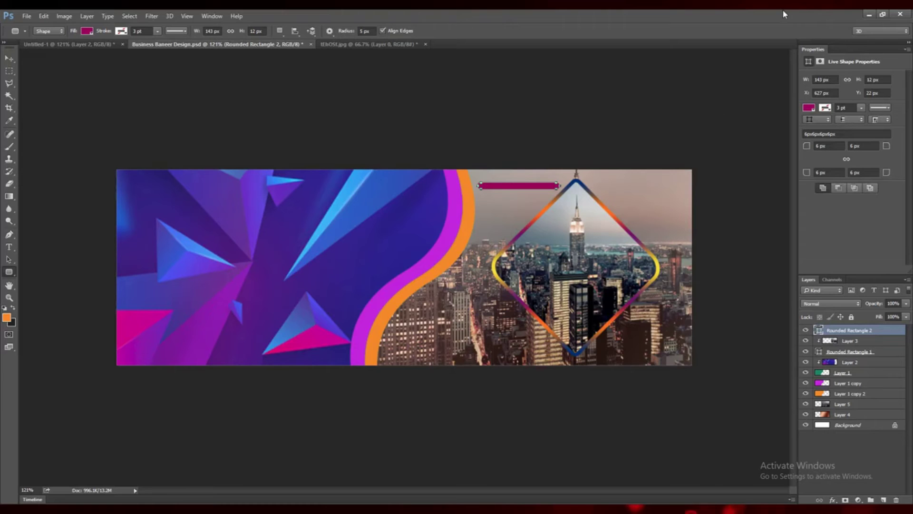
- Rotate the dark magenta bar parallel to the diamond's upper-left edge and position it just outside that edge
{"action": "left_click", "coordinate": [8, 59]}
{"action": "left_click", "coordinate": [518, 149]}
{"action": "left_click", "coordinate": [514, 186]}
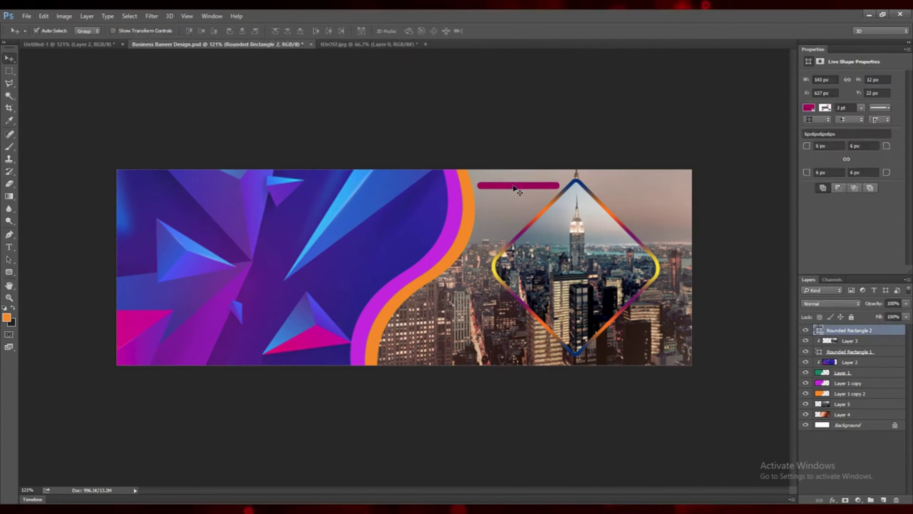
{"action": "key", "text": "ctrl+t"}
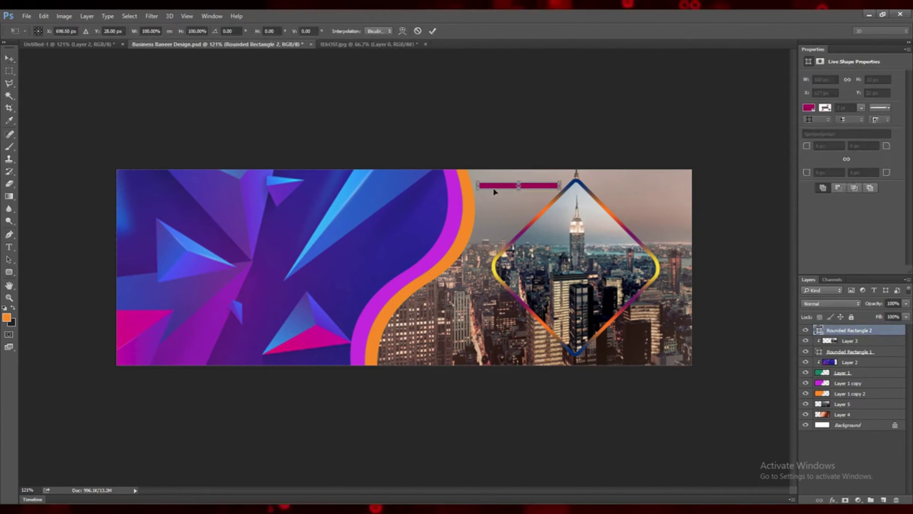
{"action": "left_click_drag", "start_coordinate": [474, 195], "coordinate": [481, 244]}
{"action": "left_click", "coordinate": [433, 31]}
{"action": "key", "text": "ctrl+t"}
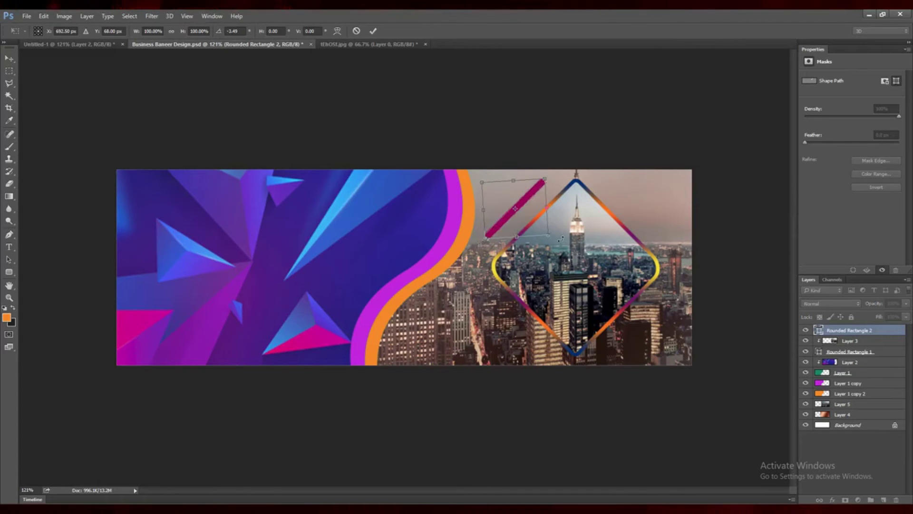
{"action": "left_click_drag", "start_coordinate": [559, 236], "coordinate": [558, 238]}
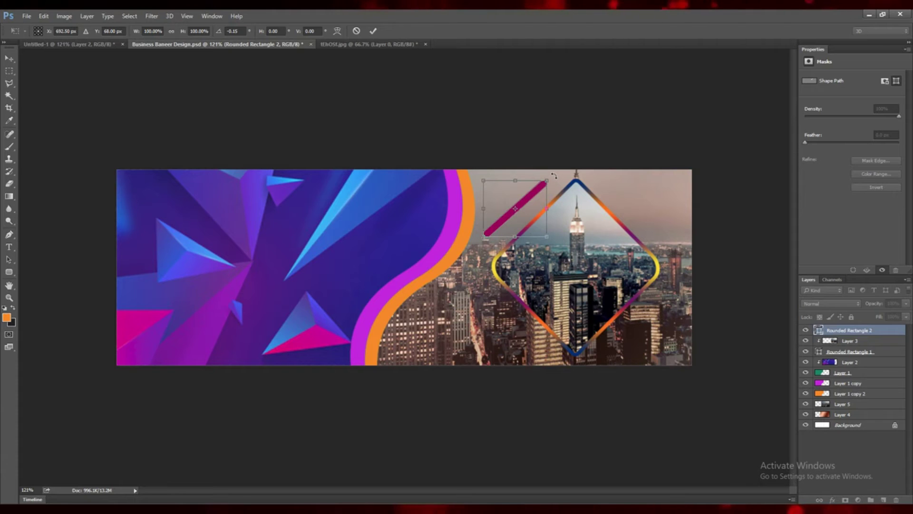
{"action": "left_click_drag", "start_coordinate": [554, 176], "coordinate": [559, 168]}
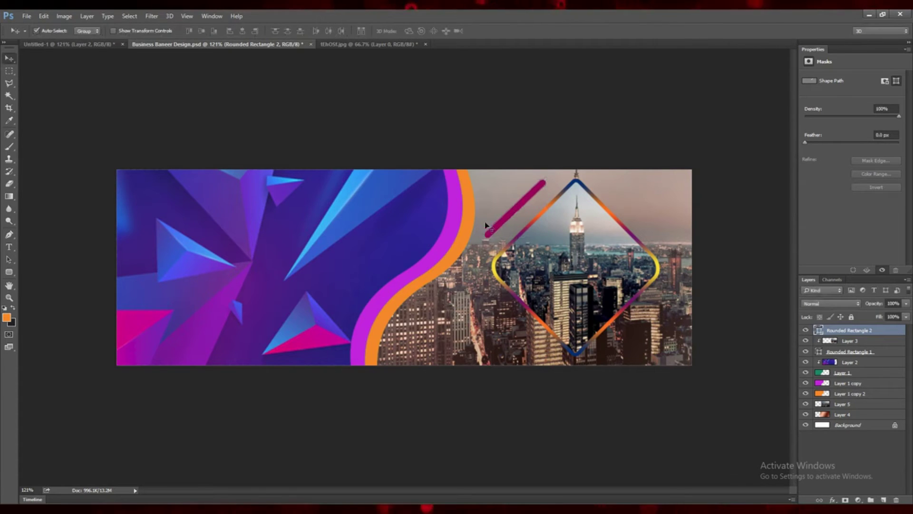
{"action": "left_click_drag", "start_coordinate": [519, 215], "coordinate": [525, 215]}
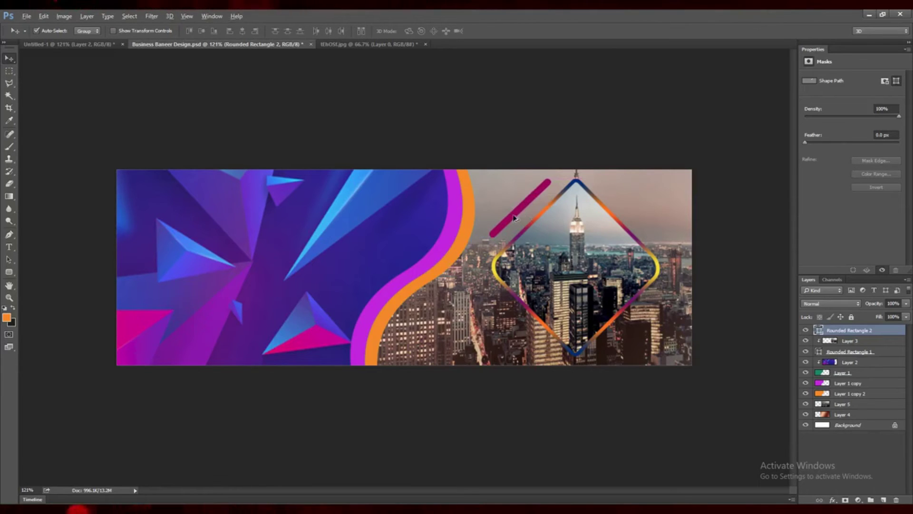
- Duplicate the slanted magenta bar toward the diamond's upper-right side and flip the copy horizontally
{"action": "left_click_drag", "start_coordinate": [514, 217], "coordinate": [599, 222]}
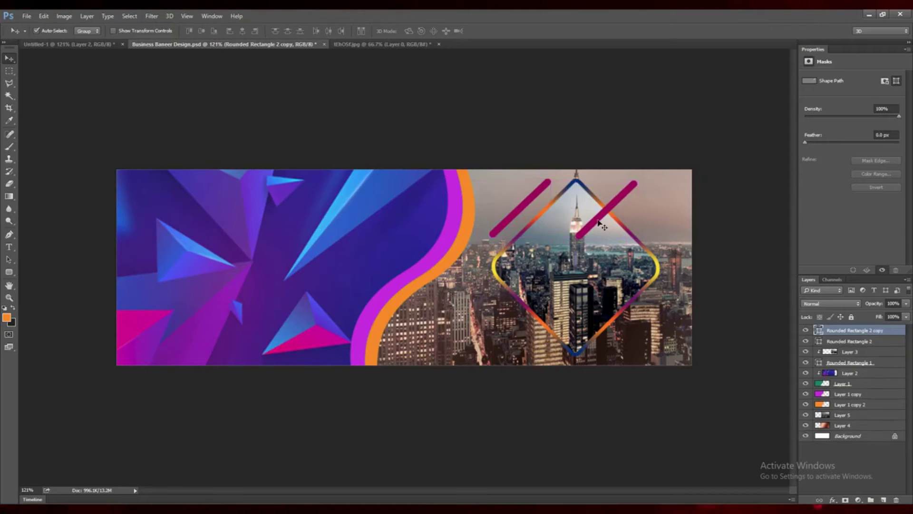
{"action": "key", "text": "ctrl+t"}
{"action": "right_click", "coordinate": [598, 223]}
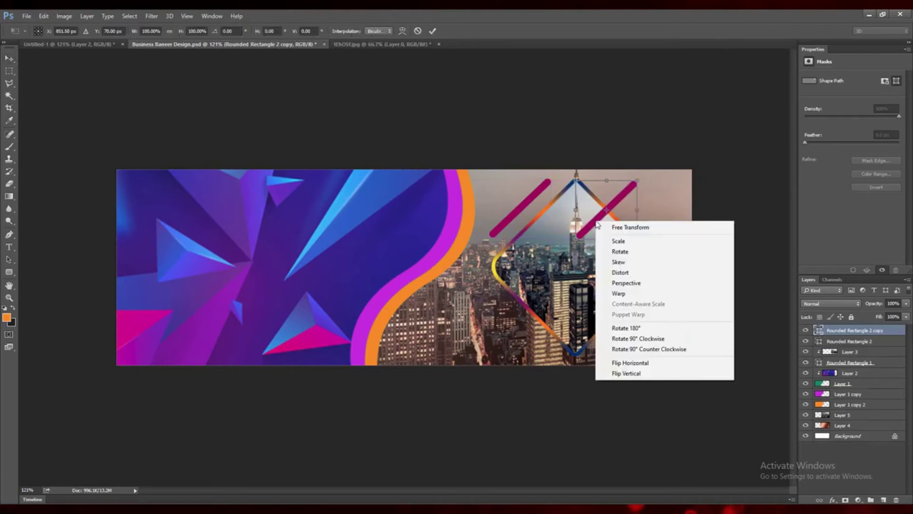
{"action": "left_click", "coordinate": [627, 362]}
{"action": "key", "text": "Return"}
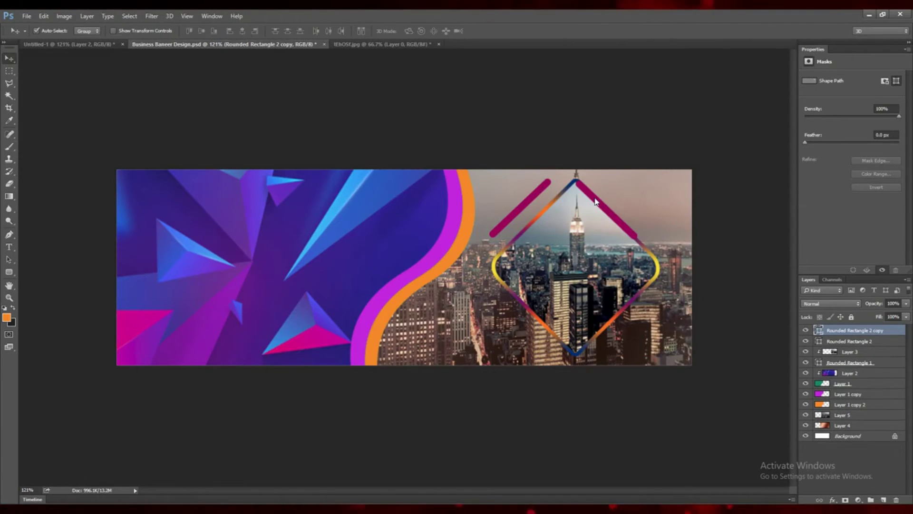
- Move the flipped bar outside the diamond's upper-right edge, fine-tune its rotation and spacing to mirror the first bar, and save the banner
{"action": "left_click_drag", "start_coordinate": [602, 202], "coordinate": [632, 212]}
{"action": "key", "text": "ctrl+t"}
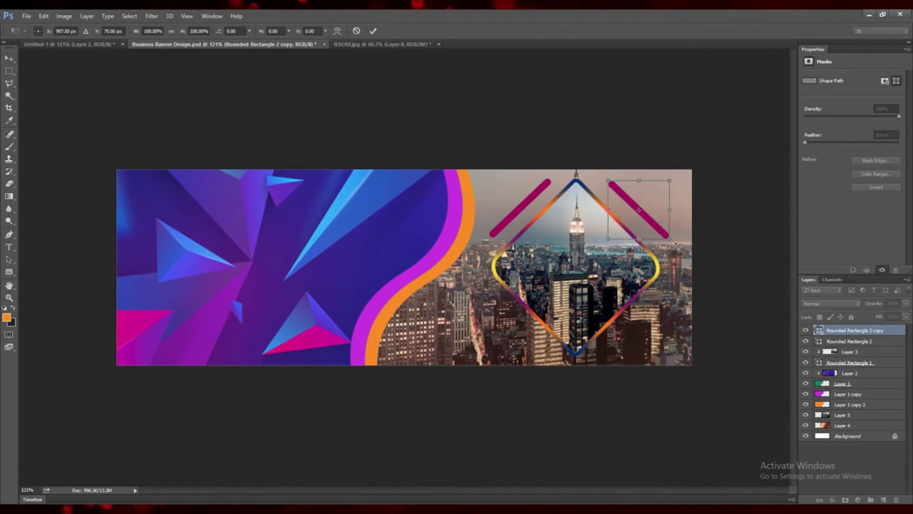
{"action": "left_click_drag", "start_coordinate": [675, 242], "coordinate": [670, 248]}
{"action": "key", "text": "Return"}
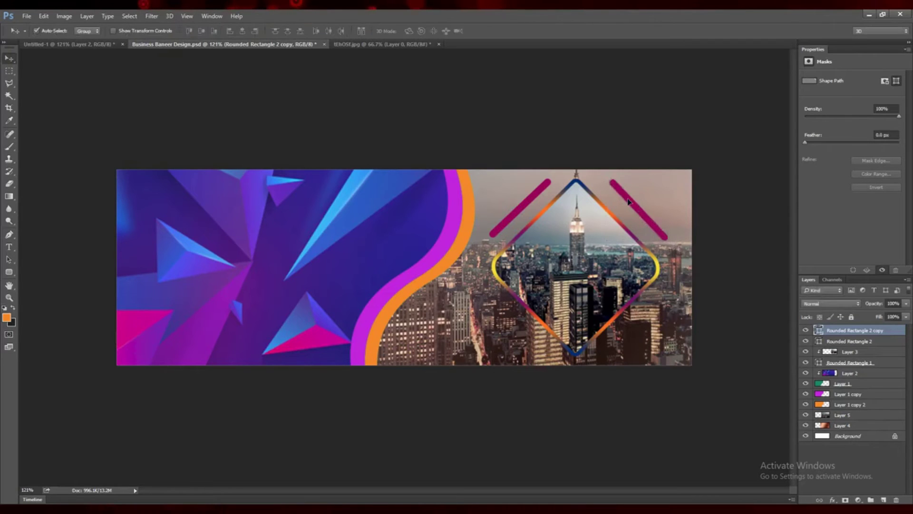
{"action": "left_click_drag", "start_coordinate": [628, 204], "coordinate": [631, 210]}
{"action": "key", "text": "Right"}
{"action": "key", "text": "Right"}
{"action": "key", "text": "Right"}
{"action": "key", "text": "Right"}
{"action": "key", "text": "Right"}
{"action": "key", "text": "Right"}
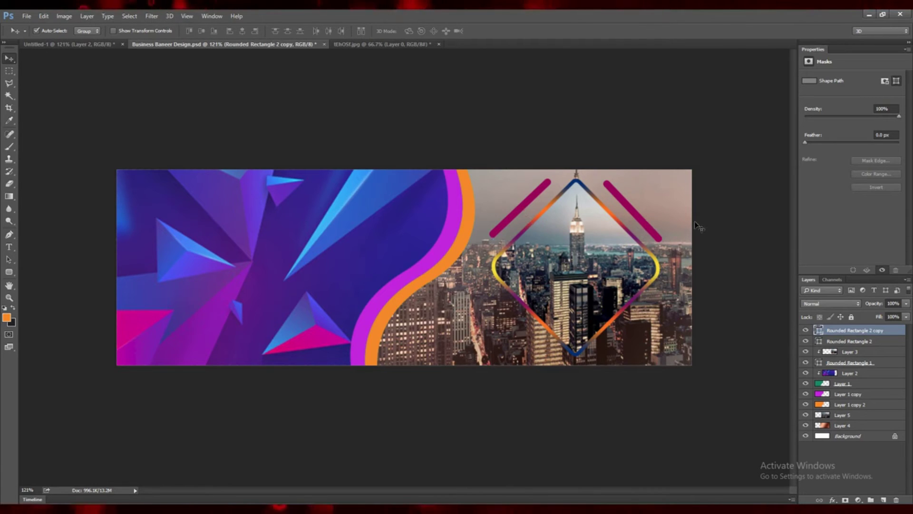
{"action": "key", "text": "Right"}
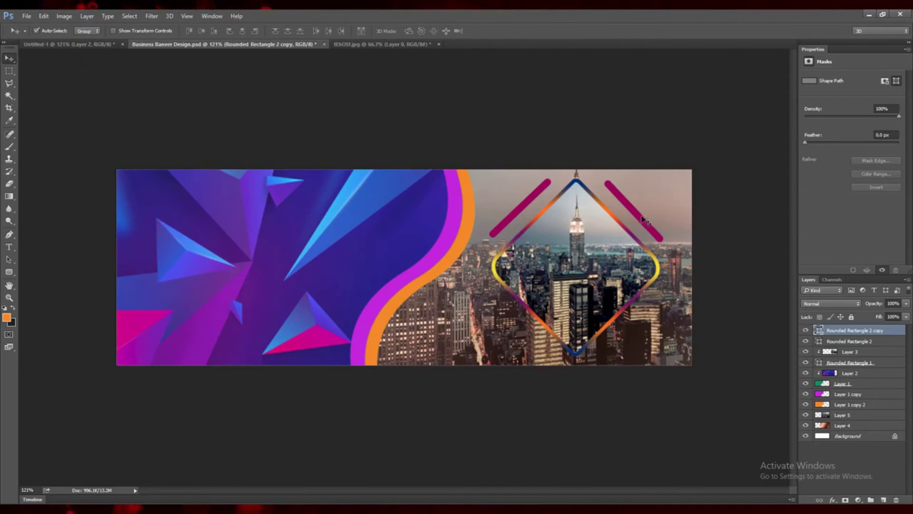
{"action": "key", "text": "shift+Right"}
- Select both magenta bars and place duplicates of them over the diamond's lower half
{"action": "left_click", "coordinate": [517, 216]}
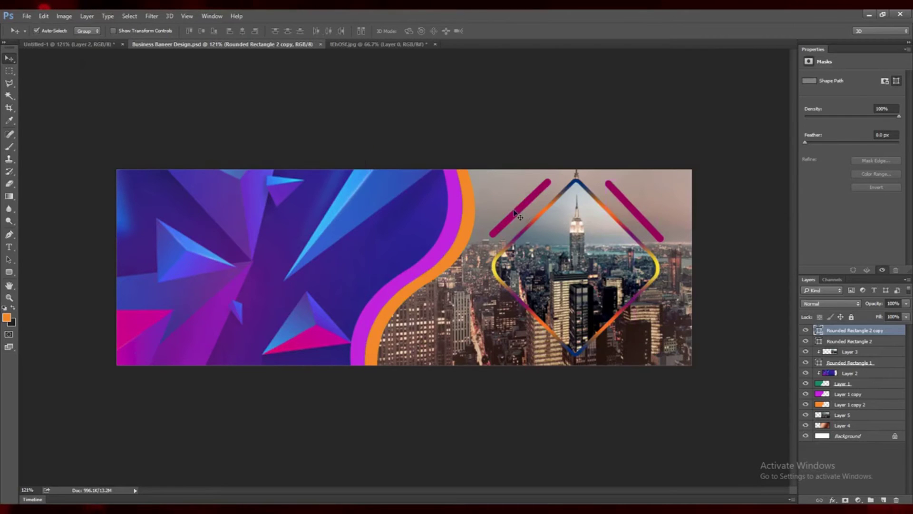
{"action": "left_click", "coordinate": [643, 223], "text": "shift"}
{"action": "left_click_drag", "start_coordinate": [640, 218], "coordinate": [630, 297]}
- Try a horizontal flip on the two copied bars, but settle on rotating them 180°
{"action": "key", "text": "ctrl+t"}
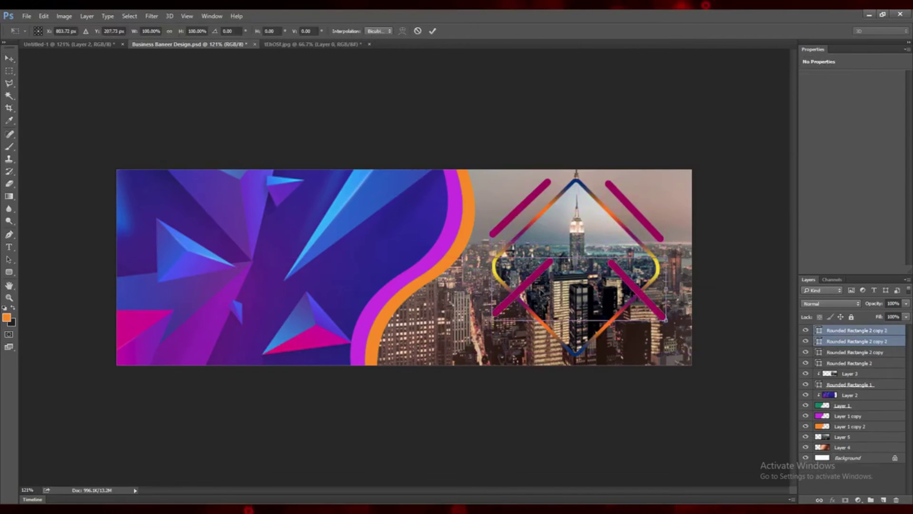
{"action": "right_click", "coordinate": [527, 286]}
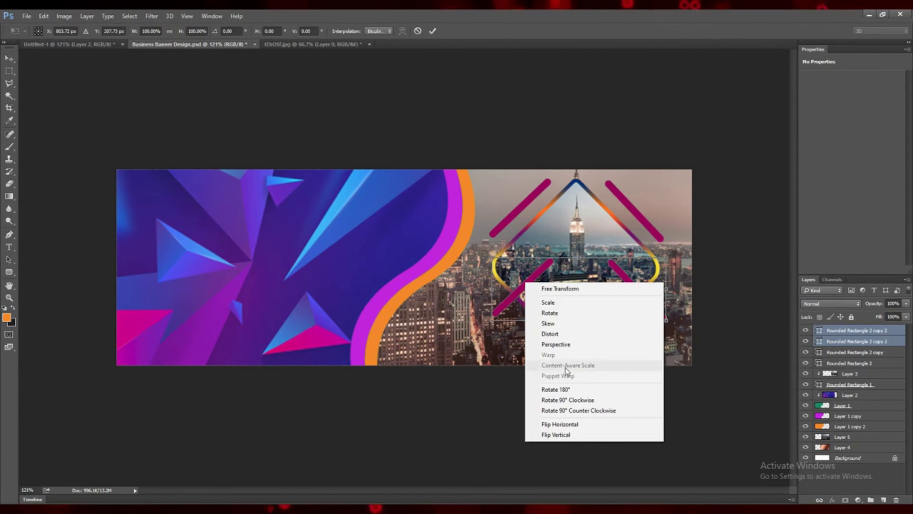
{"action": "left_click", "coordinate": [561, 424]}
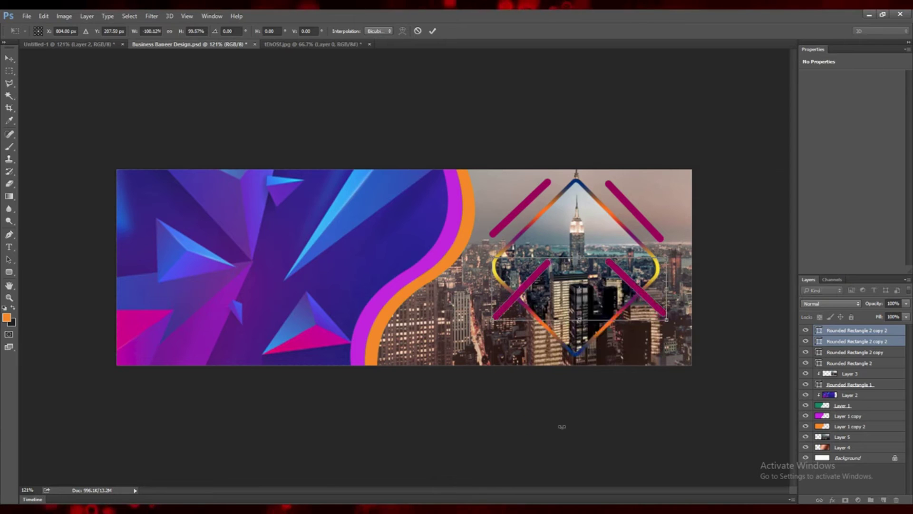
{"action": "right_click", "coordinate": [523, 291]}
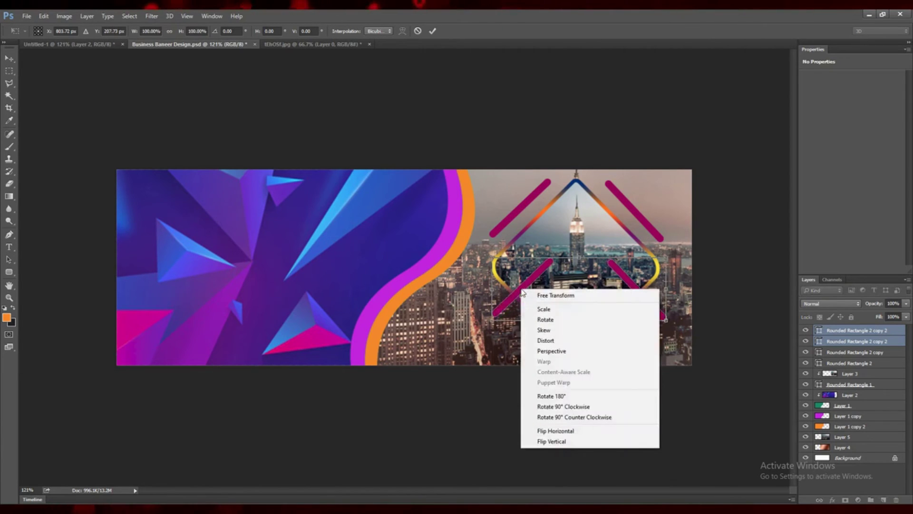
{"action": "left_click", "coordinate": [553, 395]}
{"action": "left_click", "coordinate": [433, 31]}
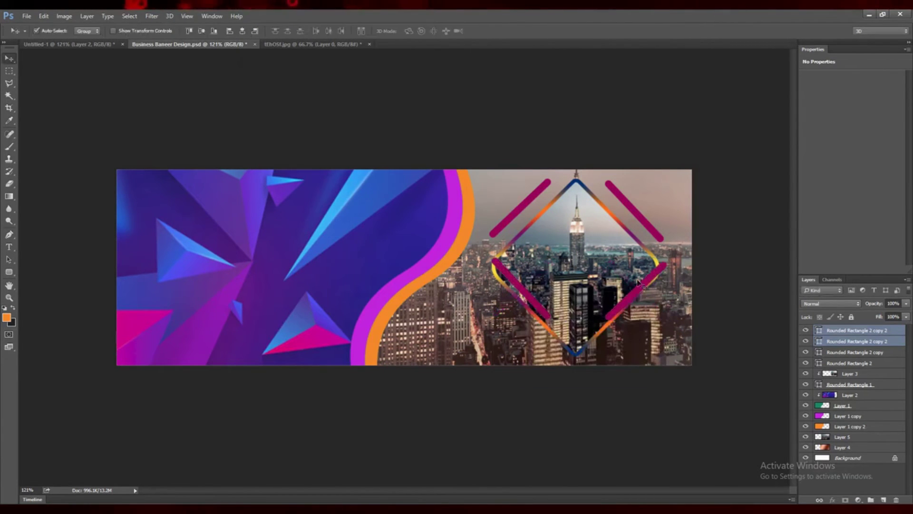
- Position the two rotated bars just outside the diamond's lower edges, save the banner and deselect them
{"action": "left_click_drag", "start_coordinate": [626, 306], "coordinate": [621, 340]}
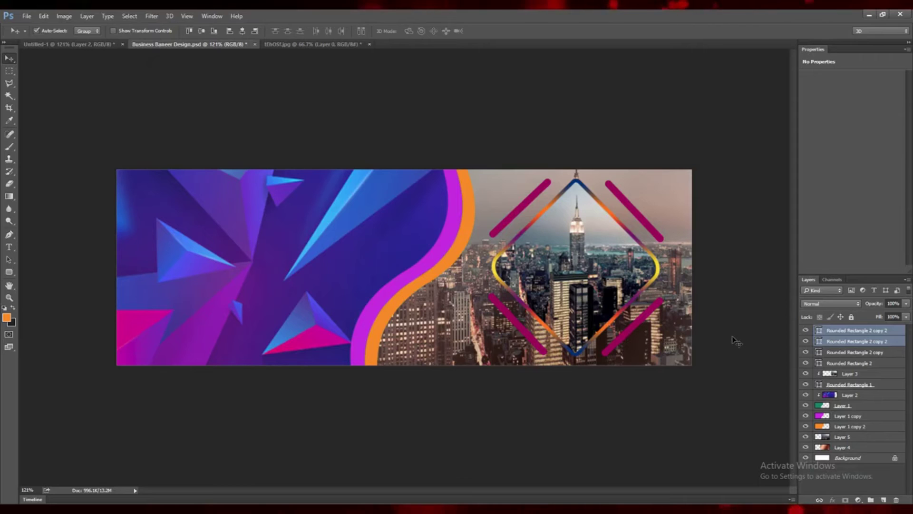
{"action": "left_click_drag", "start_coordinate": [634, 332], "coordinate": [636, 332]}
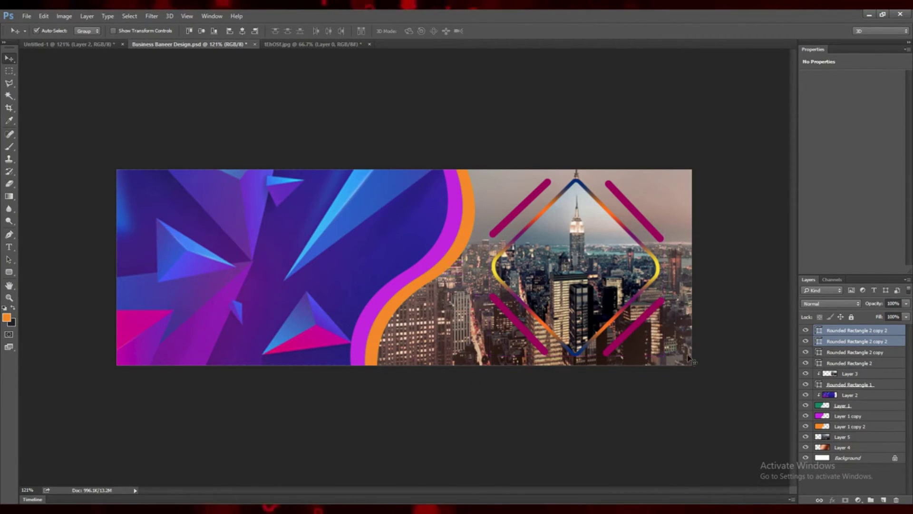
{"action": "key", "text": "ctrl+s"}
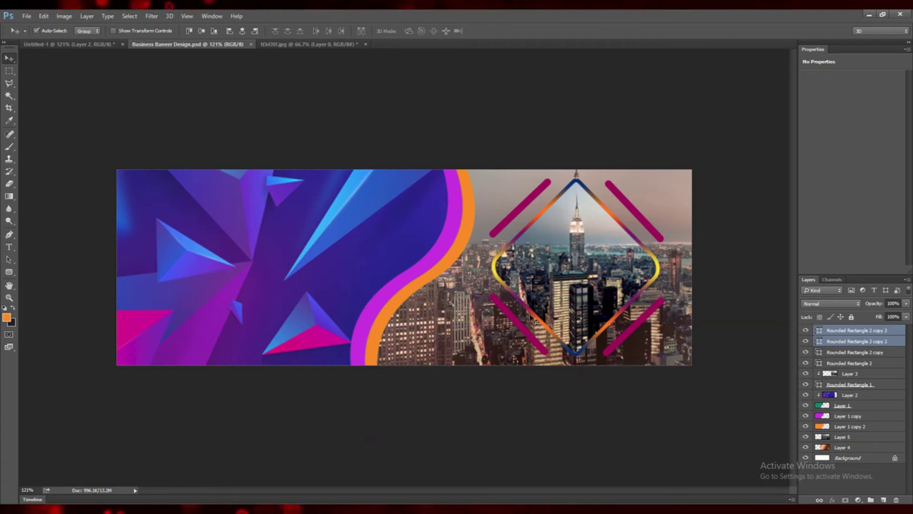
{"action": "left_click", "coordinate": [725, 409]}
- Recolor the bar beside the diamond's lower-left edge to orange #fc7c00, sampling colors from the diamond's gradient border
{"action": "left_click", "coordinate": [532, 339]}
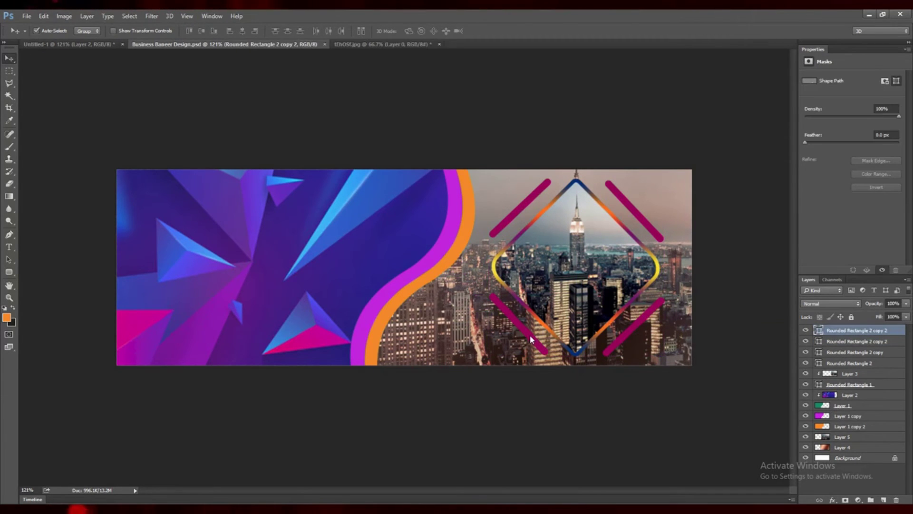
{"action": "double_click", "coordinate": [819, 330]}
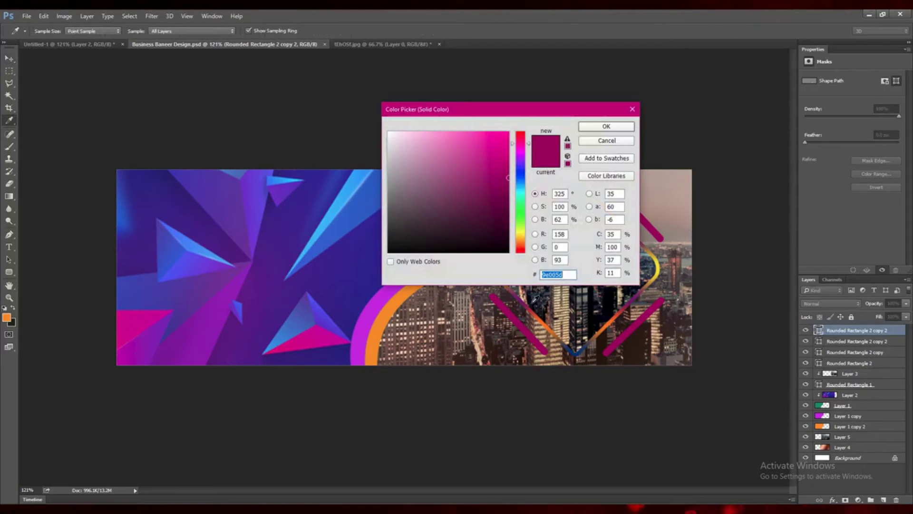
{"action": "left_click", "coordinate": [540, 316]}
{"action": "left_click", "coordinate": [536, 308]}
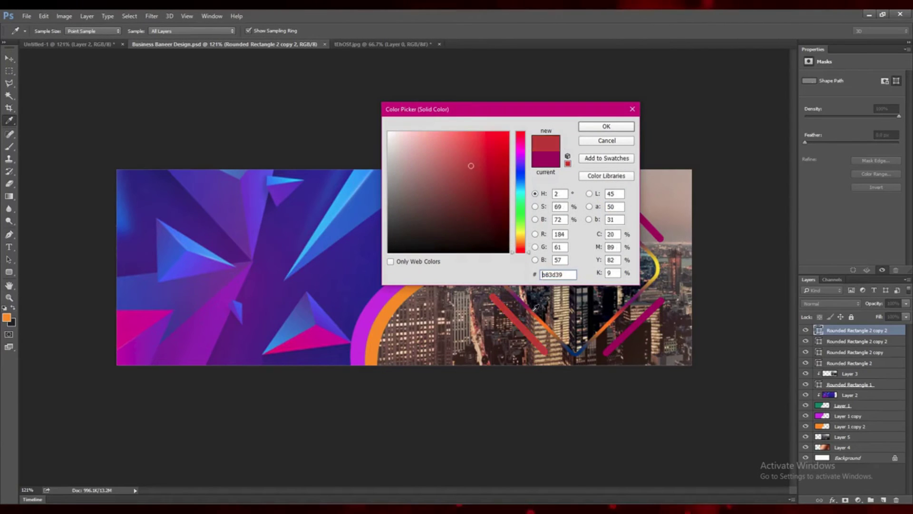
{"action": "left_click", "coordinate": [546, 314]}
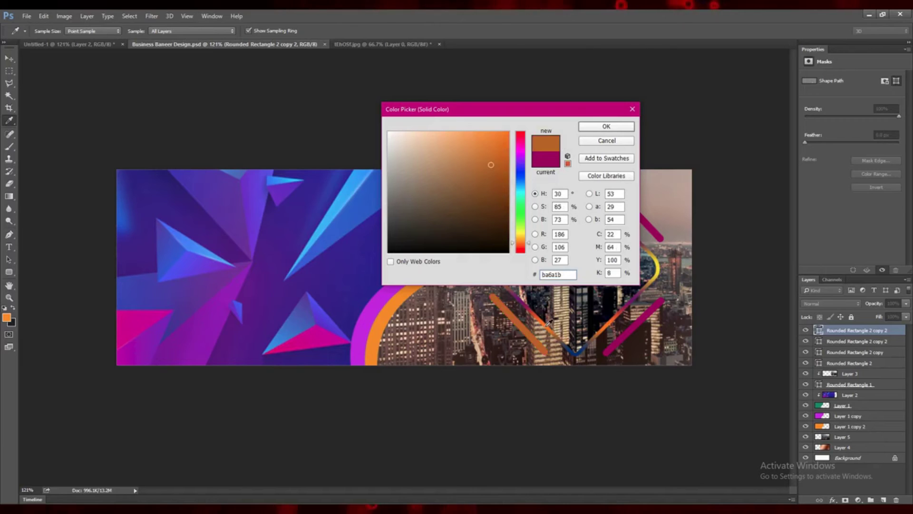
{"action": "left_click", "coordinate": [550, 321]}
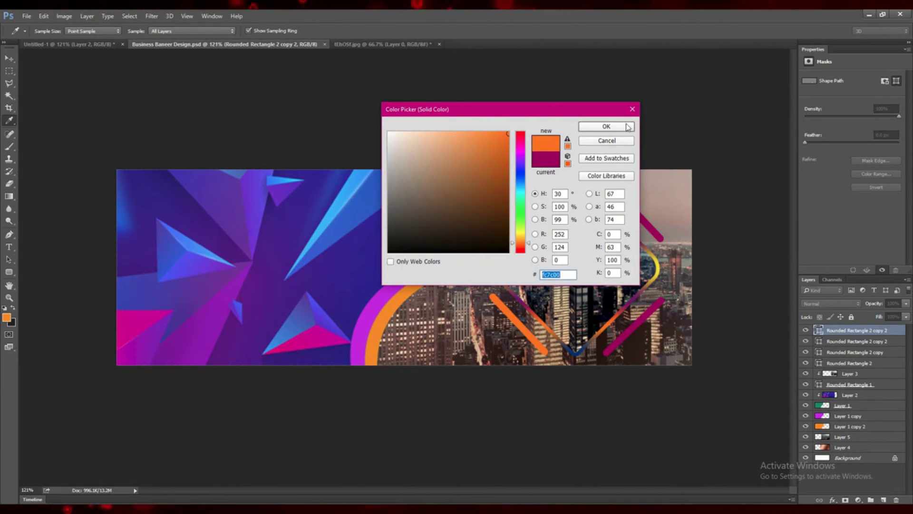
{"action": "key", "text": "Return"}
- Set the fill of the bar beside the diamond's lower-right edge to #fc7c00 and save the banner
{"action": "double_click", "coordinate": [651, 309]}
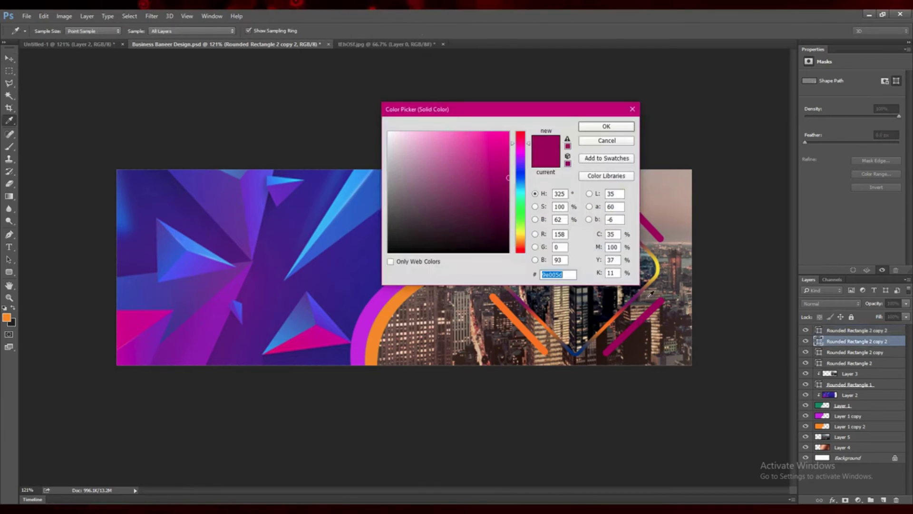
{"action": "type", "text": "fc7c00"}
{"action": "key", "text": "Return"}
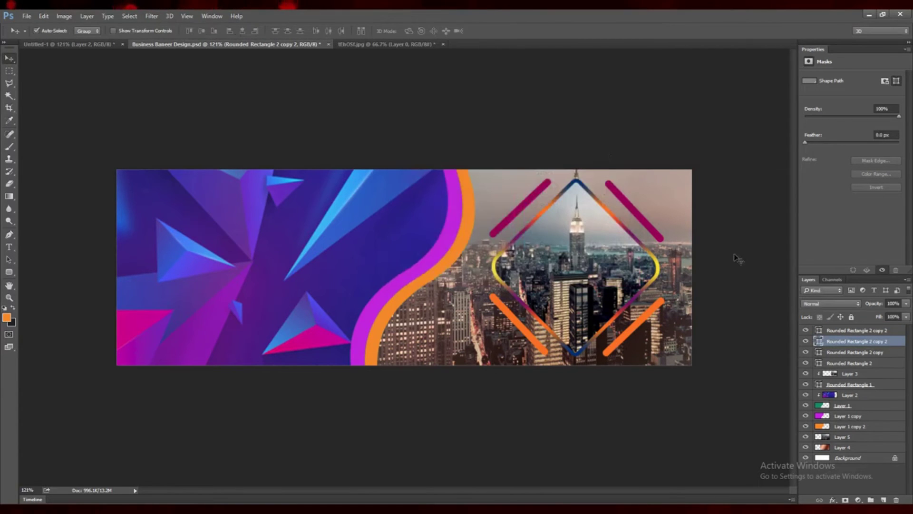
{"action": "key", "text": "ctrl+s"}
- Apply a Drop Shadow layer style to the magenta bar beside the diamond's upper-left edge
{"action": "left_click", "coordinate": [516, 218]}
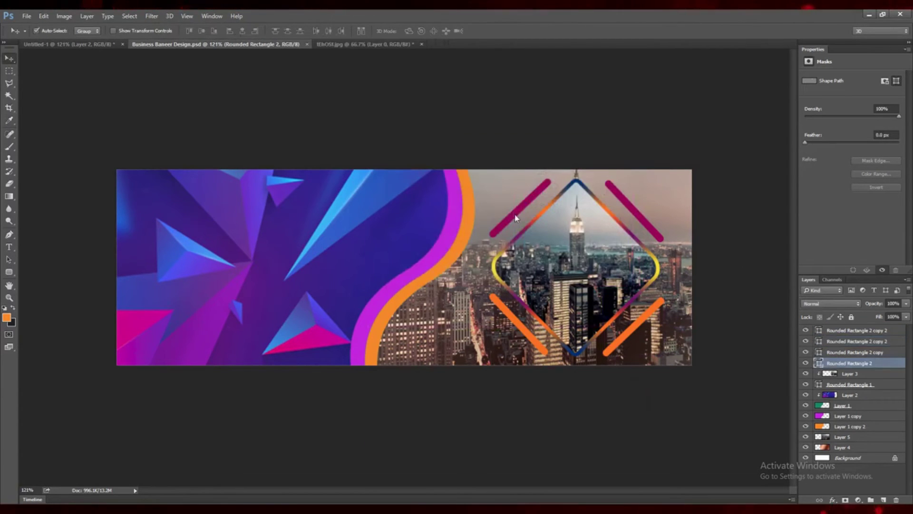
{"action": "left_click", "coordinate": [645, 223], "text": "shift"}
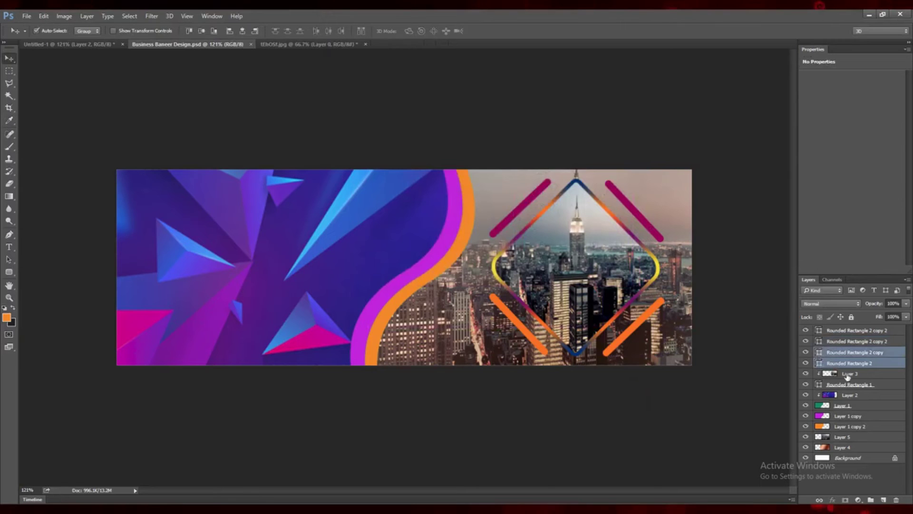
{"action": "left_click", "coordinate": [820, 363]}
{"action": "right_click", "coordinate": [819, 364]}
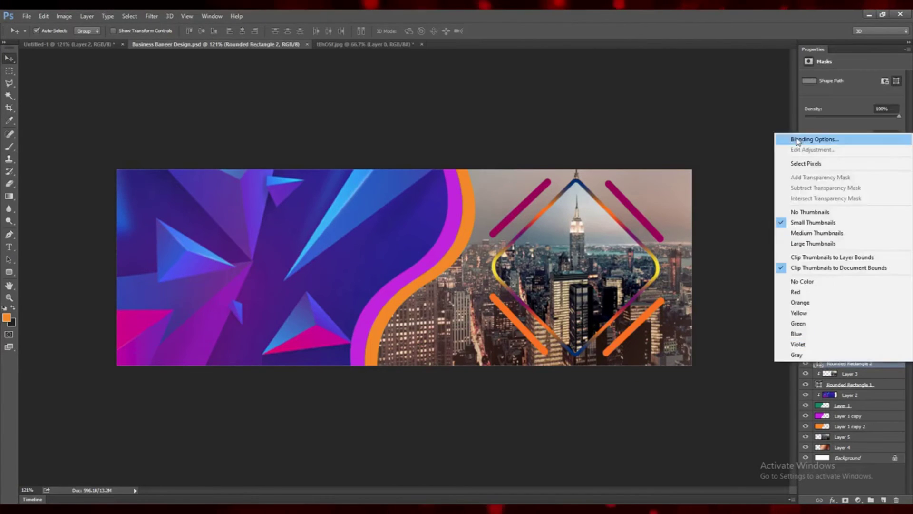
{"action": "left_click", "coordinate": [799, 139]}
{"action": "left_click", "coordinate": [532, 251]}
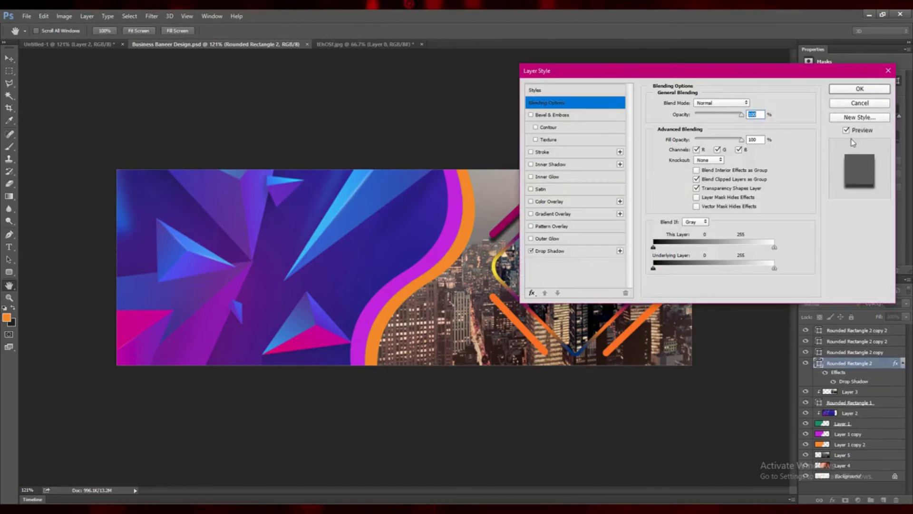
{"action": "left_click", "coordinate": [860, 89]}
- Apply a Drop Shadow layer style to the magenta bar beside the diamond's upper-right edge
{"action": "left_click", "coordinate": [819, 353]}
{"action": "right_click", "coordinate": [819, 352]}
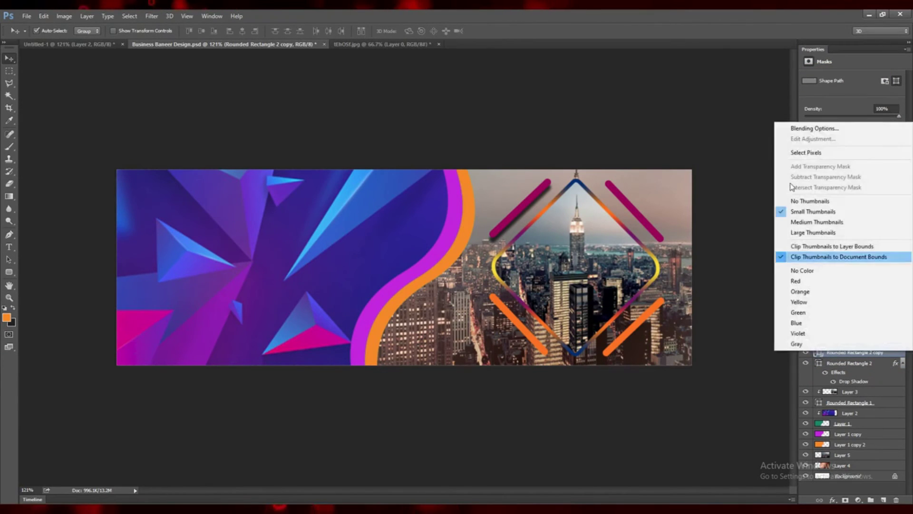
{"action": "left_click", "coordinate": [814, 127]}
{"action": "left_click", "coordinate": [531, 251]}
{"action": "left_click", "coordinate": [861, 89]}
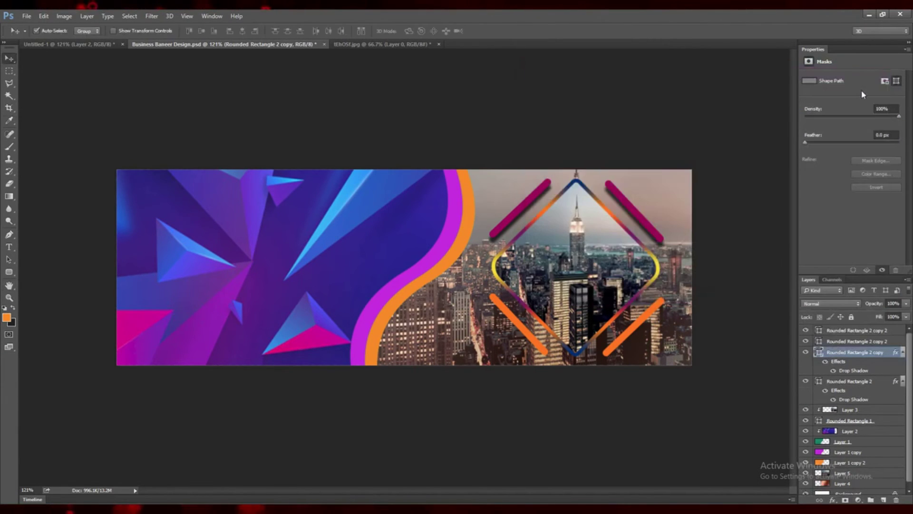
- Apply a Drop Shadow layer style to the orange bar beside the diamond's lower-left edge
{"action": "left_click", "coordinate": [819, 330]}
{"action": "right_click", "coordinate": [819, 330]}
{"action": "left_click", "coordinate": [795, 108]}
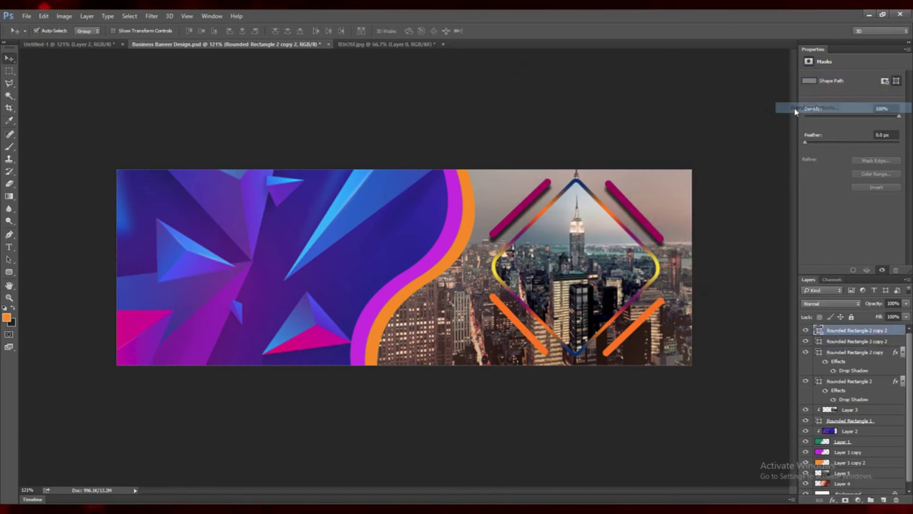
{"action": "left_click", "coordinate": [532, 251]}
{"action": "left_click", "coordinate": [861, 90]}
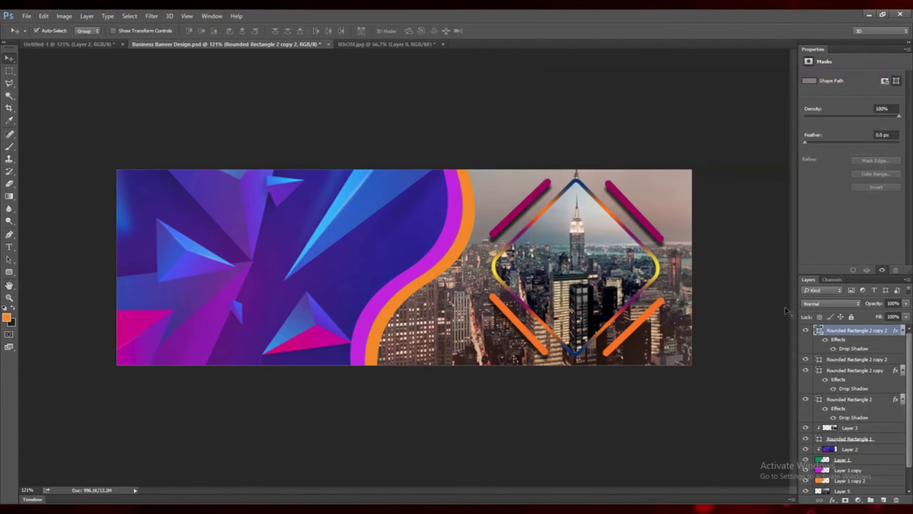
- Apply a Drop Shadow layer style to the orange bar beside the diamond's lower-right edge and save the banner
{"action": "left_click", "coordinate": [819, 359]}
{"action": "right_click", "coordinate": [819, 360]}
{"action": "left_click", "coordinate": [799, 131]}
{"action": "left_click", "coordinate": [531, 251]}
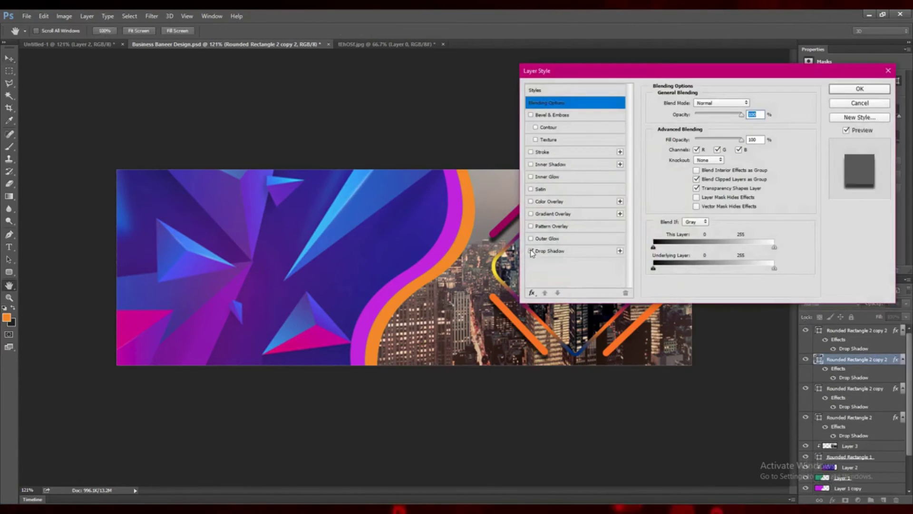
{"action": "left_click", "coordinate": [836, 88]}
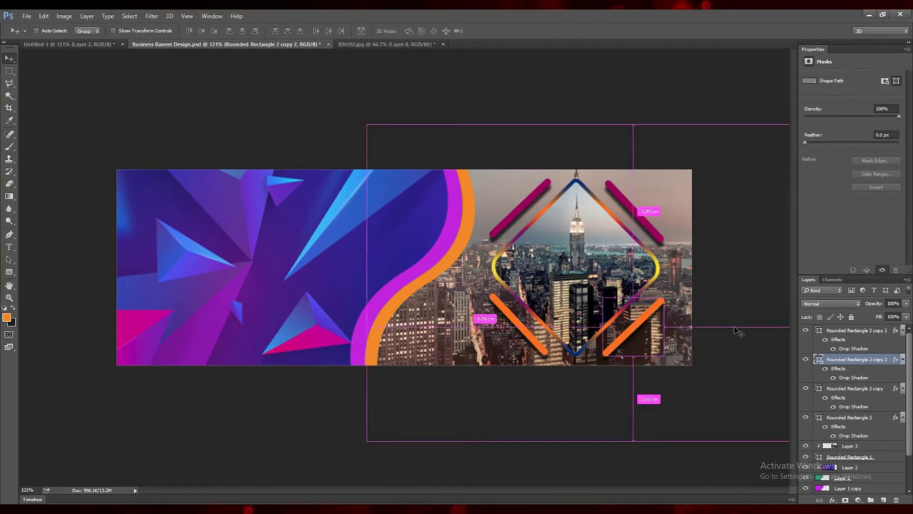
{"action": "key", "text": "ctrl+s"}
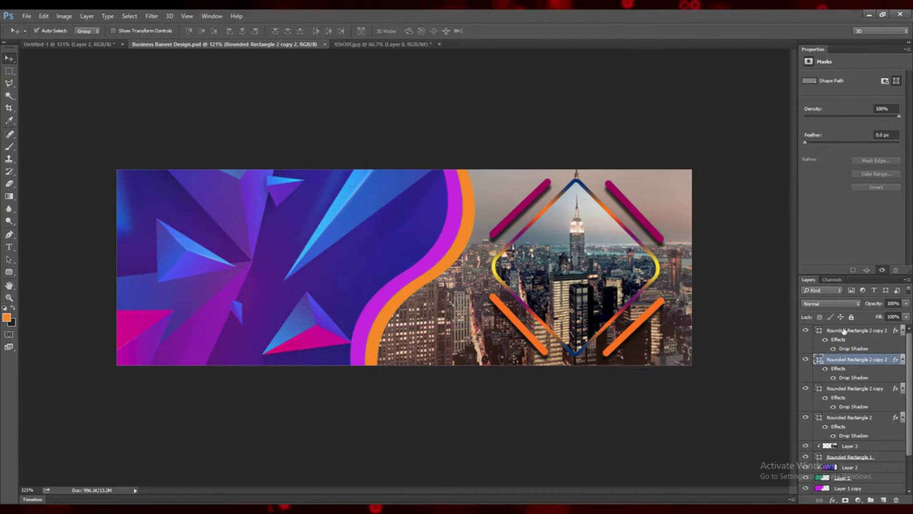
- Add the title text "BUSINESS WEB BANNER DESIGN" on a new topmost layer in the upper part of the purple area
{"action": "key", "text": "ctrl+bracketright"}
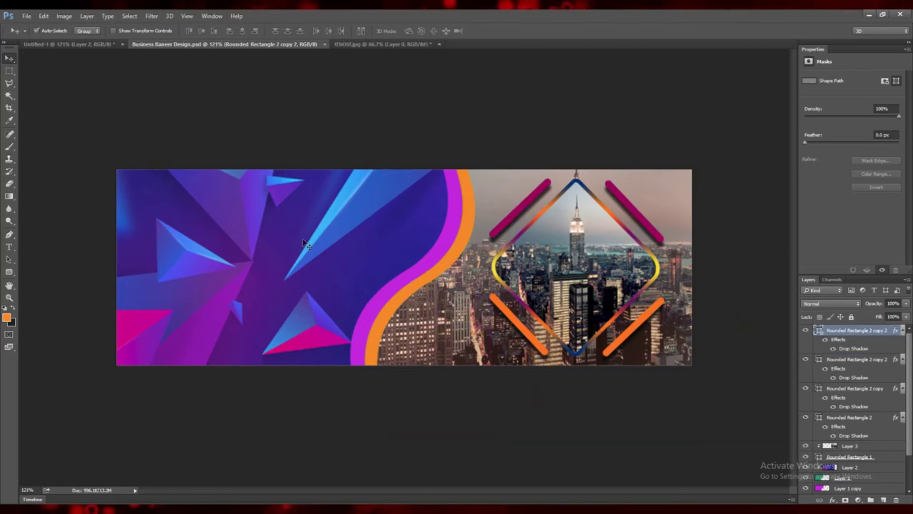
{"action": "left_click", "coordinate": [884, 499]}
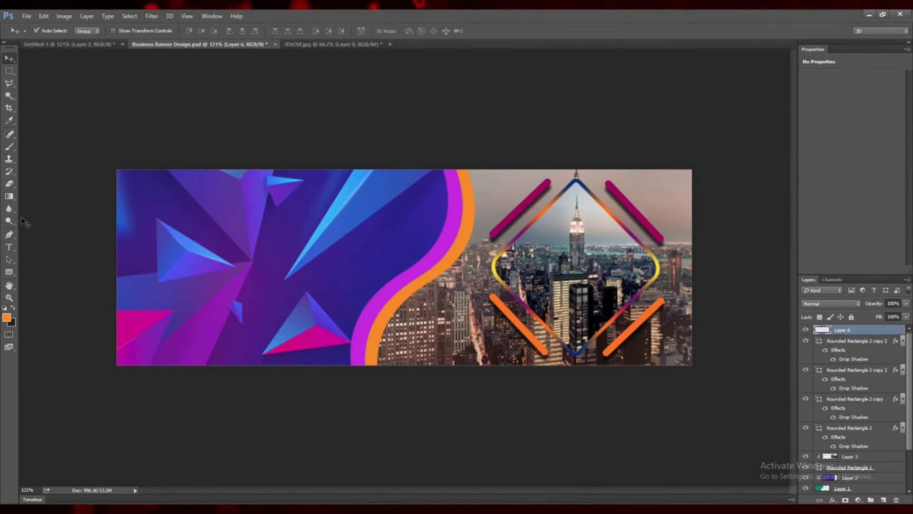
{"action": "key", "text": "t"}
{"action": "left_click", "coordinate": [133, 200]}
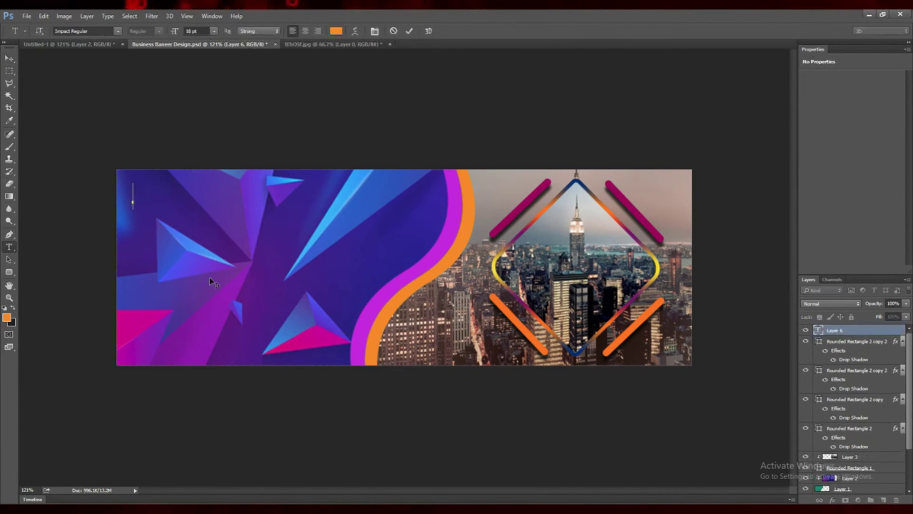
{"action": "type", "text": "BU"}
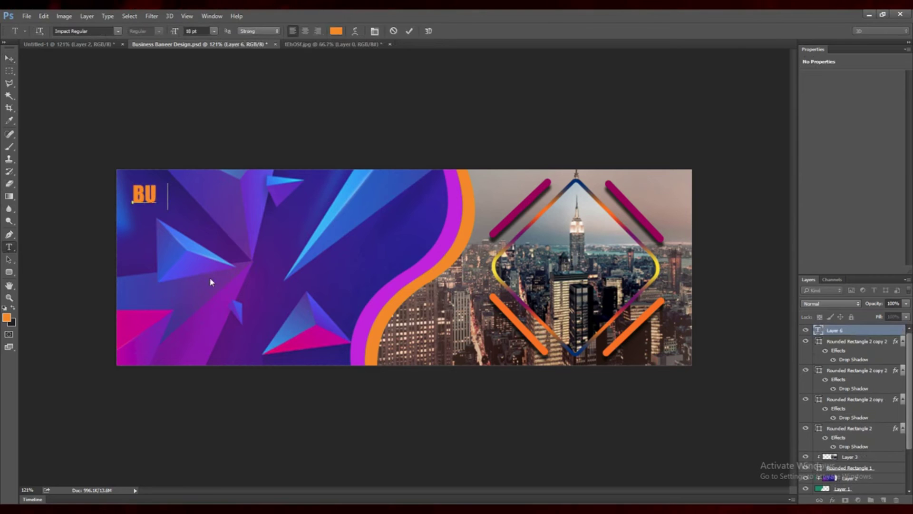
{"action": "type", "text": "SINESS"}
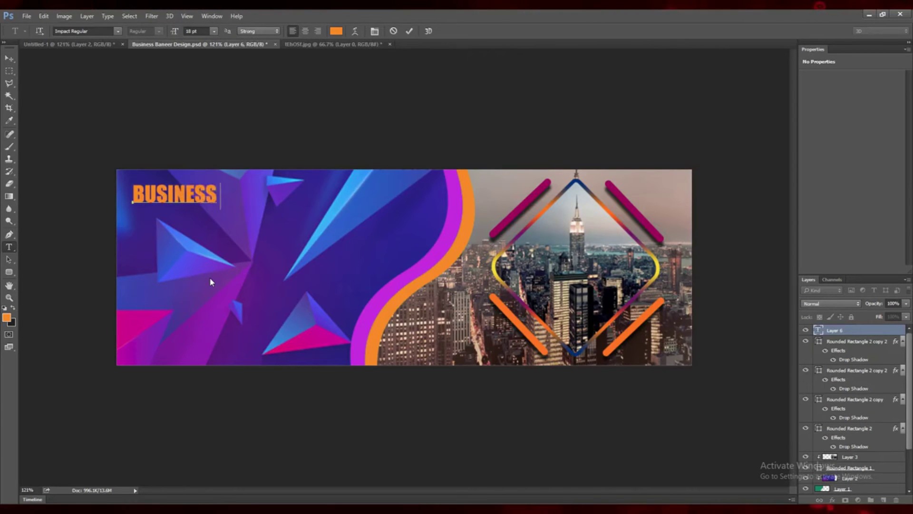
{"action": "type", "text": " WEB BANN"}
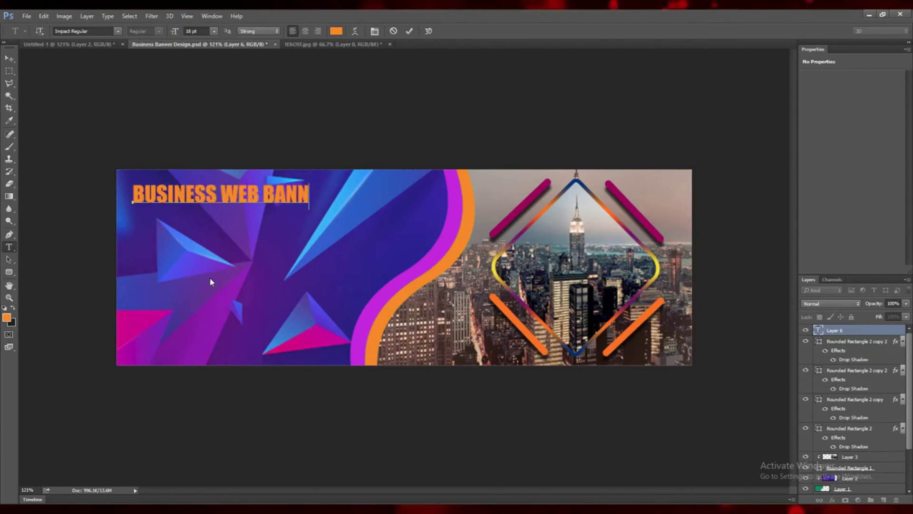
{"action": "type", "text": "ER DESI"}
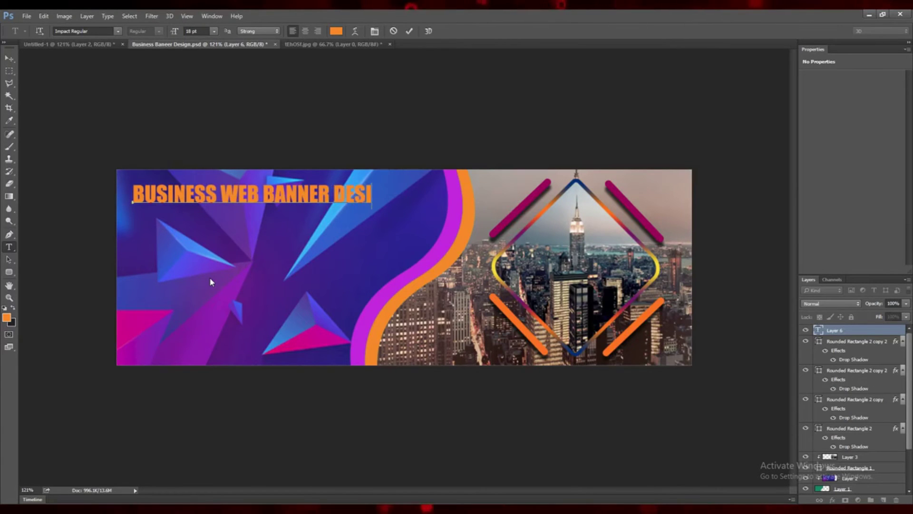
{"action": "type", "text": "GN"}
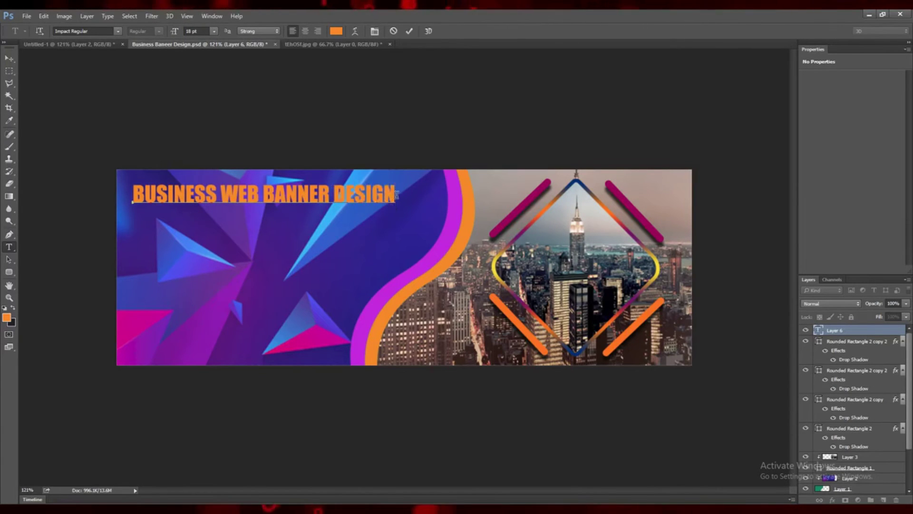
- Recolor the whole "BUSINESS WEB BANNER DESIGN" title white
{"action": "left_click_drag", "start_coordinate": [397, 195], "coordinate": [132, 197]}
{"action": "left_click", "coordinate": [339, 32]}
{"action": "left_click", "coordinate": [389, 133]}
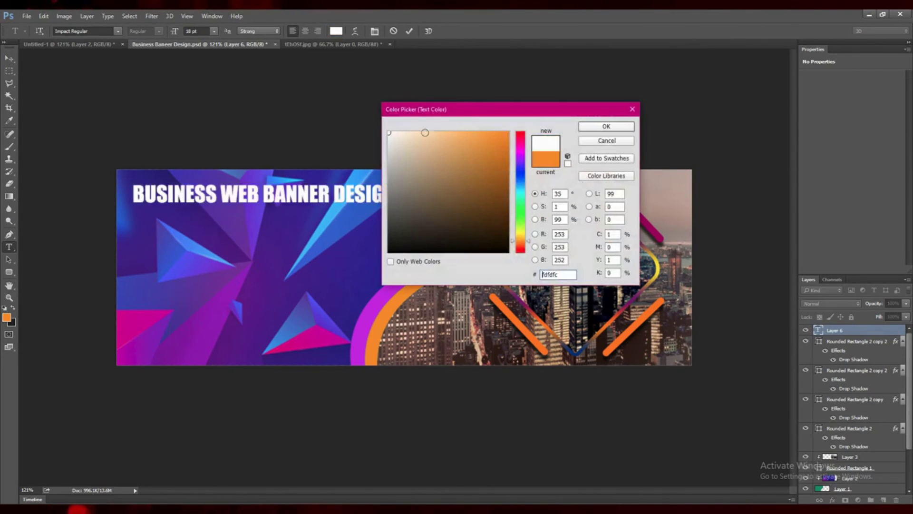
{"action": "left_click", "coordinate": [598, 127]}
{"action": "left_click", "coordinate": [410, 31]}
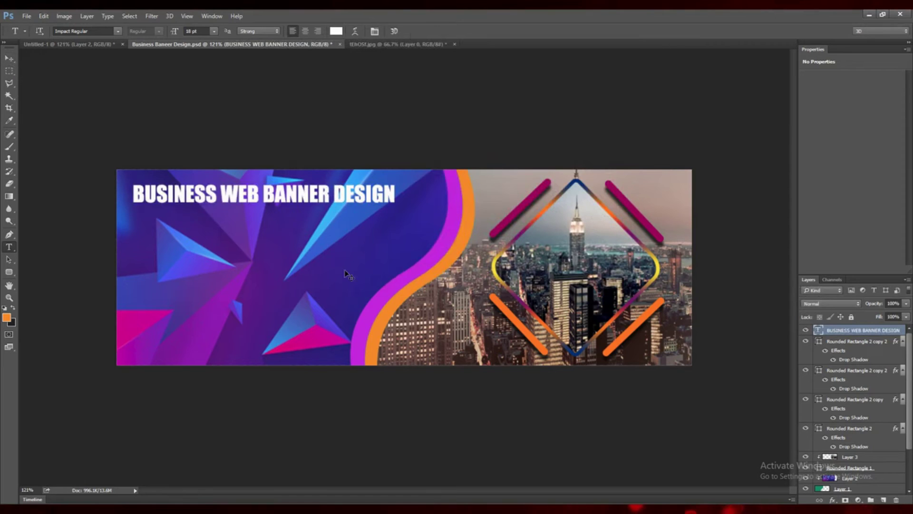
- Recolor the whole "BUSINESS WEB BANNER DESIGN" title yellow-orange, using a hue of 45°
{"action": "left_click_drag", "start_coordinate": [136, 196], "coordinate": [396, 199]}
{"action": "left_click", "coordinate": [336, 31]}
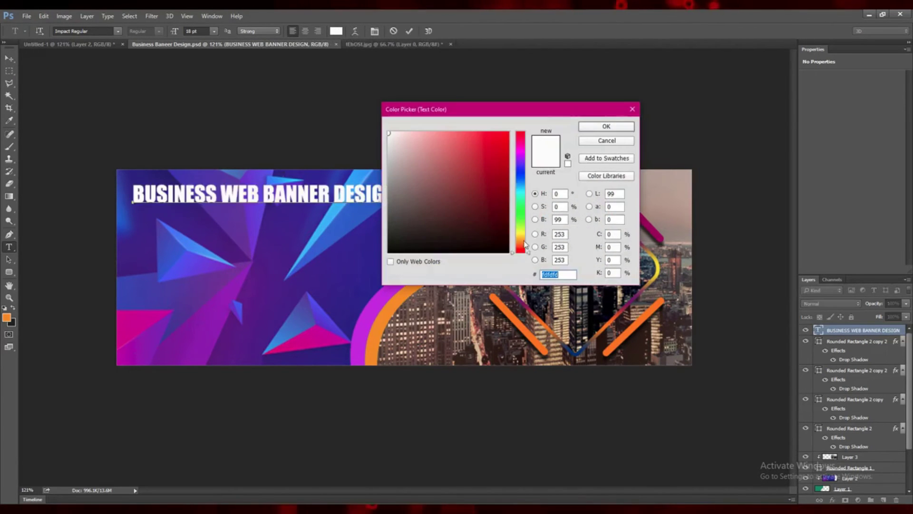
{"action": "left_click", "coordinate": [524, 237]}
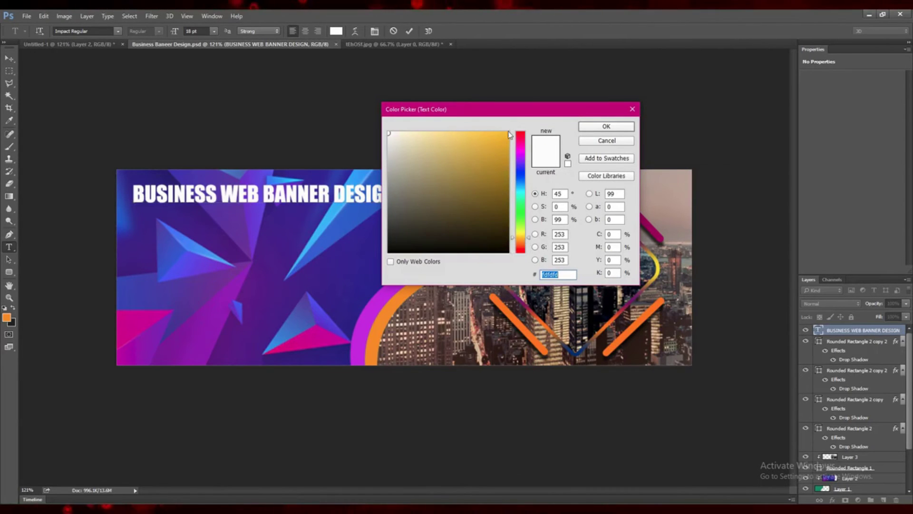
{"action": "left_click", "coordinate": [508, 134]}
{"action": "left_click", "coordinate": [600, 128]}
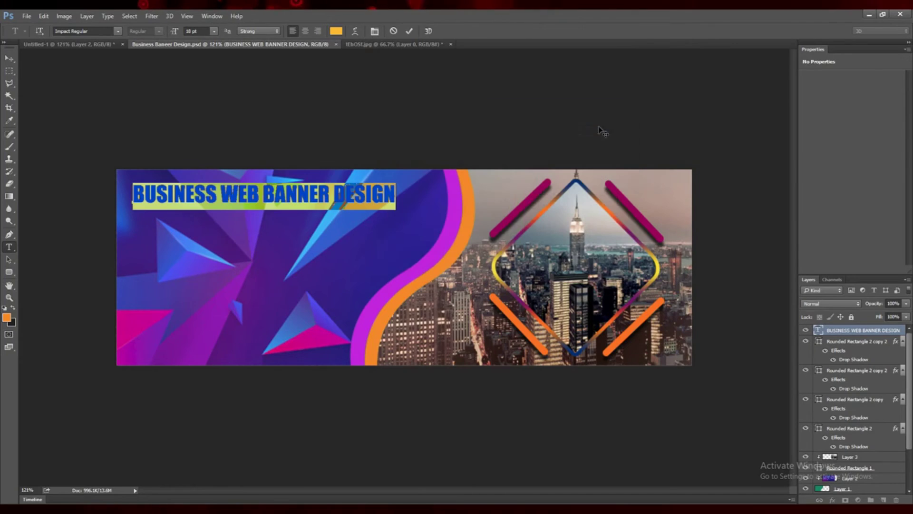
{"action": "left_click", "coordinate": [410, 32]}
- Apply Drop Shadow and Outer Glow layer styles to the title, setting the glow's spread to 5% and increasing its size
{"action": "left_click", "coordinate": [9, 58]}
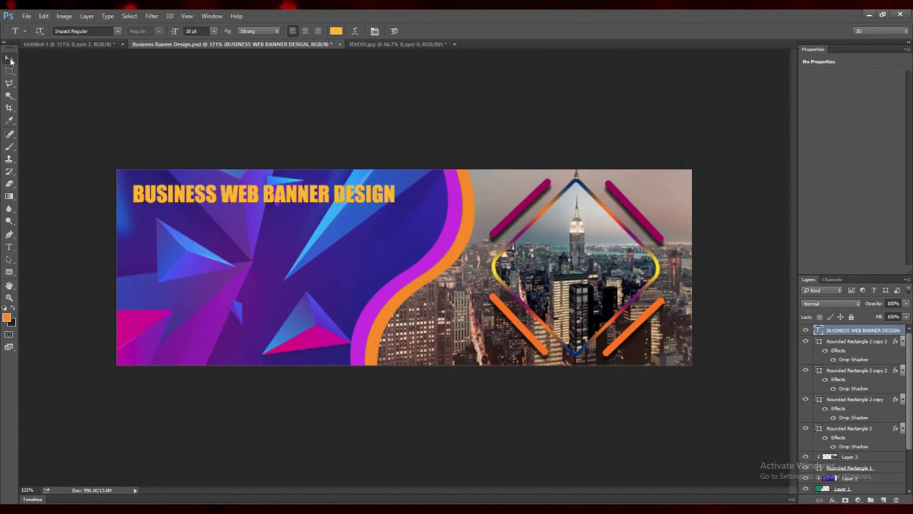
{"action": "right_click", "coordinate": [816, 331]}
{"action": "left_click", "coordinate": [820, 104]}
{"action": "left_click", "coordinate": [531, 251]}
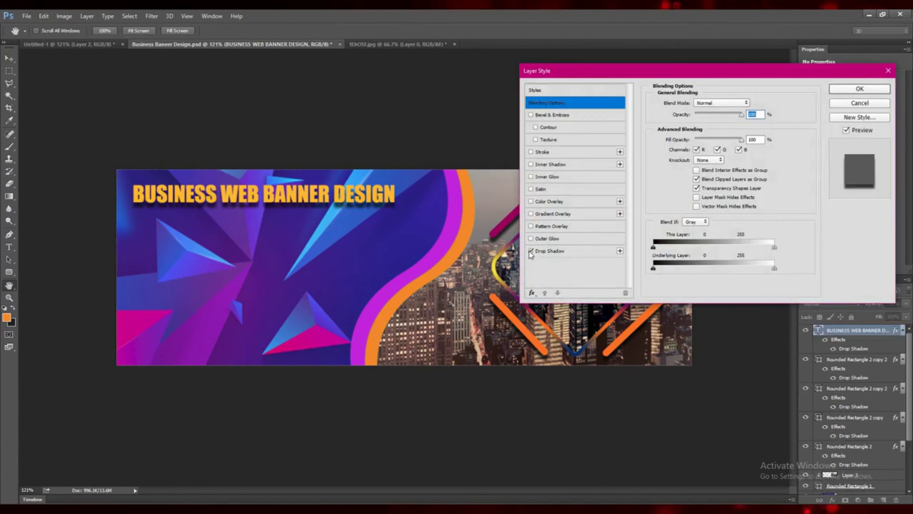
{"action": "left_click", "coordinate": [532, 238]}
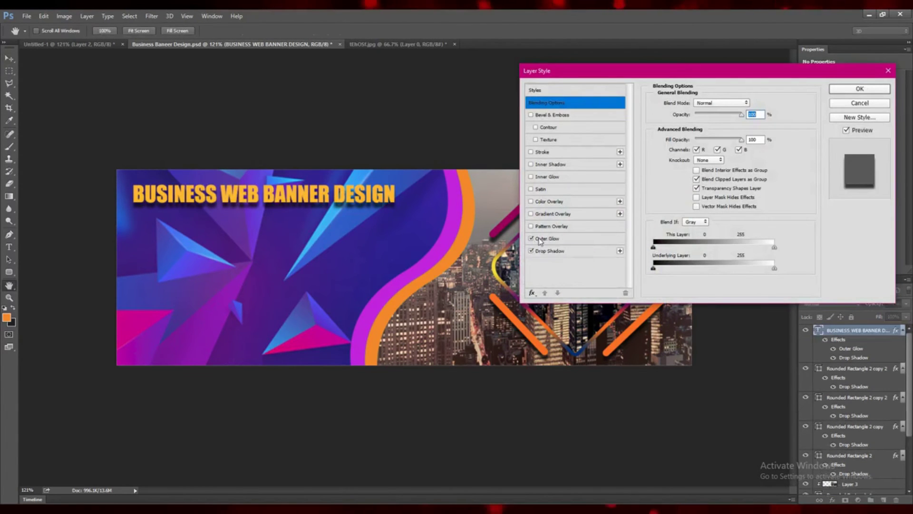
{"action": "left_click", "coordinate": [540, 240]}
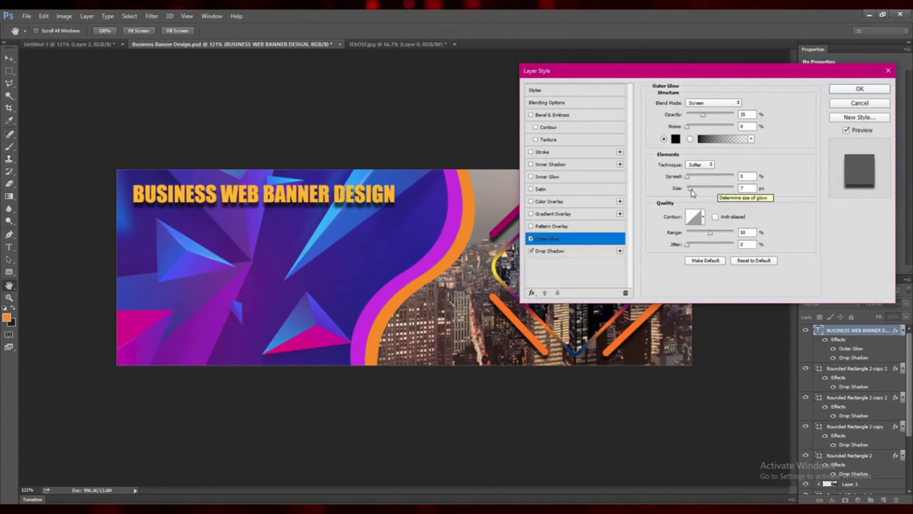
{"action": "mouse_move", "coordinate": [690, 191]}
{"action": "left_mouse_down"}
{"action": "mouse_move", "coordinate": [696, 177]}
{"action": "mouse_move", "coordinate": [688, 180]}
{"action": "left_mouse_up"}
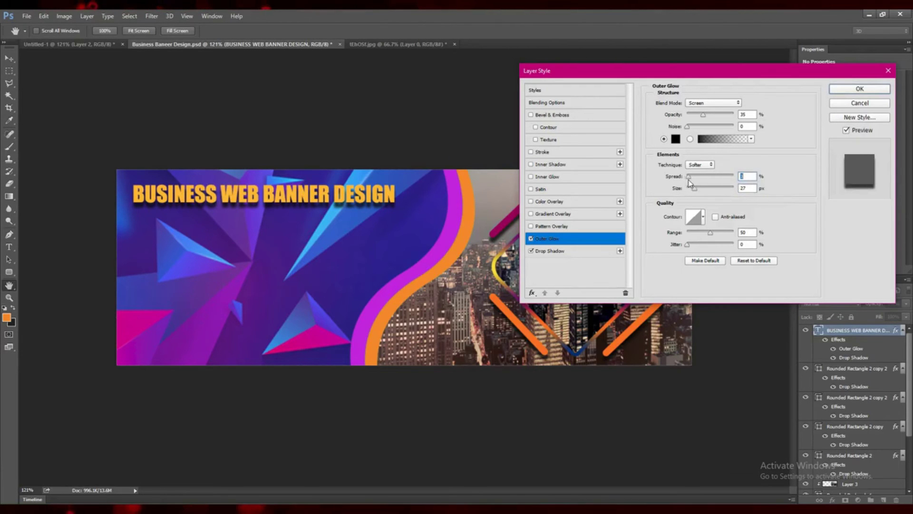
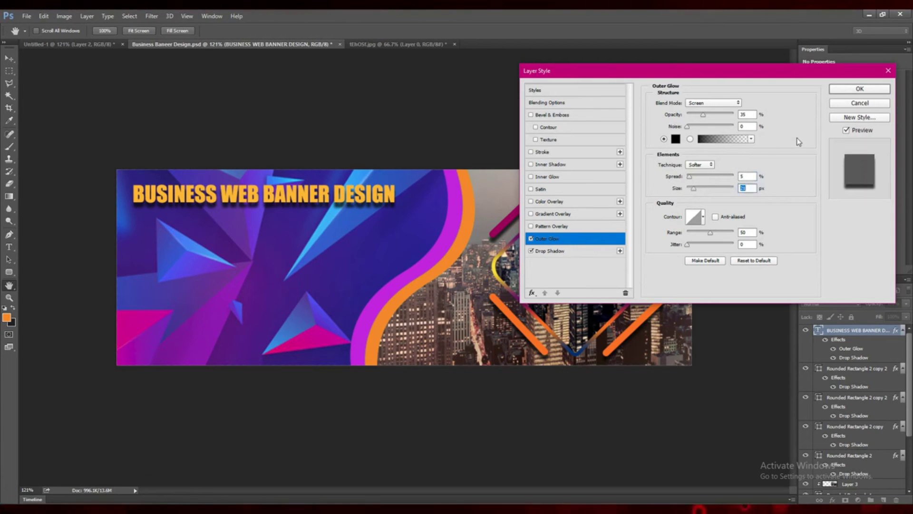
{"action": "left_click", "coordinate": [855, 90]}
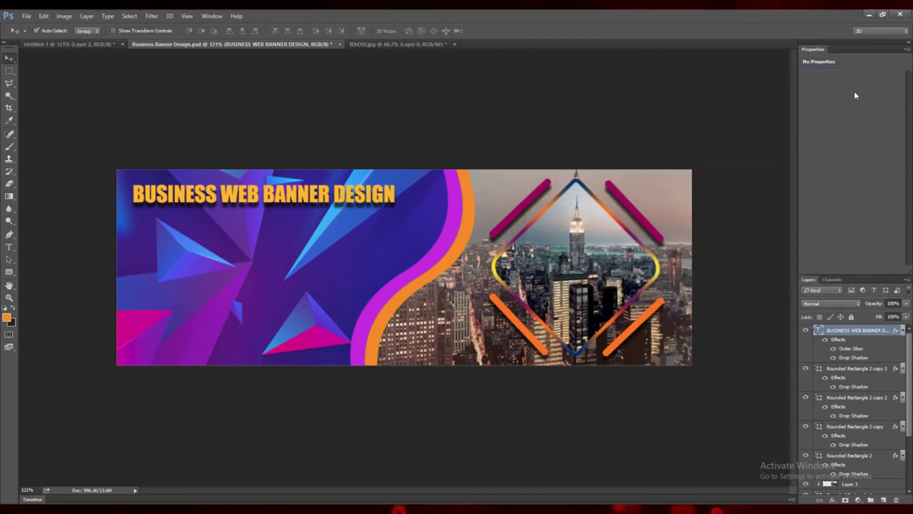
- Move the title slightly down and to the left within the purple area and save the banner
{"action": "left_click_drag", "start_coordinate": [213, 198], "coordinate": [208, 216]}
{"action": "key", "text": "ctrl+s"}
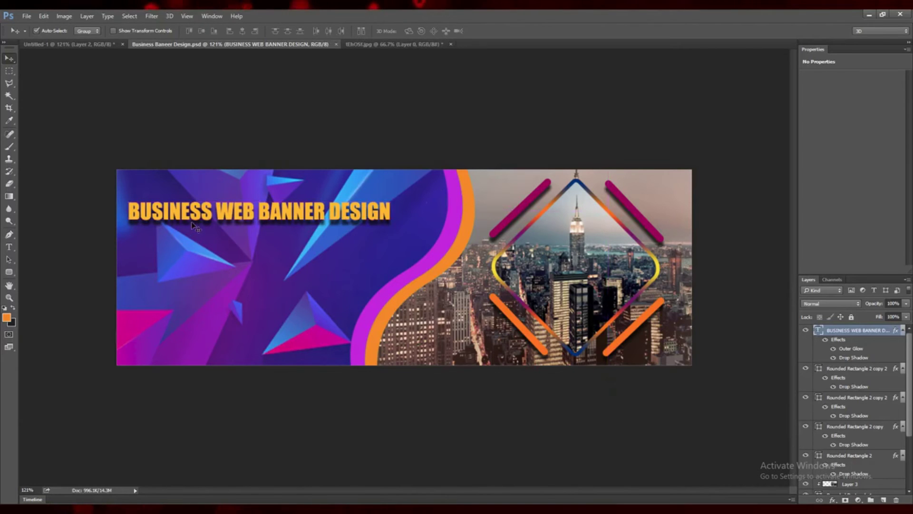
- Add the text "Your Tagline Goes Here" on a new layer just below the title
{"action": "left_click", "coordinate": [884, 500]}
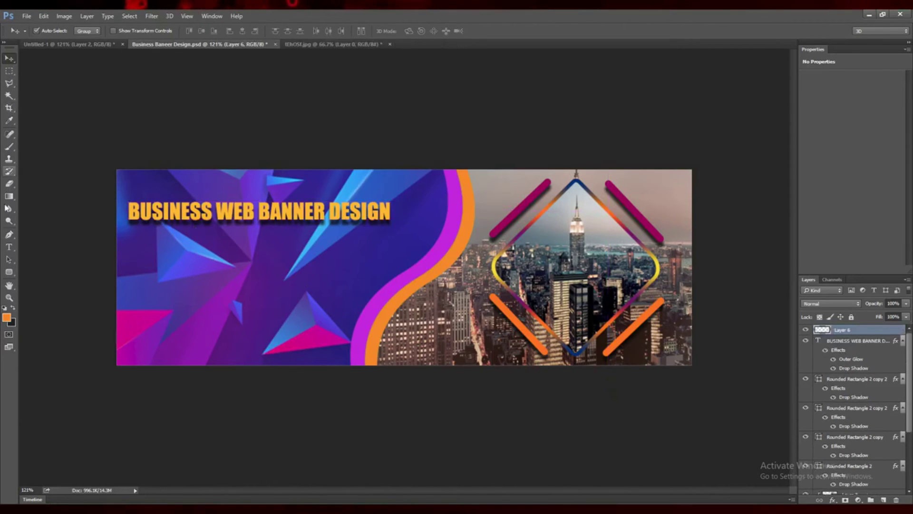
{"action": "key", "text": "t"}
{"action": "left_click", "coordinate": [136, 245]}
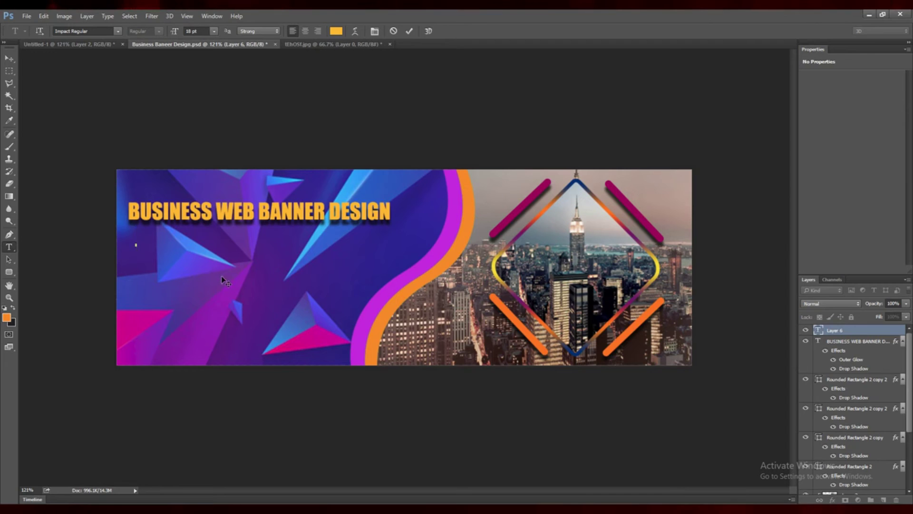
{"action": "type", "text": "Your Tagl"}
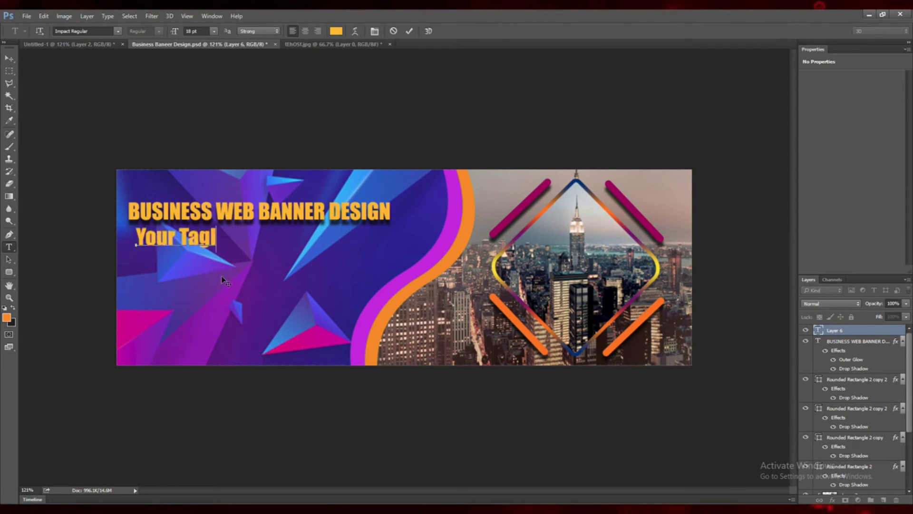
{"action": "type", "text": "ine Goes Her"}
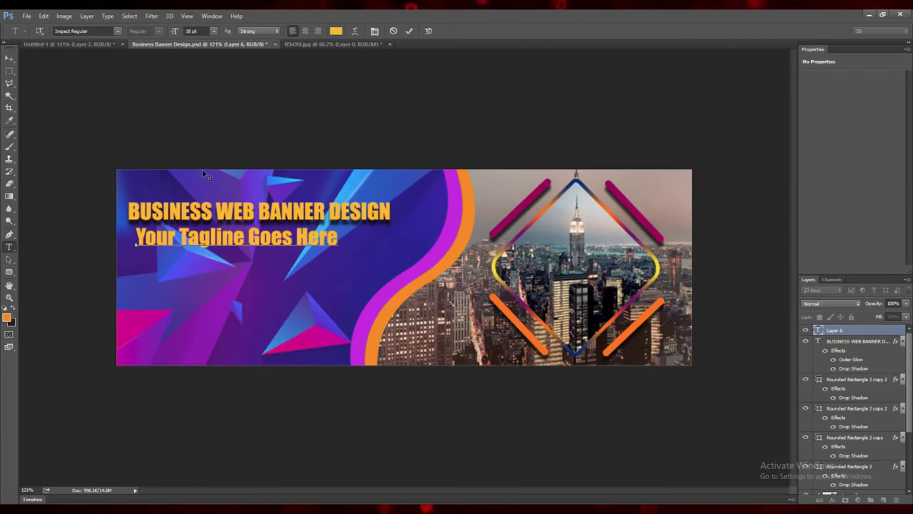
{"action": "type", "text": "e"}
- Set the tagline's font to Humnst777 Cn BT Regular at 12 pt and commit the text
{"action": "left_click_drag", "start_coordinate": [128, 225], "coordinate": [338, 238]}
{"action": "left_click", "coordinate": [118, 31]}
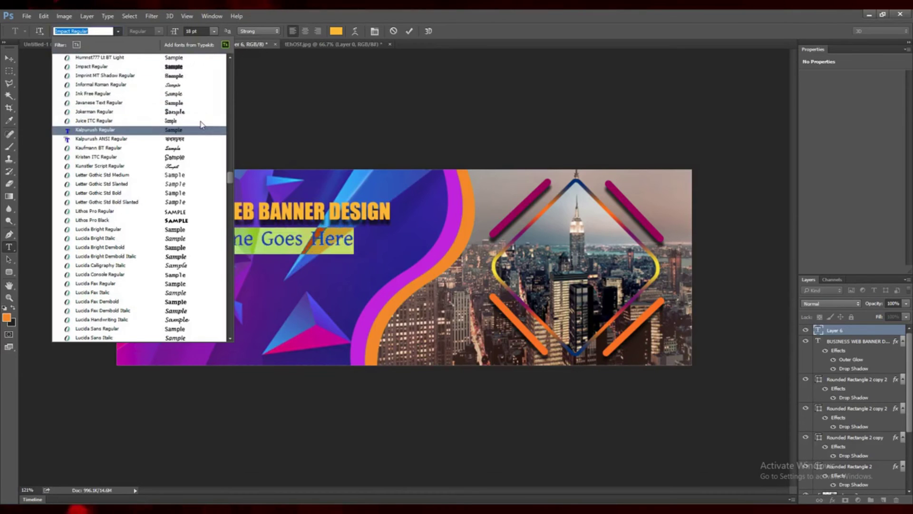
{"action": "scroll", "coordinate": [200, 123], "scroll_direction": "up", "scroll_amount": 2}
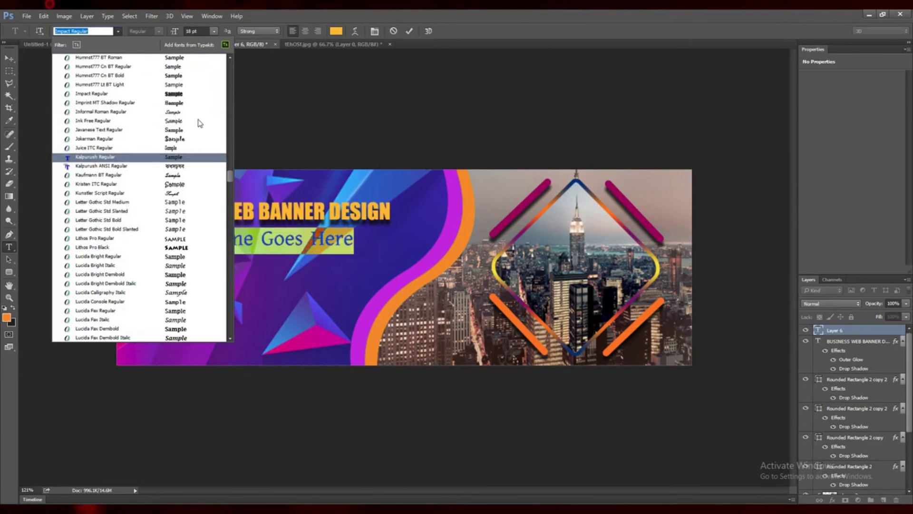
{"action": "left_click", "coordinate": [175, 67]}
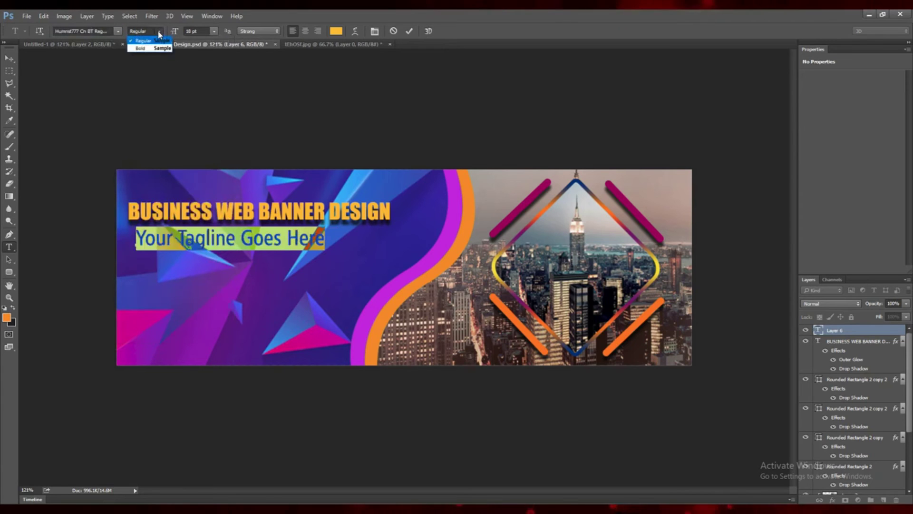
{"action": "left_click", "coordinate": [214, 31]}
{"action": "left_click", "coordinate": [206, 108]}
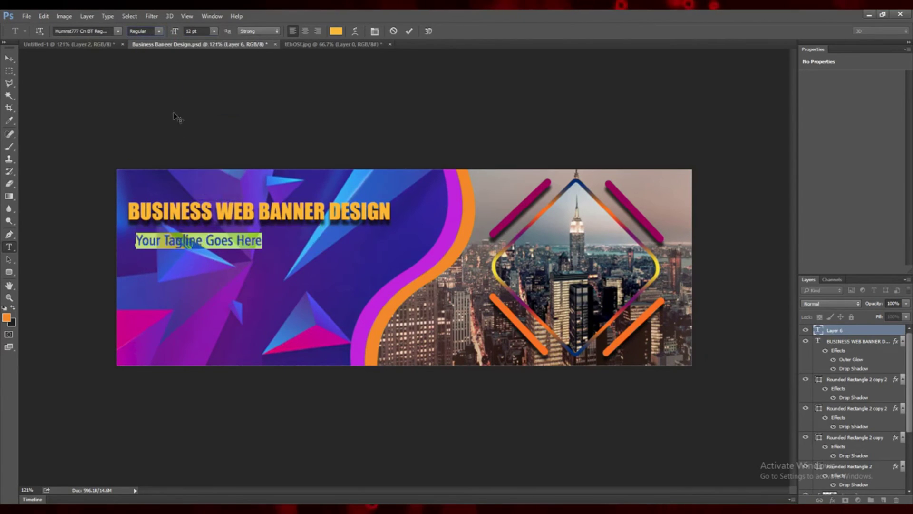
{"action": "left_click", "coordinate": [410, 32]}
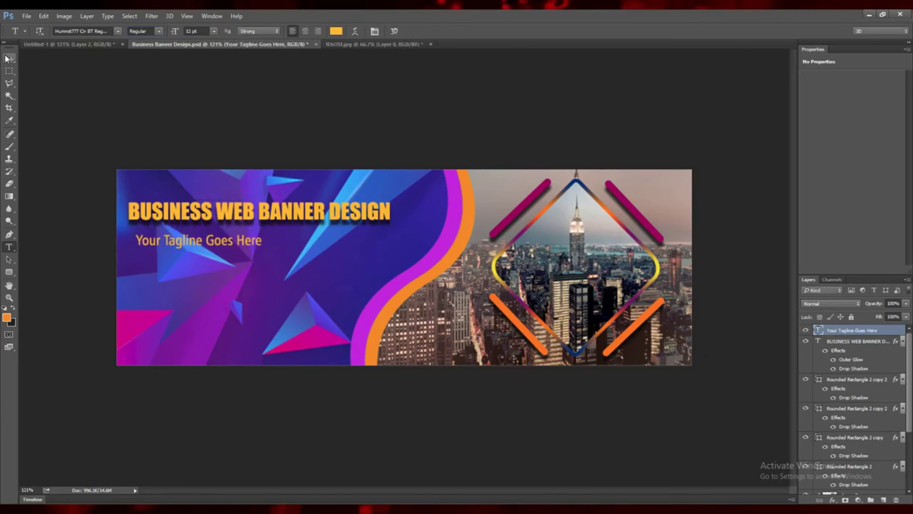
- Move the tagline slightly up and left to line up with the title's left edge, and save the banner
{"action": "key", "text": "v"}
{"action": "left_click_drag", "start_coordinate": [146, 244], "coordinate": [139, 244]}
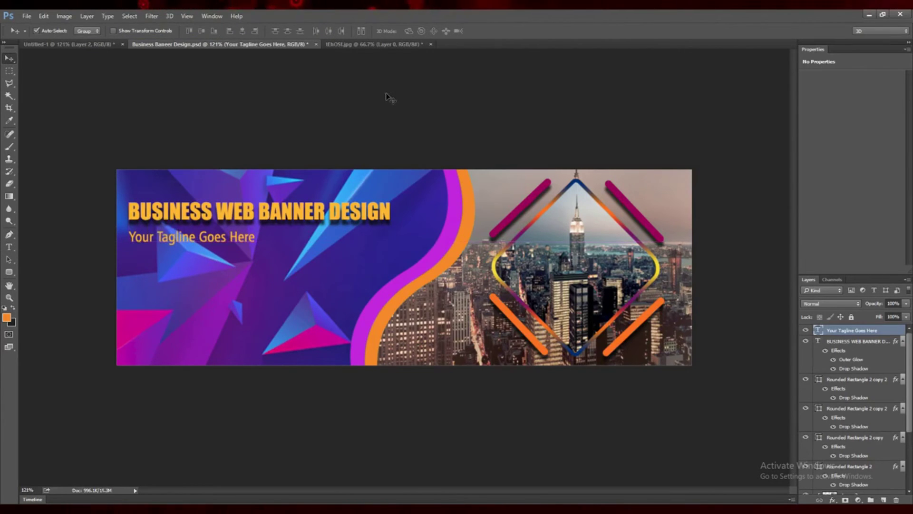
{"action": "key", "text": "ctrl+s"}
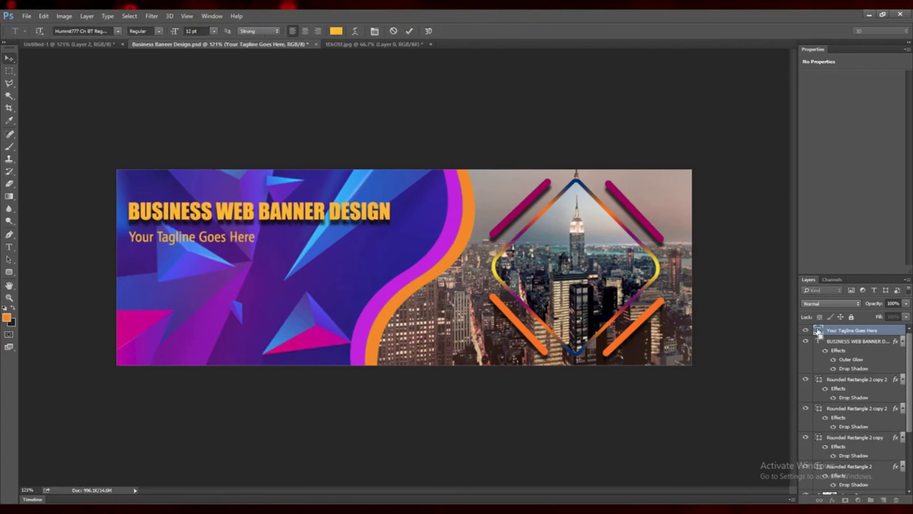
- Change the tagline's text color to a slightly yellower golden tone, commit the text and save the banner
{"action": "double_click", "coordinate": [819, 330]}
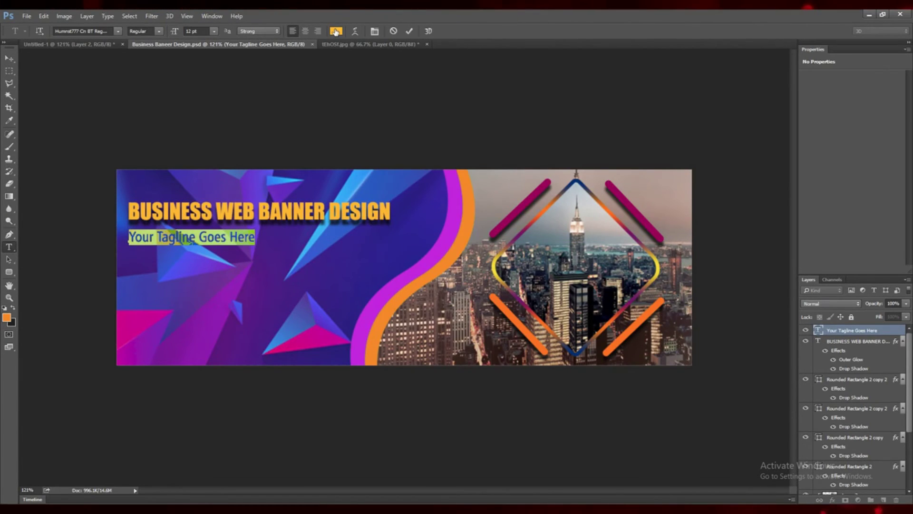
{"action": "left_click", "coordinate": [336, 31]}
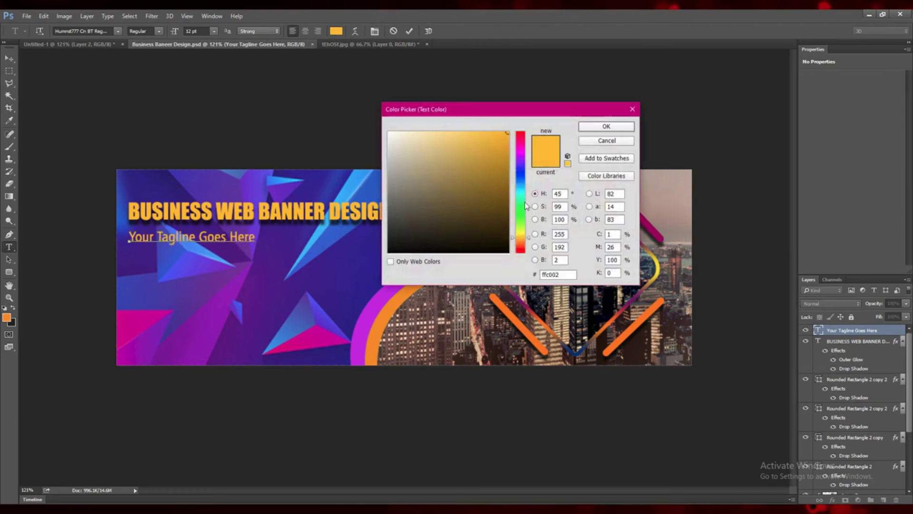
{"action": "left_click", "coordinate": [523, 234]}
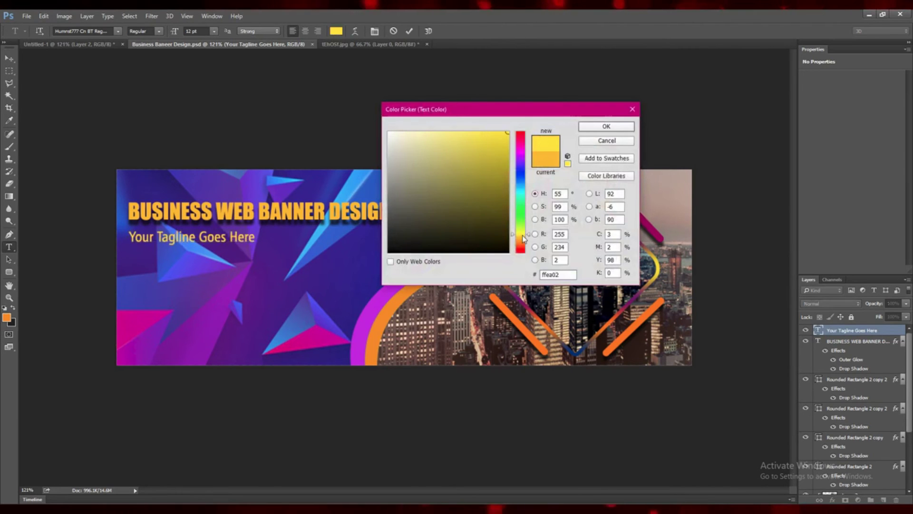
{"action": "left_click", "coordinate": [523, 238]}
{"action": "left_click", "coordinate": [615, 127]}
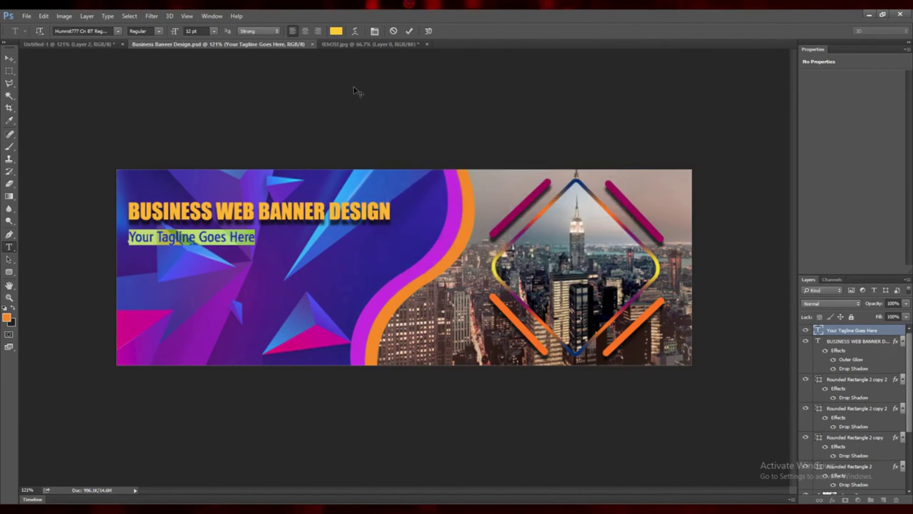
{"action": "key", "text": "ctrl+Return"}
{"action": "key", "text": "v"}
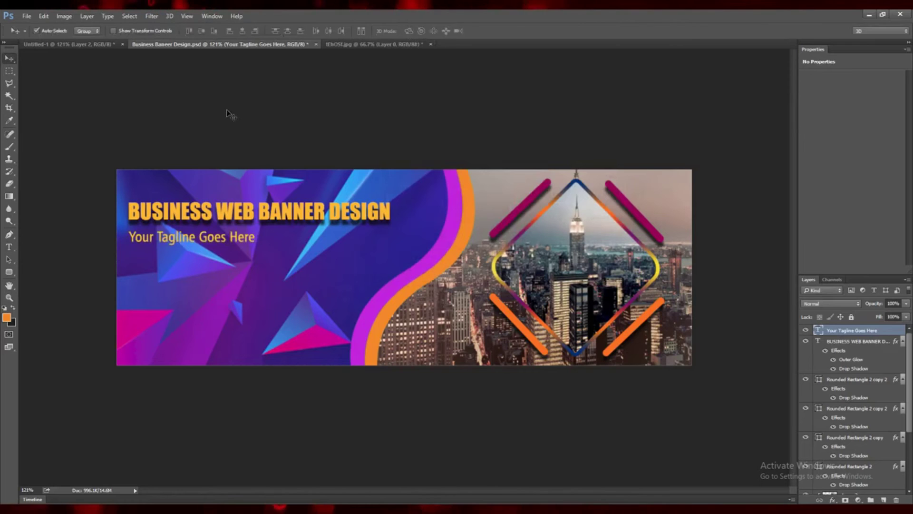
{"action": "key", "text": "ctrl+s"}
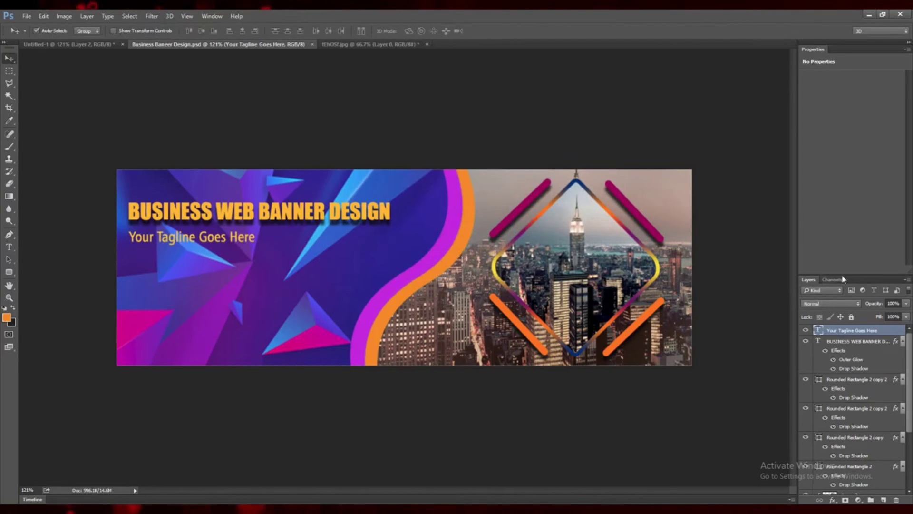
- Apply a Drop Shadow layer style without an Outer Glow to the tagline and save the banner
{"action": "right_click", "coordinate": [838, 331]}
{"action": "left_click", "coordinate": [799, 110]}
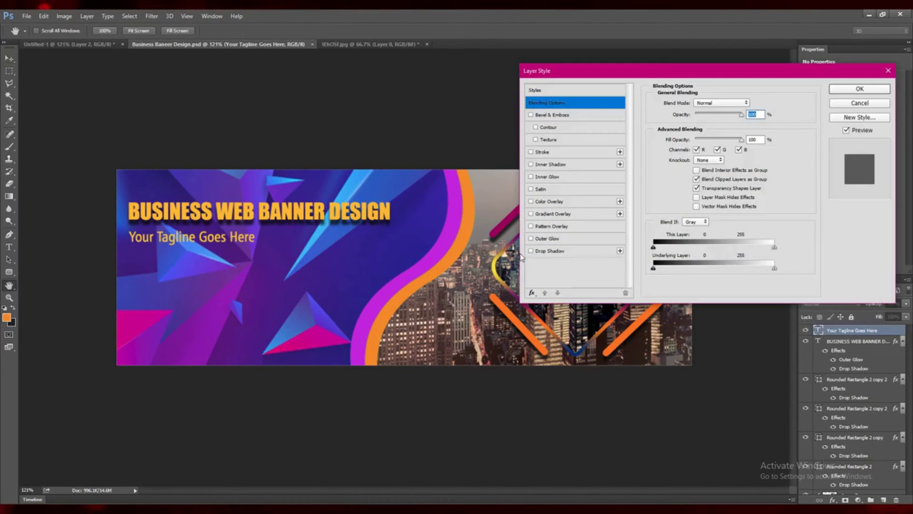
{"action": "left_click", "coordinate": [531, 239]}
{"action": "left_click", "coordinate": [531, 238]}
{"action": "left_click", "coordinate": [531, 251]}
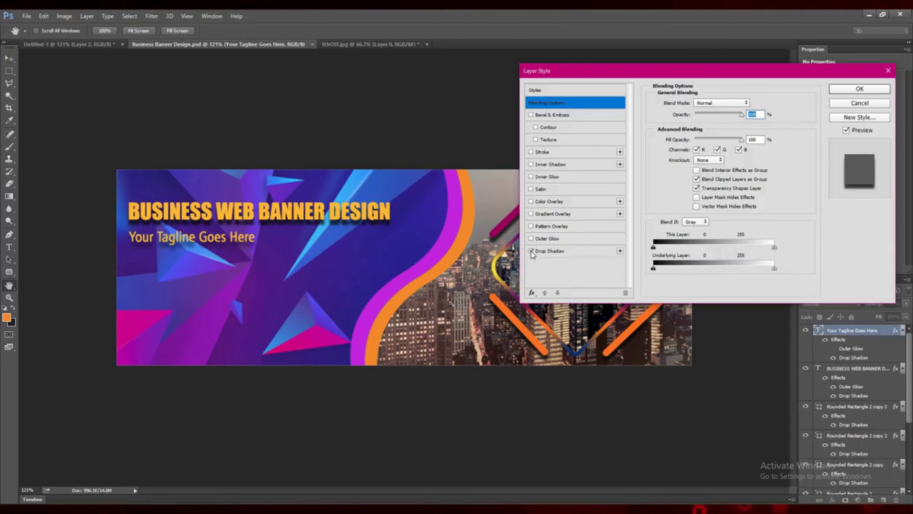
{"action": "key", "text": "Return"}
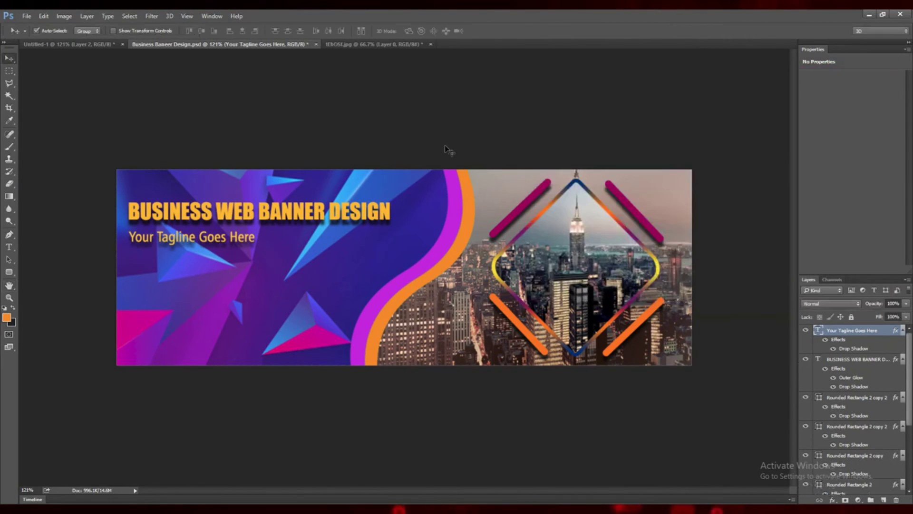
{"action": "key", "text": "ctrl+s"}
- Draw an orange rounded rectangle bar about 269 × 24 px on a new layer in the banner's lower purple area
{"action": "left_click", "coordinate": [883, 501]}
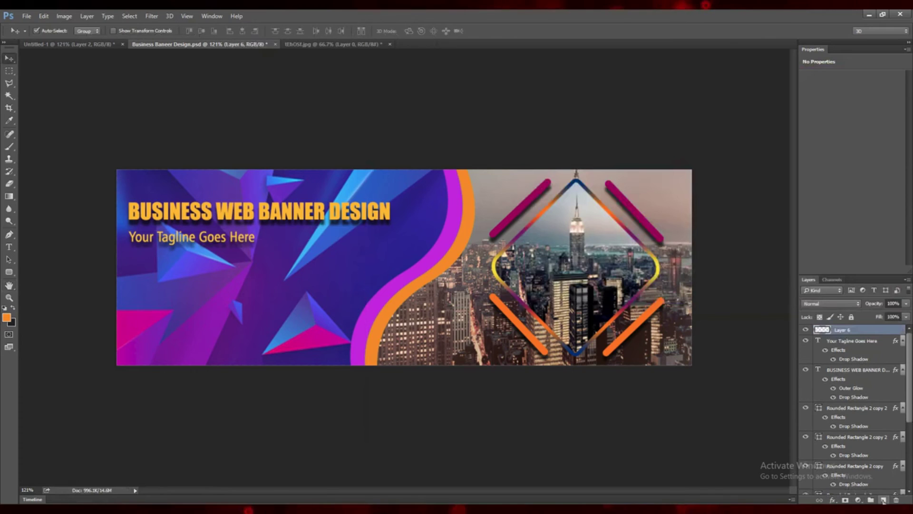
{"action": "left_click", "coordinate": [8, 272]}
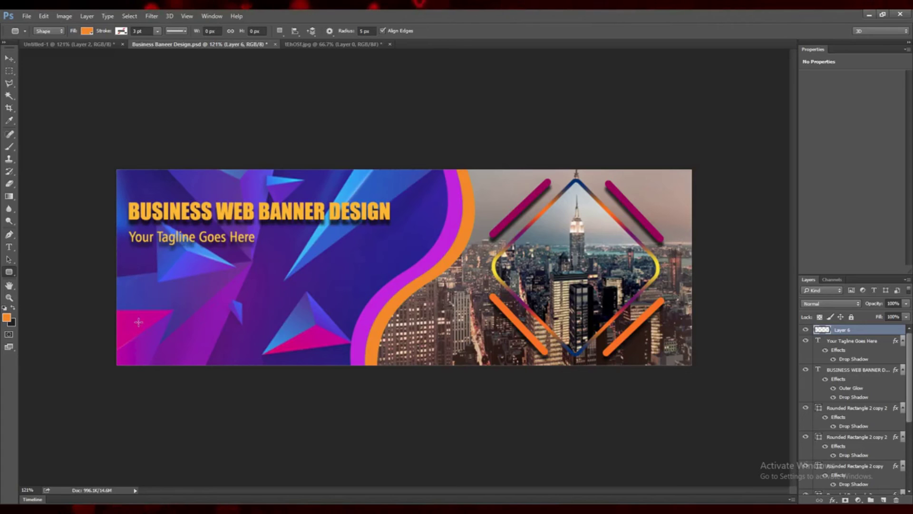
{"action": "left_click_drag", "start_coordinate": [138, 322], "coordinate": [293, 334]}
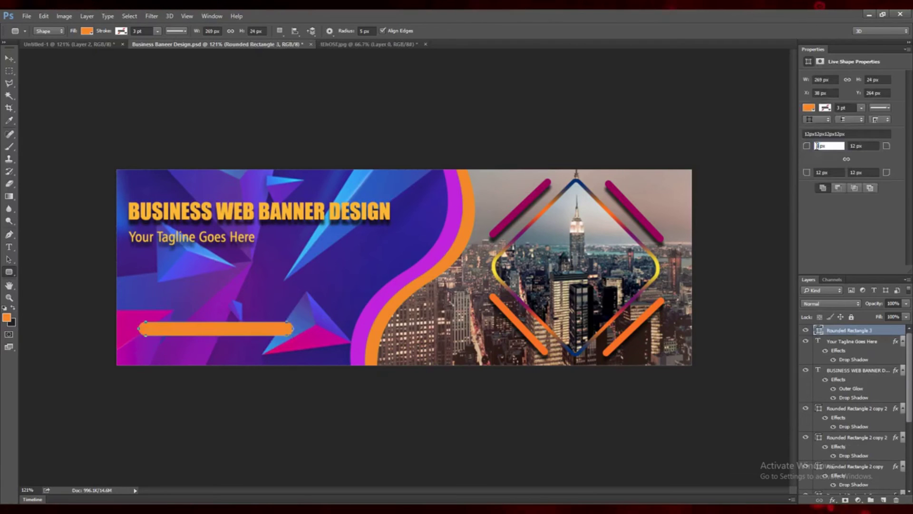
- Set all four corner radii of the bar to 8 px and move it slightly up and left to align with the tagline
{"action": "left_click", "coordinate": [862, 145]}
{"action": "left_click", "coordinate": [821, 172]}
{"action": "type", "text": "8"}
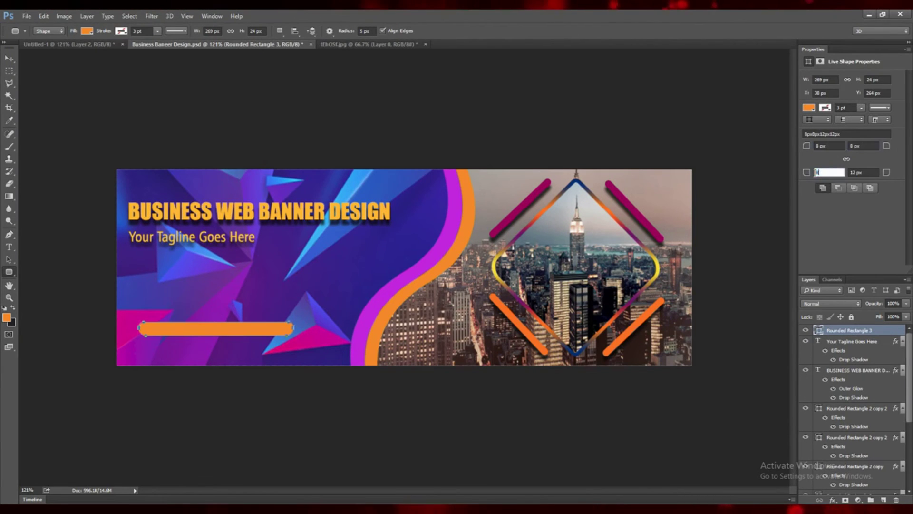
{"action": "key", "text": "Tab"}
{"action": "type", "text": "8"}
{"action": "left_click", "coordinate": [9, 58]}
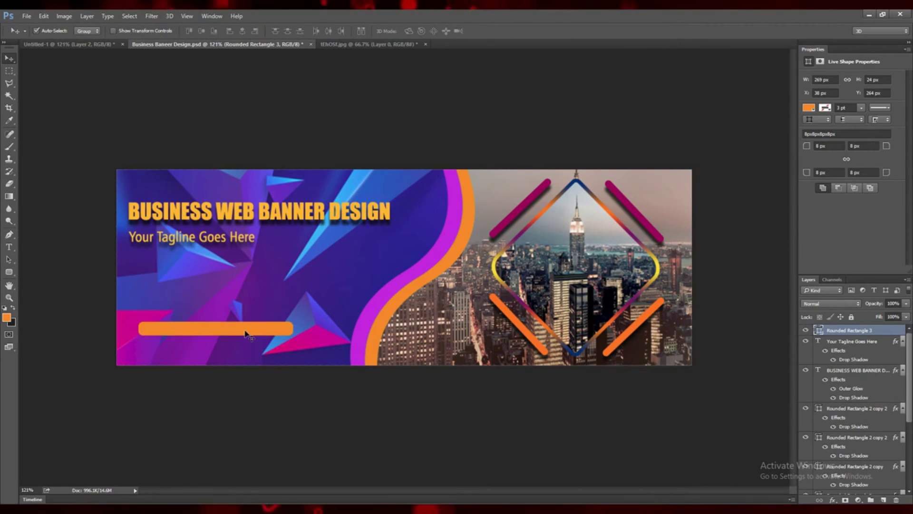
{"action": "left_click_drag", "start_coordinate": [245, 326], "coordinate": [237, 334]}
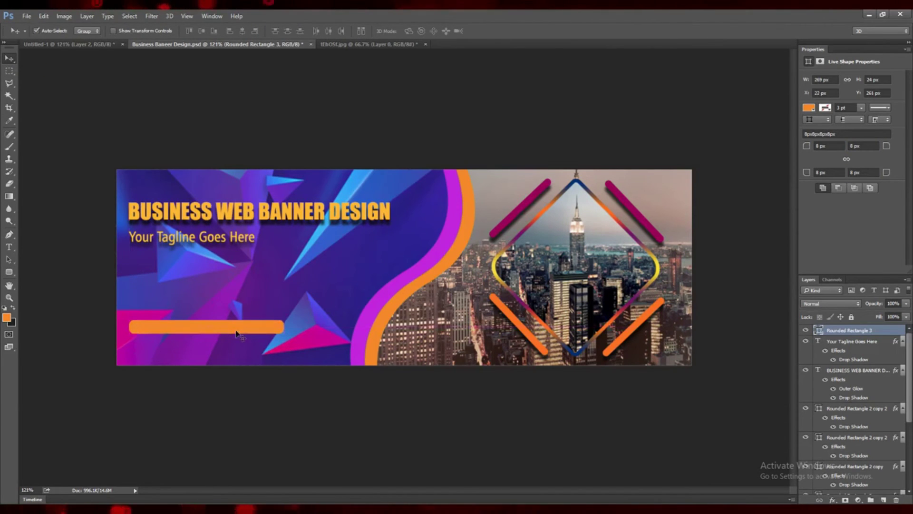
- Try several swatches for the bar's fill, settle on Pure Magenta, and save the banner
{"action": "left_click", "coordinate": [808, 110]}
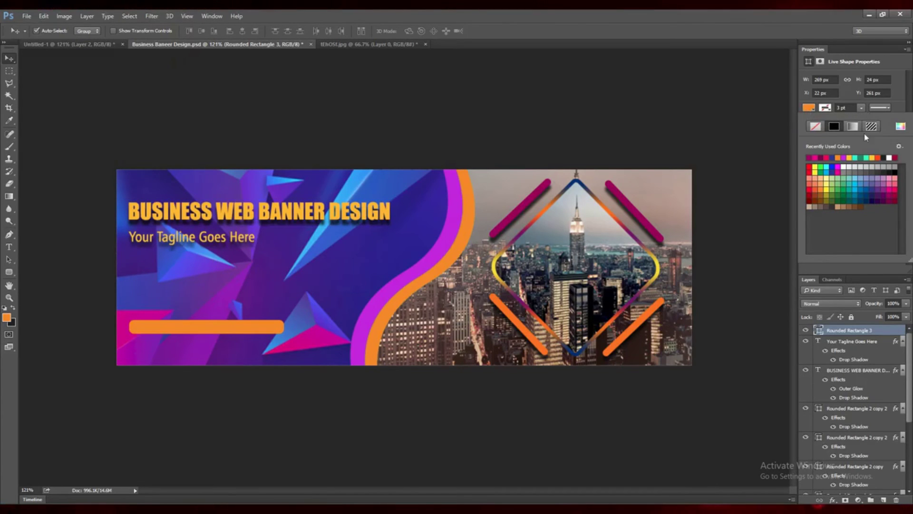
{"action": "left_click", "coordinate": [816, 158]}
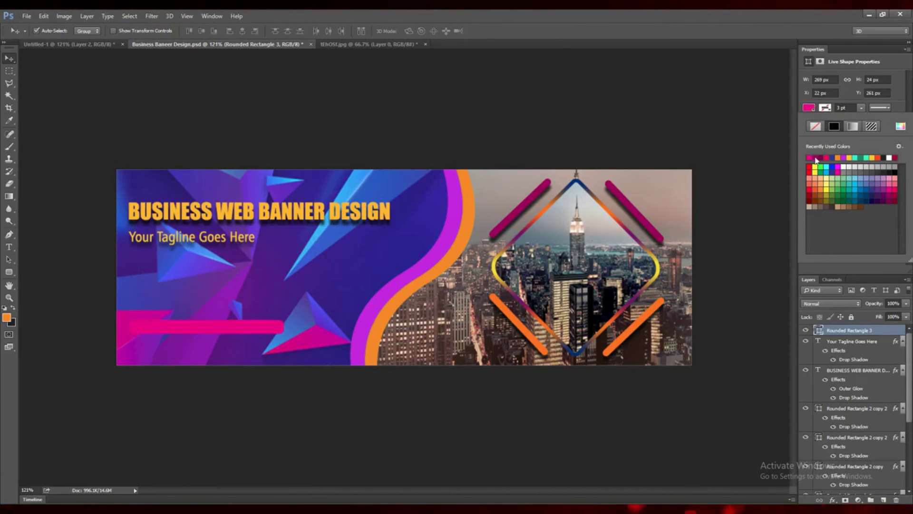
{"action": "left_click", "coordinate": [890, 185]}
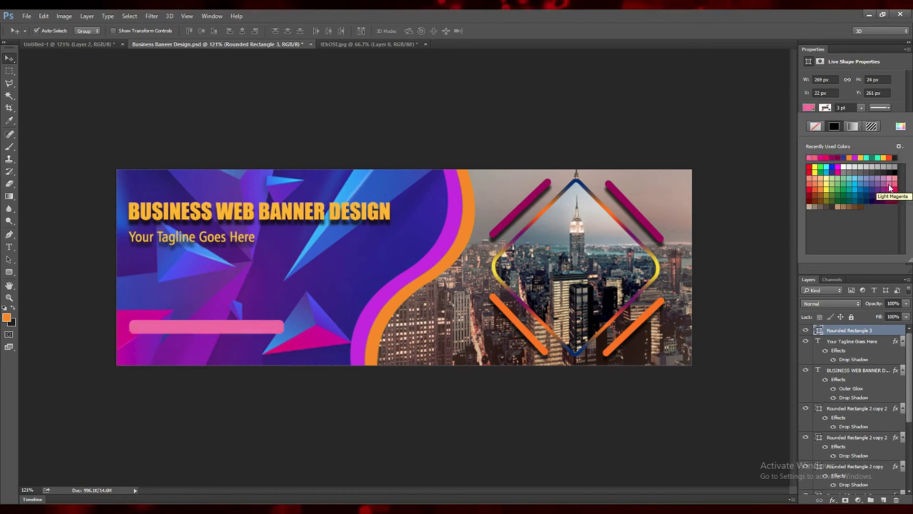
{"action": "left_click", "coordinate": [890, 157]}
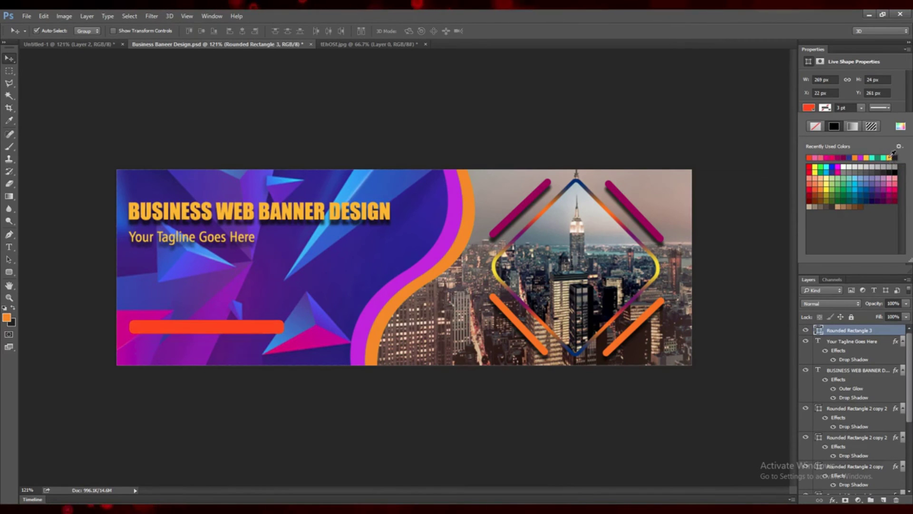
{"action": "left_click", "coordinate": [834, 158]}
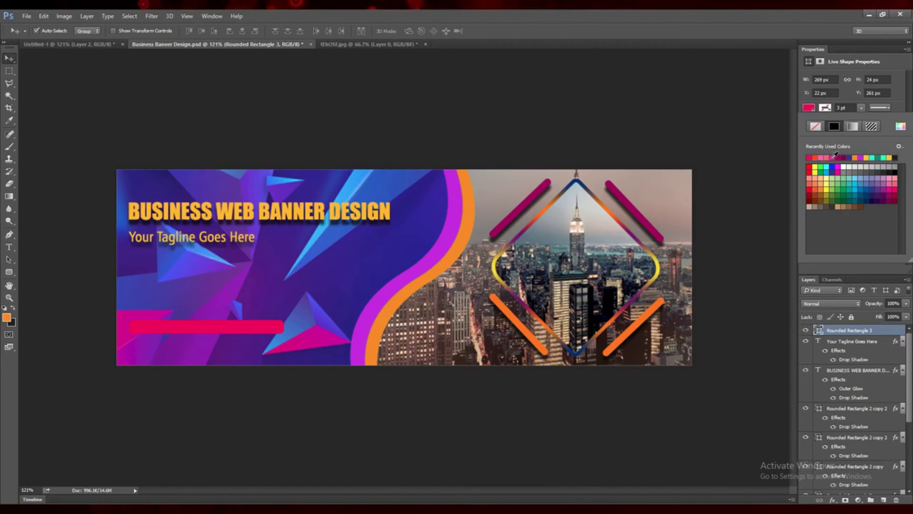
{"action": "left_click", "coordinate": [894, 186]}
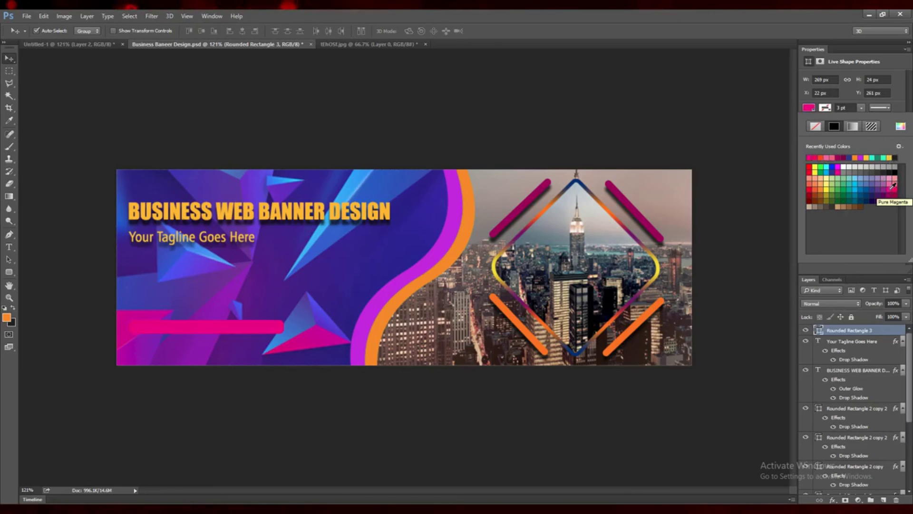
{"action": "left_click", "coordinate": [791, 160]}
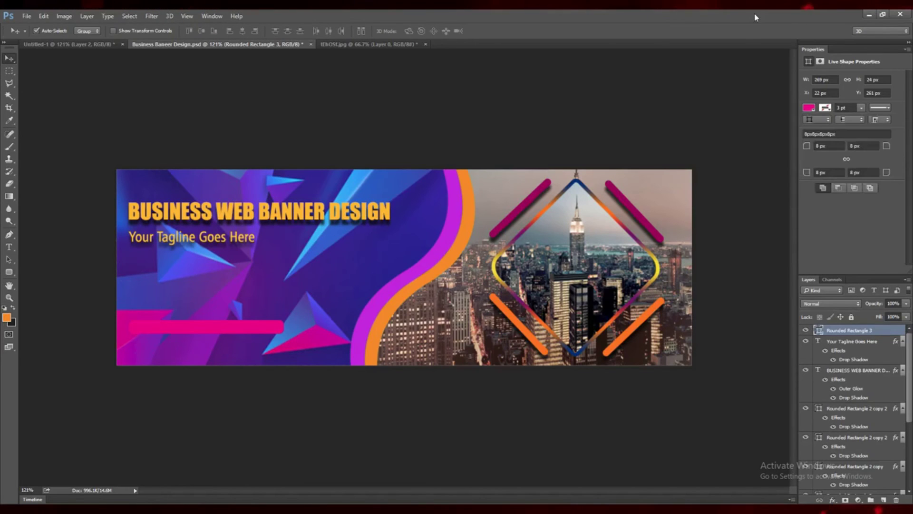
{"action": "key", "text": "ctrl+s"}
- Apply a Drop Shadow layer style to the magenta bar with a distance of 5 px and a spread of 5%
{"action": "right_click", "coordinate": [847, 330]}
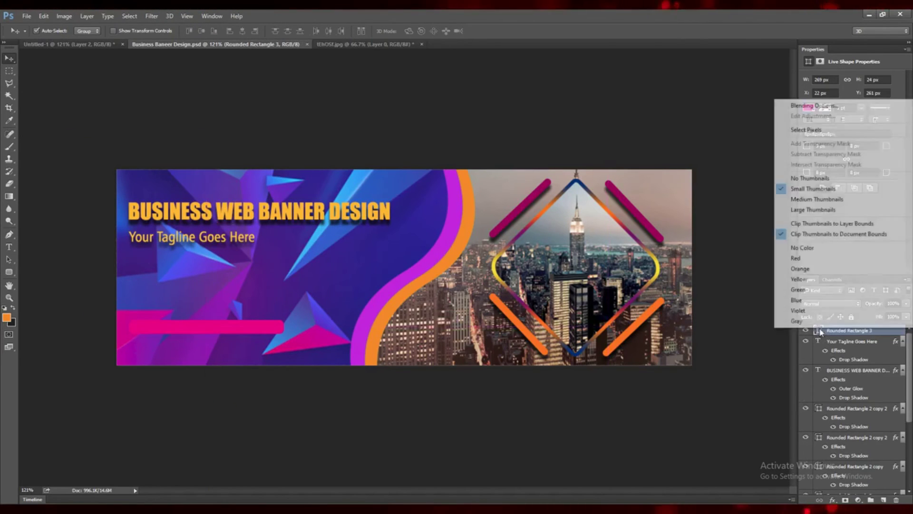
{"action": "left_click", "coordinate": [792, 106]}
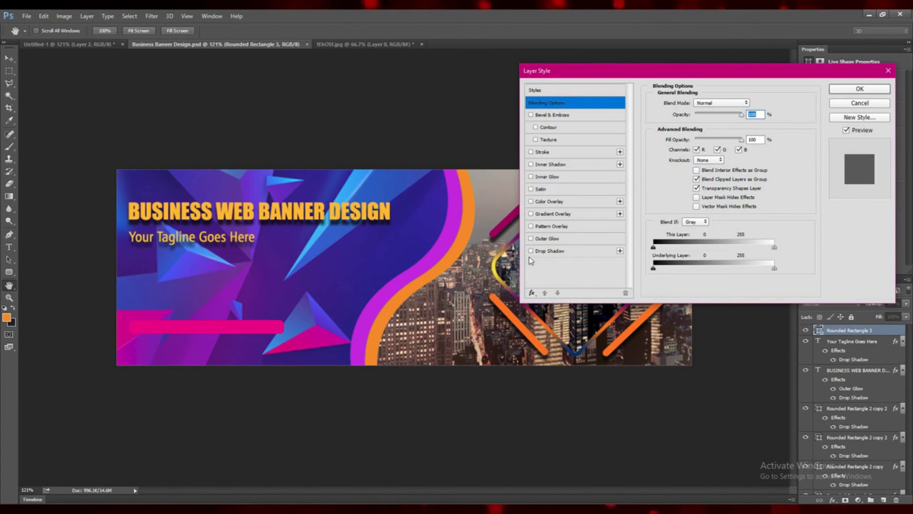
{"action": "left_click", "coordinate": [531, 250]}
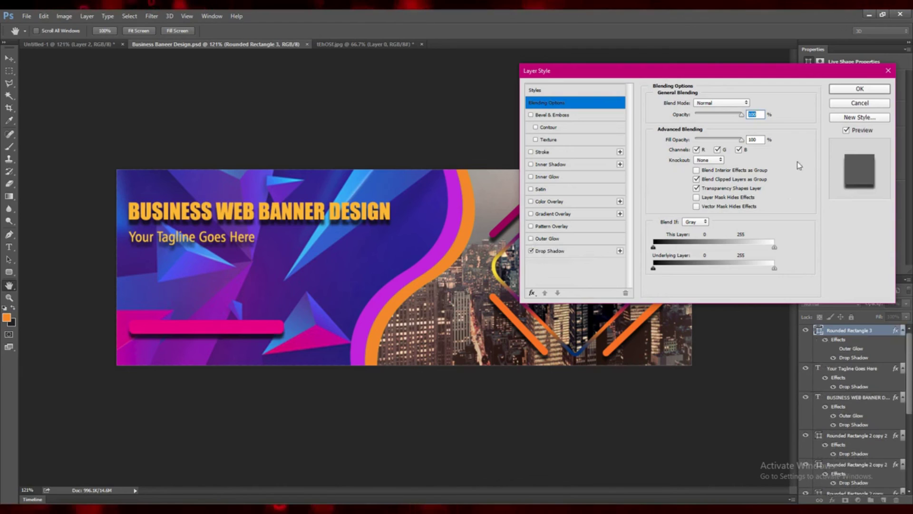
{"action": "left_click", "coordinate": [548, 251]}
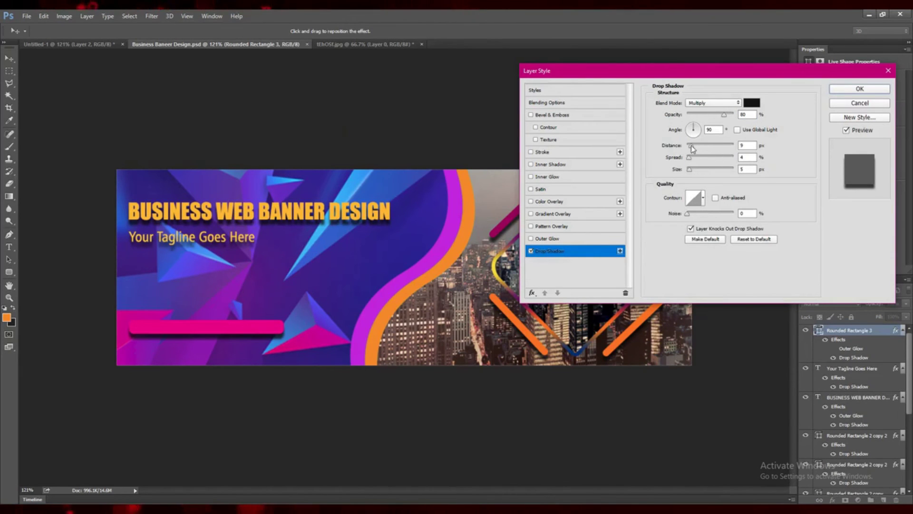
{"action": "left_click_drag", "start_coordinate": [692, 146], "coordinate": [690, 146]}
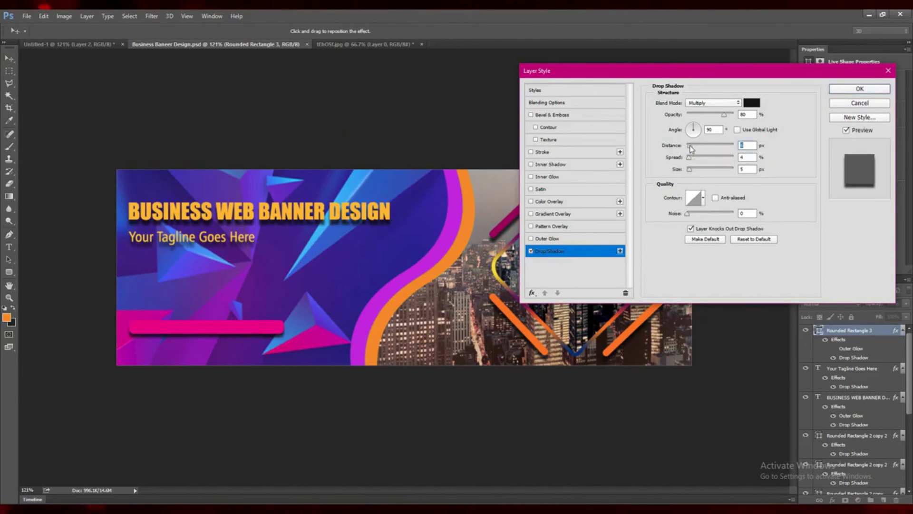
{"action": "type", "text": "5"}
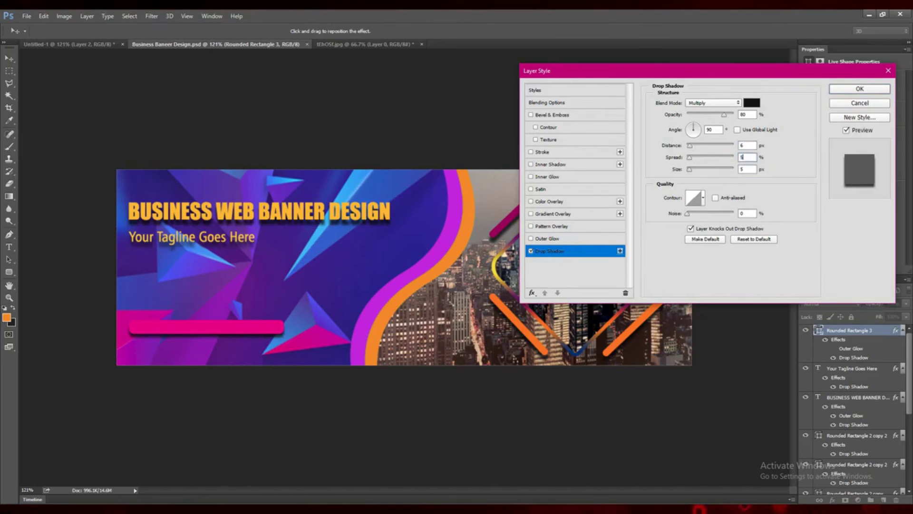
{"action": "key", "text": "shift+Tab"}
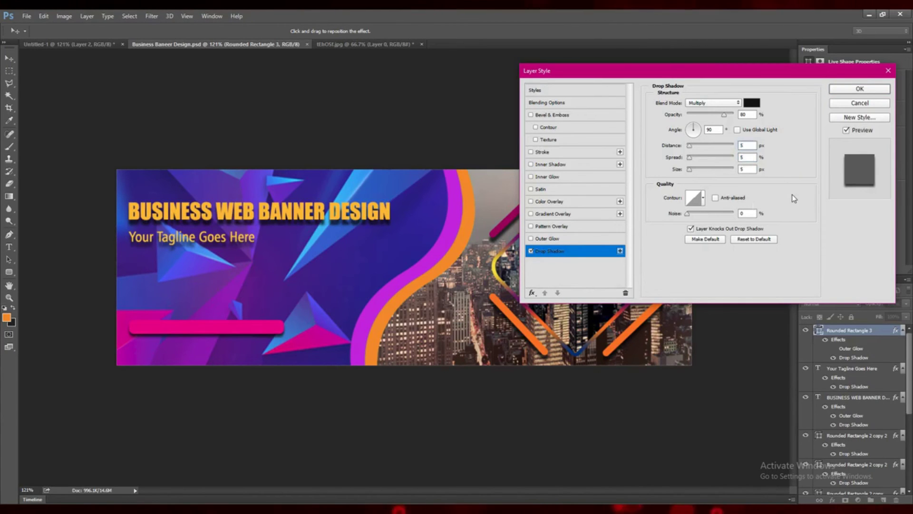
{"action": "left_click", "coordinate": [841, 90]}
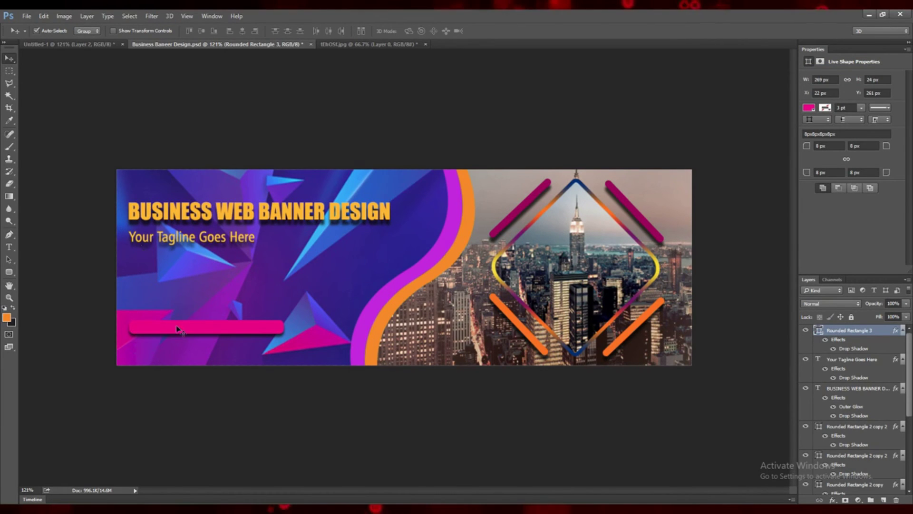
{"action": "left_click", "coordinate": [884, 500]}
{"action": "left_click", "coordinate": [9, 247]}
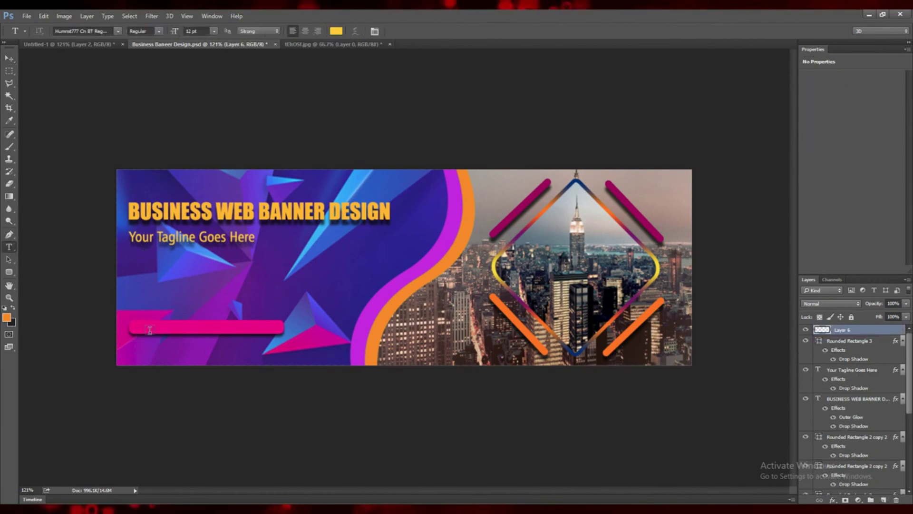
{"action": "left_click", "coordinate": [149, 324]}
{"action": "type", "text": "www."}
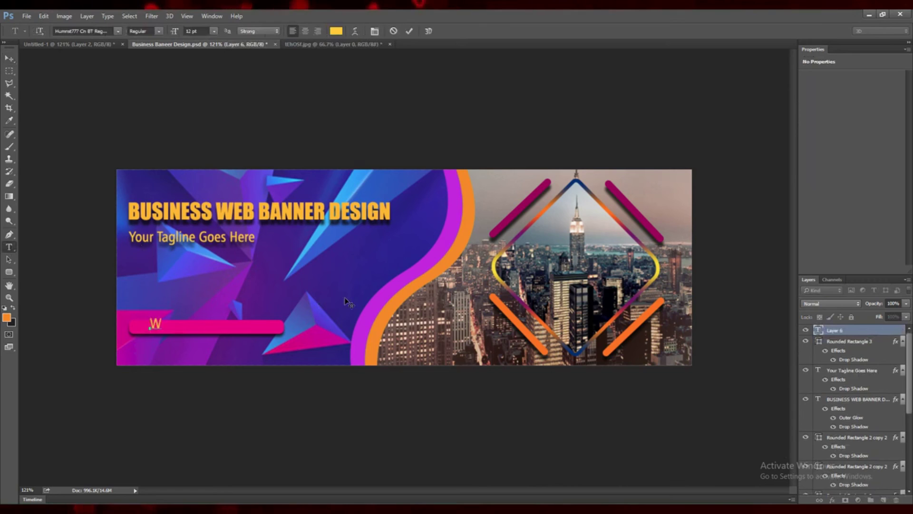
{"action": "type", "text": "companywebsi"}
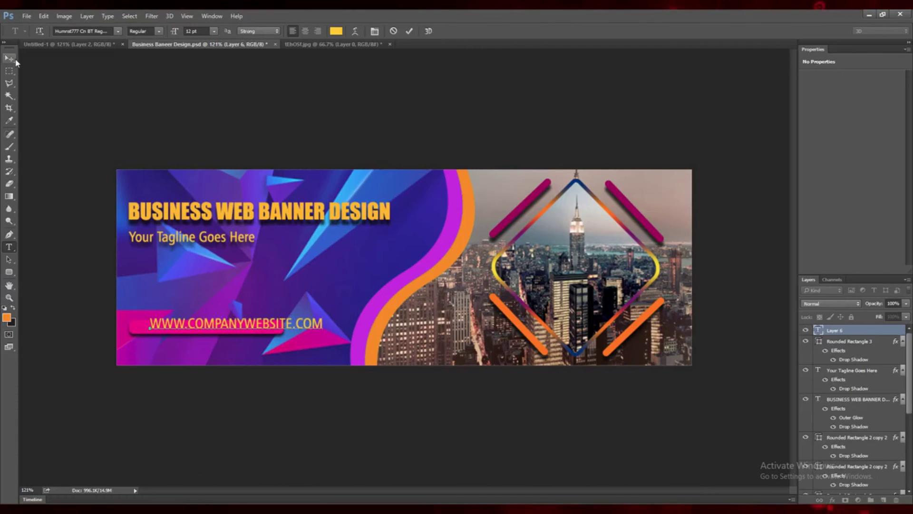
{"action": "left_click_drag", "start_coordinate": [150, 324], "coordinate": [324, 325]}
{"action": "left_click", "coordinate": [336, 31]}
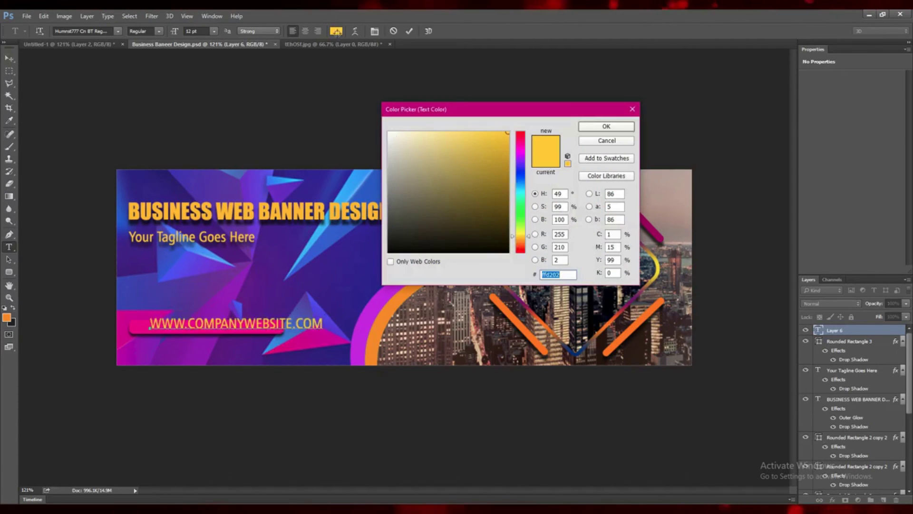
{"action": "type", "text": "ffffff"}
{"action": "left_click", "coordinate": [600, 126]}
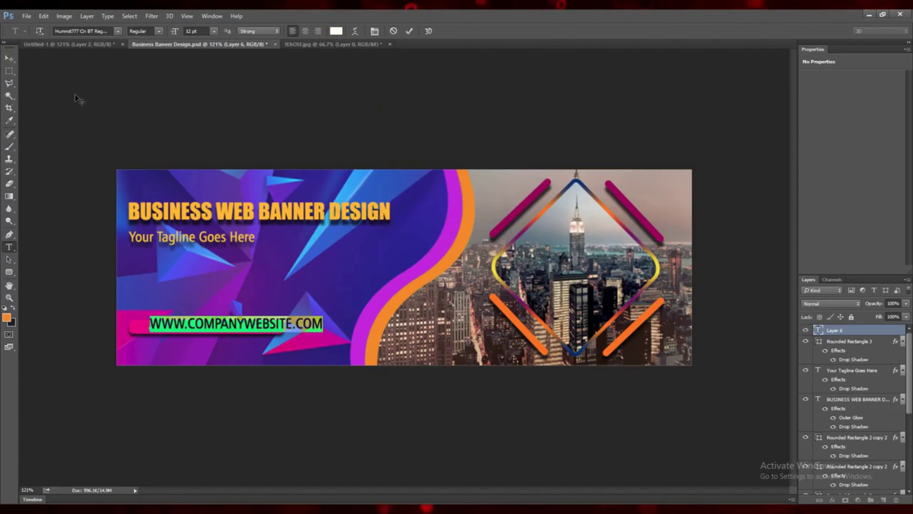
- Reduce the website address text to 7 pt so it fits inside the magenta bar
{"action": "left_click", "coordinate": [214, 31]}
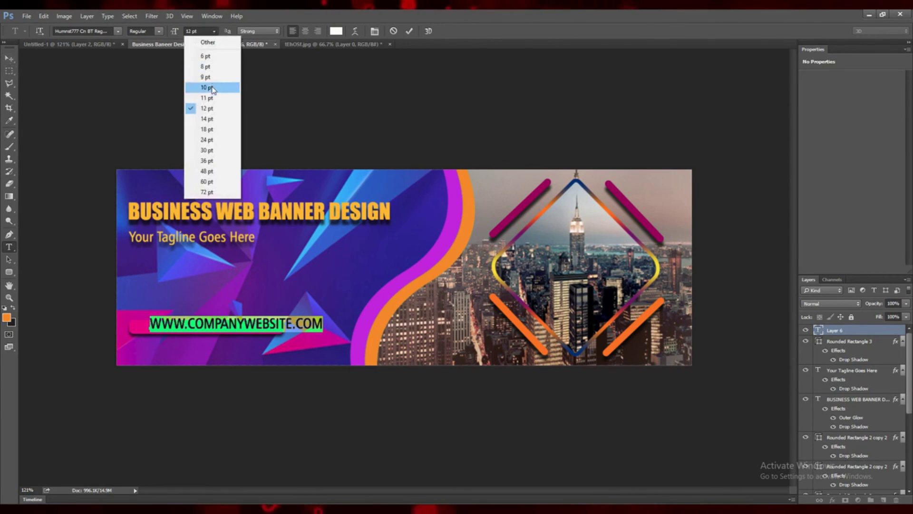
{"action": "left_click", "coordinate": [206, 87]}
{"action": "left_click", "coordinate": [212, 32]}
{"action": "left_click", "coordinate": [207, 66]}
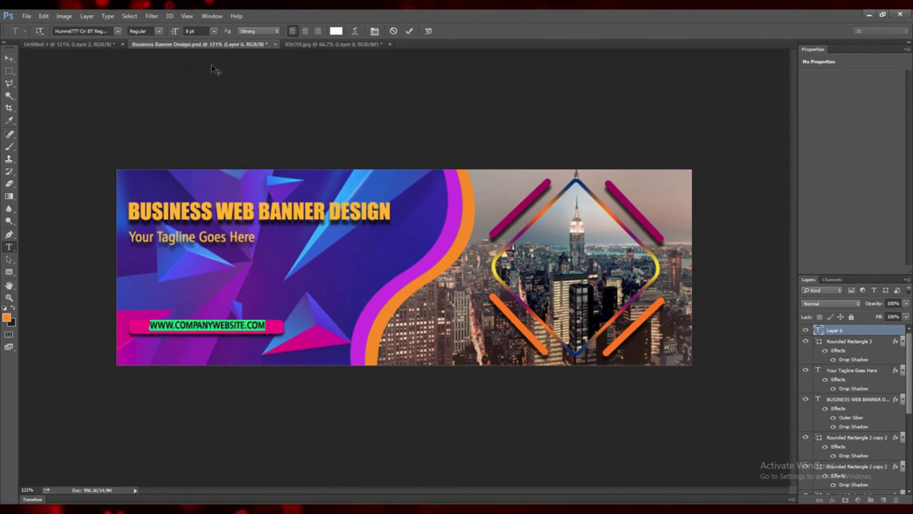
{"action": "left_click", "coordinate": [186, 31]}
{"action": "key", "text": "Down"}
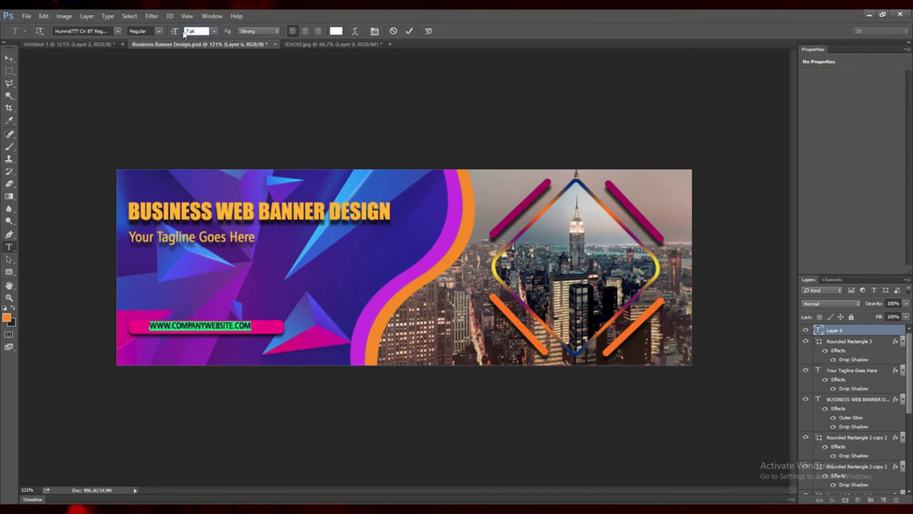
{"action": "left_click", "coordinate": [410, 32]}
- Nudge the website address slightly down and right to center it vertically in the magenta bar
{"action": "left_click", "coordinate": [9, 58]}
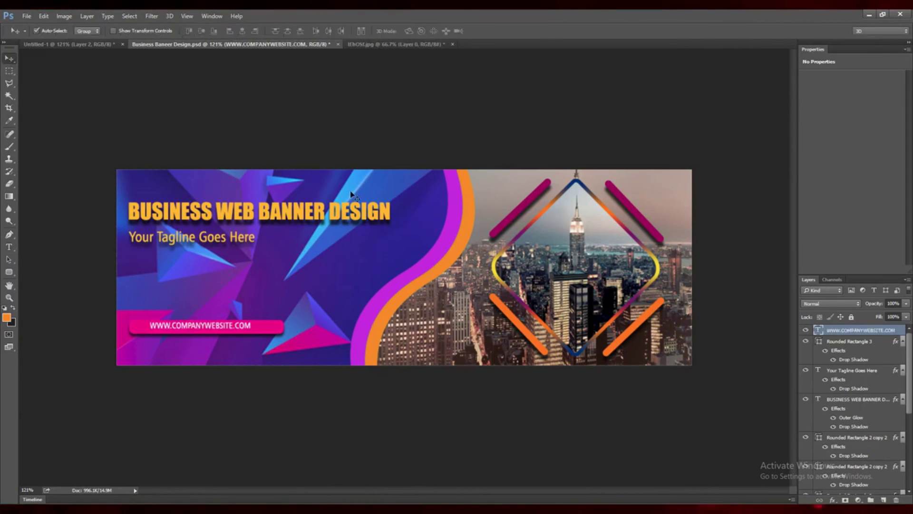
{"action": "key", "text": "Down"}
{"action": "key", "text": "Down"}
{"action": "key", "text": "Down"}
{"action": "key", "text": "Right"}
{"action": "key", "text": "Right"}
{"action": "key", "text": "Right"}
{"action": "key", "text": "Right"}
{"action": "key", "text": "Right"}
{"action": "key", "text": "Right"}
{"action": "key", "text": "Right"}
{"action": "key", "text": "Right"}
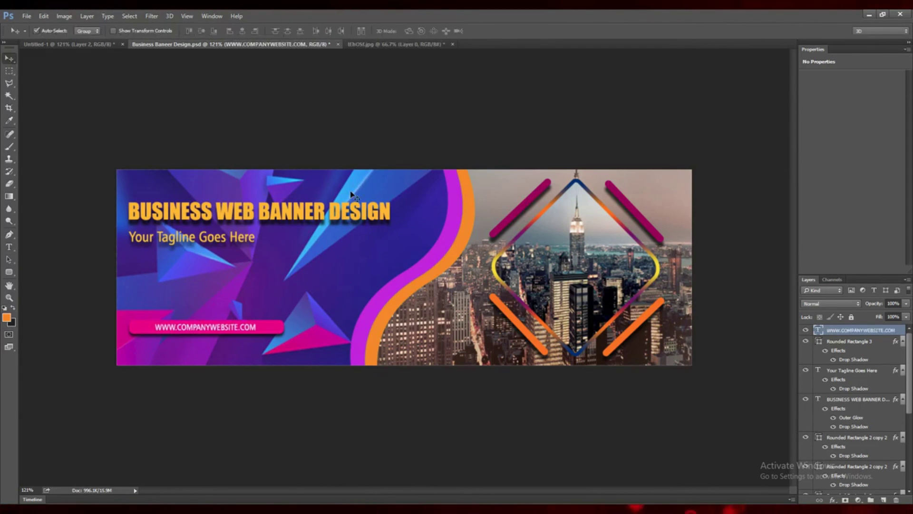
{"action": "key", "text": "Up"}
{"action": "key", "text": "Down"}
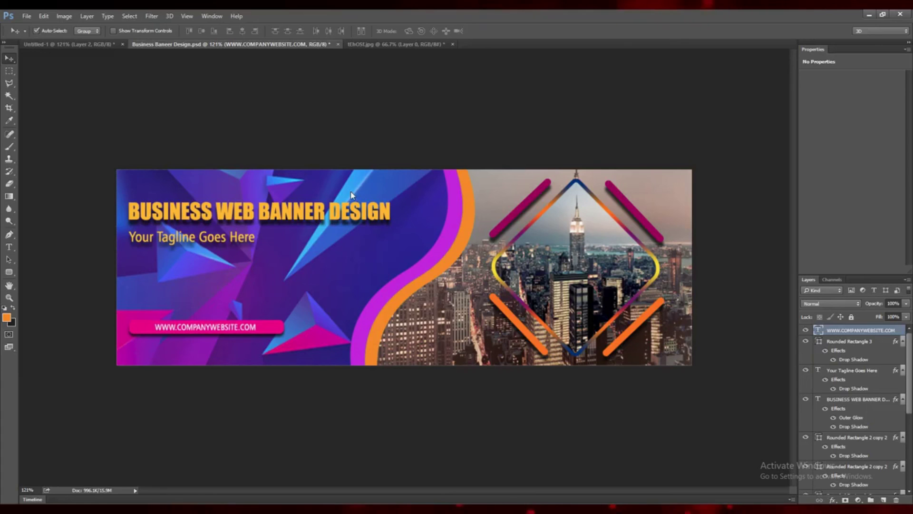
{"action": "key", "text": "Up"}
{"action": "key", "text": "Left"}
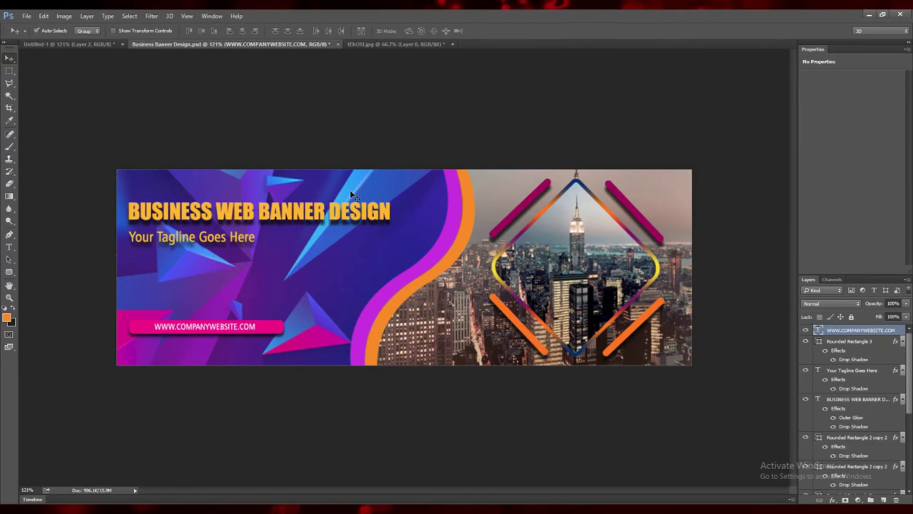
{"action": "key", "text": "Down"}
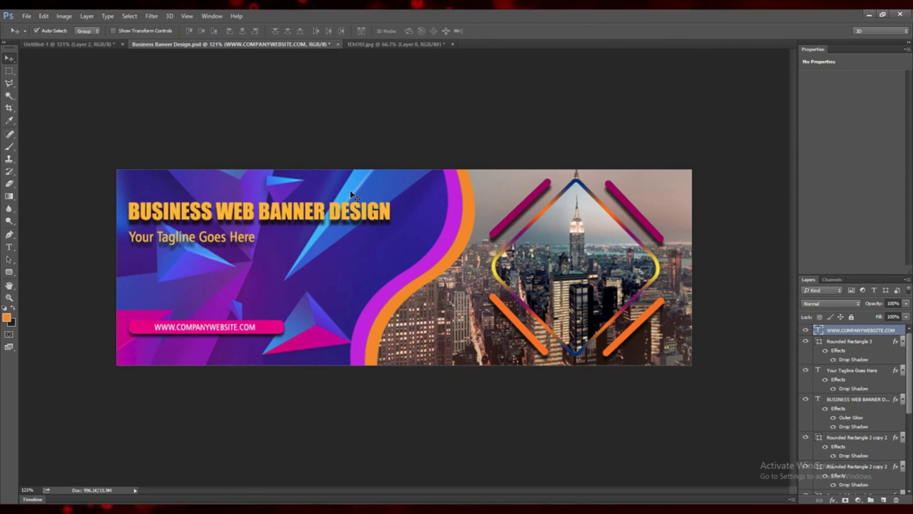
{"action": "key", "text": "Up"}
- Try a 6 pt size for the website address text and undo it
{"action": "double_click", "coordinate": [828, 332]}
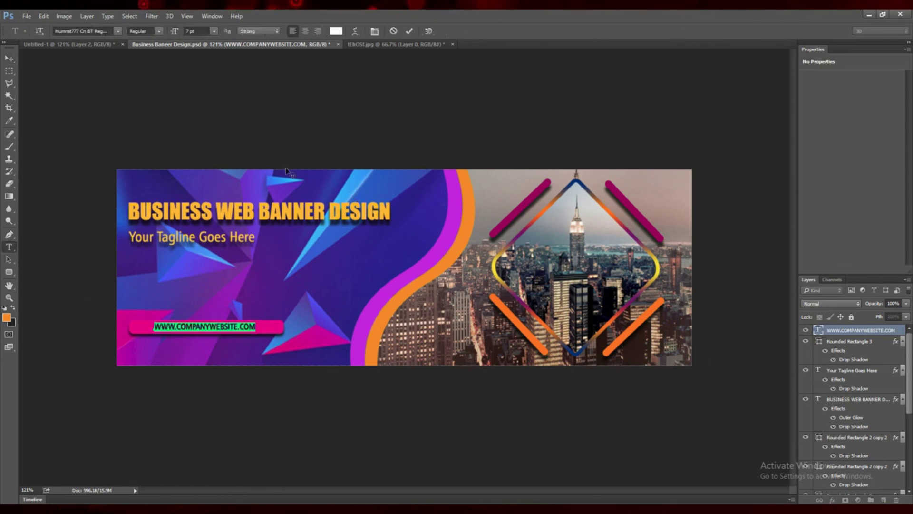
{"action": "left_click", "coordinate": [214, 31]}
{"action": "left_click", "coordinate": [209, 51]}
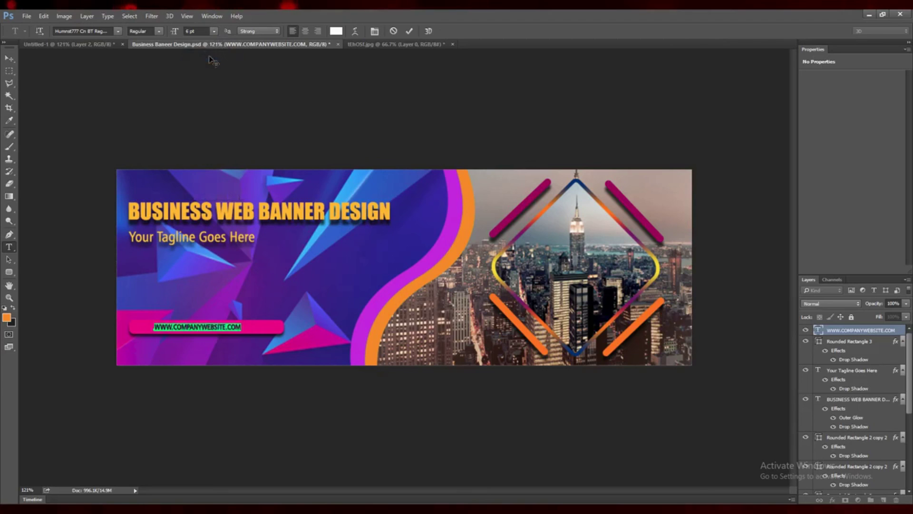
{"action": "left_click", "coordinate": [410, 31]}
{"action": "key", "text": "v"}
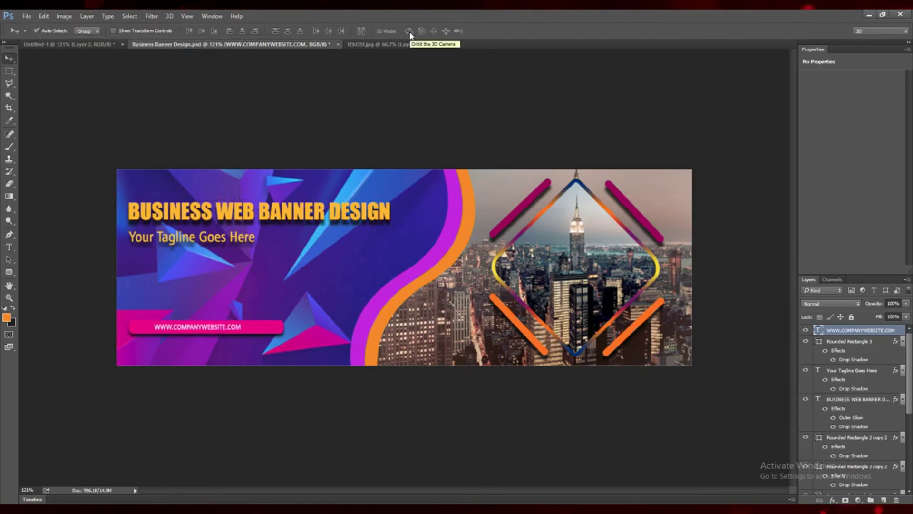
{"action": "key", "text": "ctrl"}
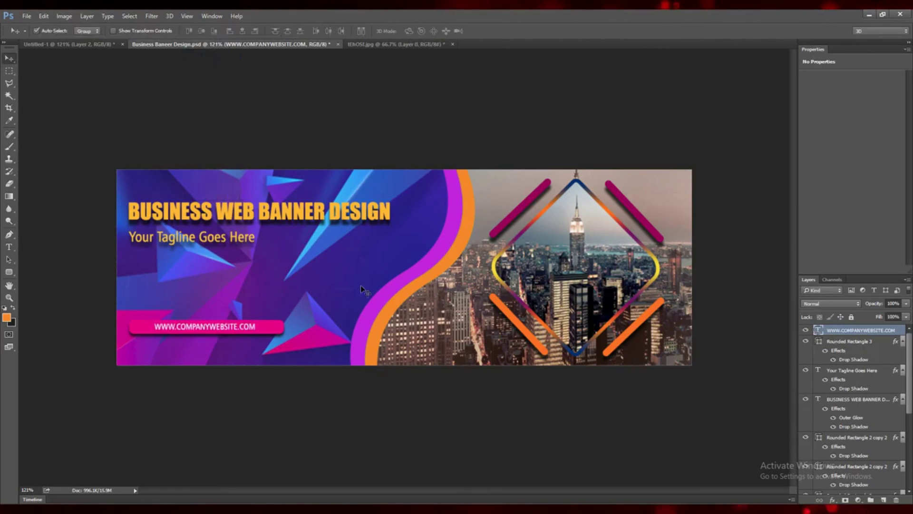
- Fine-tune the website address's horizontal position in the magenta bar and save the banner
{"action": "key", "text": "Left"}
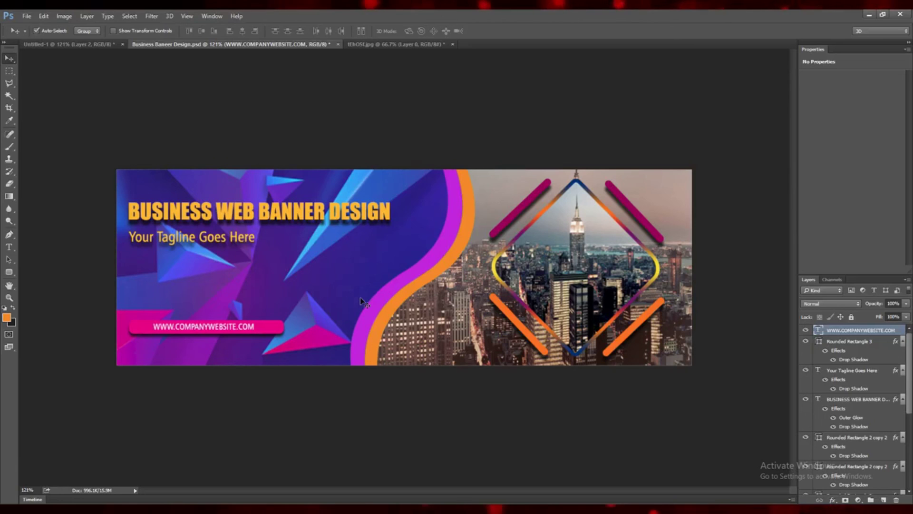
{"action": "key", "text": "Right"}
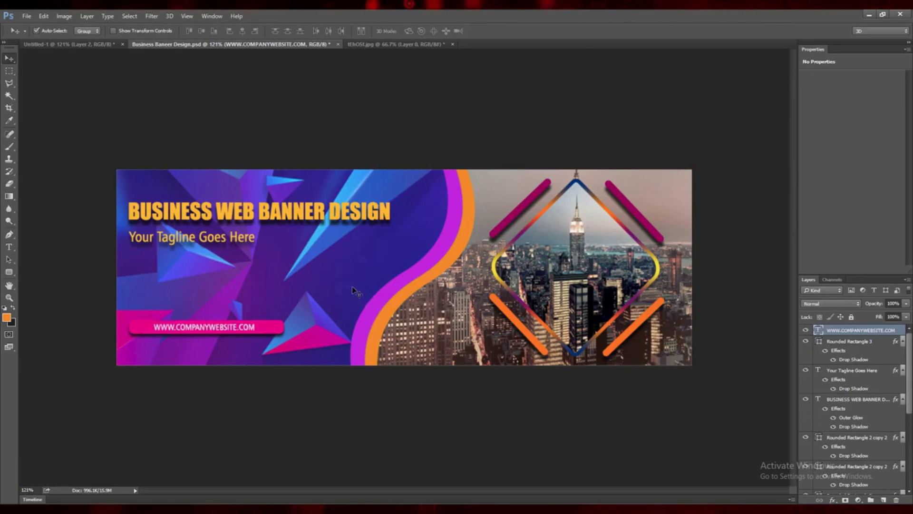
{"action": "key", "text": "ctrl+s"}
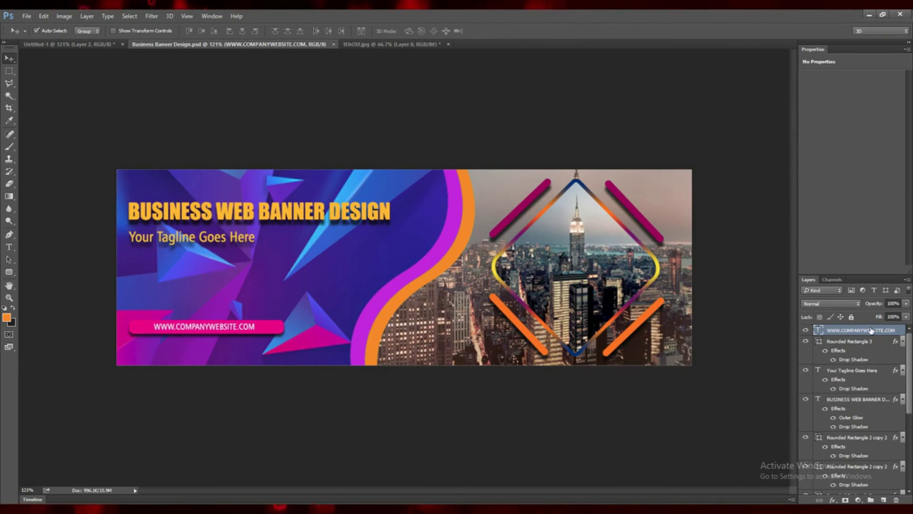
- Copy the standard Lorem Ipsum passage through "pariatur." from lipsum.com in the browser and add it as paragraph text below the tagline on a new layer
{"action": "key", "text": "ctrl+shift+alt+n"}
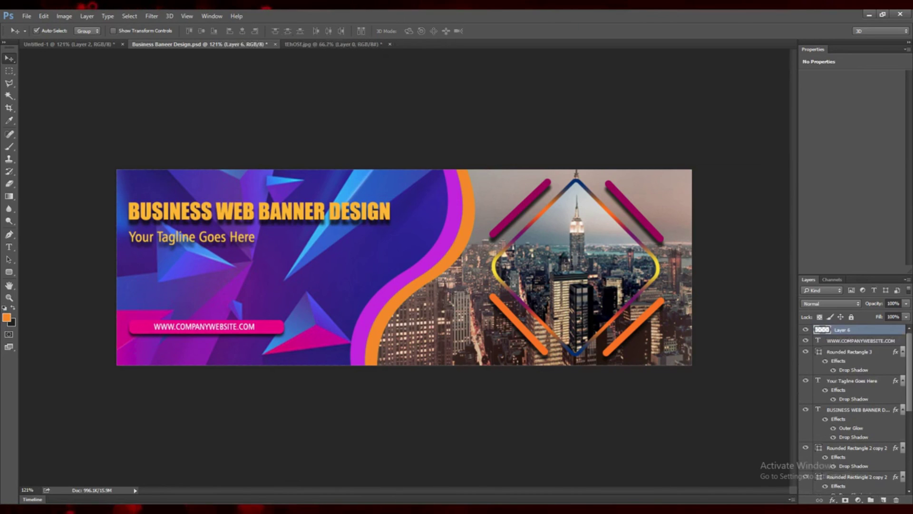
{"action": "left_click", "coordinate": [81, 508]}
{"action": "left_click_drag", "start_coordinate": [241, 194], "coordinate": [379, 215]}
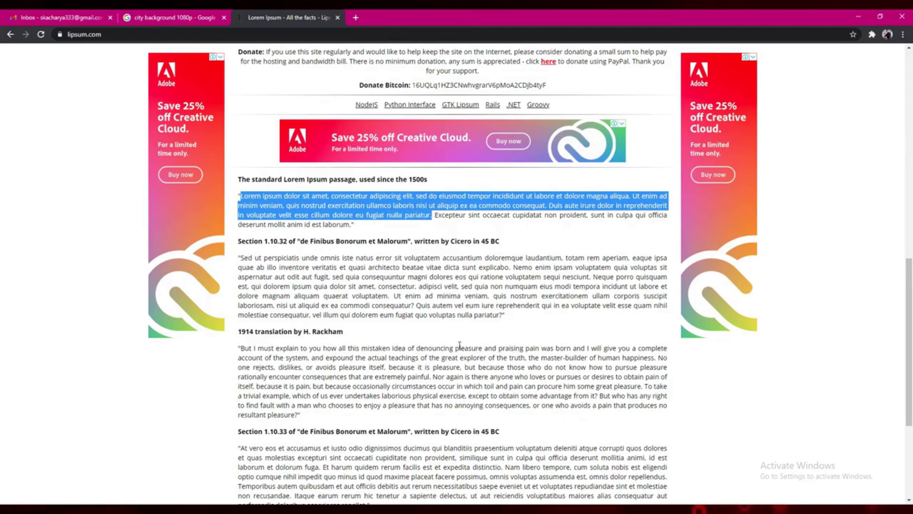
{"action": "key", "text": "alt+Tab"}
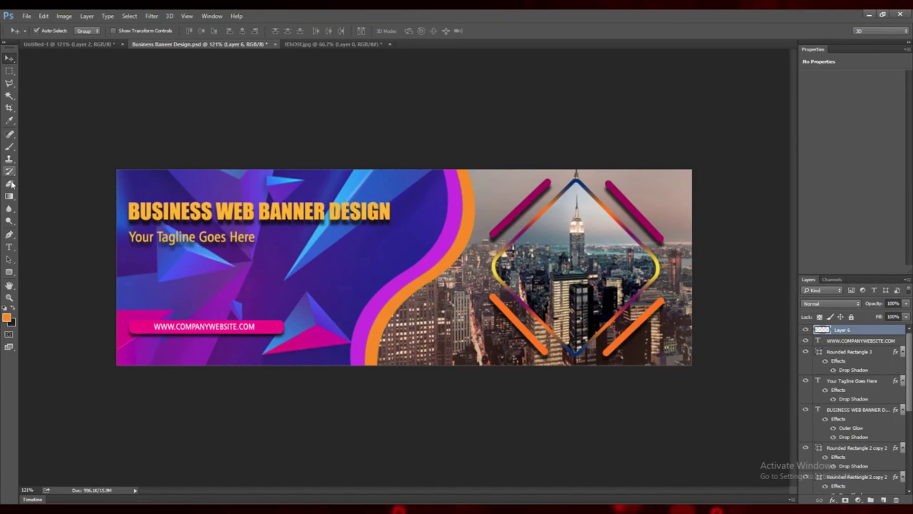
{"action": "left_click", "coordinate": [9, 247]}
{"action": "left_click_drag", "start_coordinate": [133, 256], "coordinate": [353, 313]}
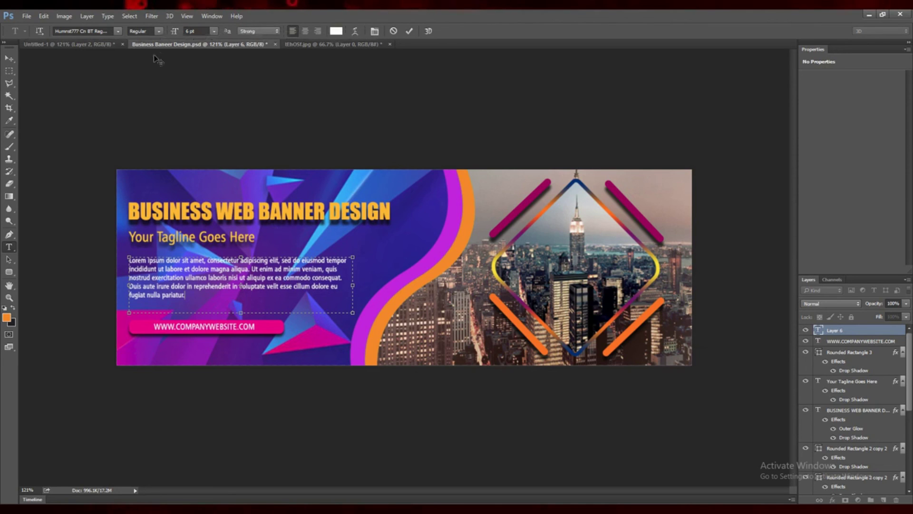
- Change the Lorem Ipsum paragraph's font to Verdana Italic
{"action": "left_click_drag", "start_coordinate": [191, 297], "coordinate": [132, 259]}
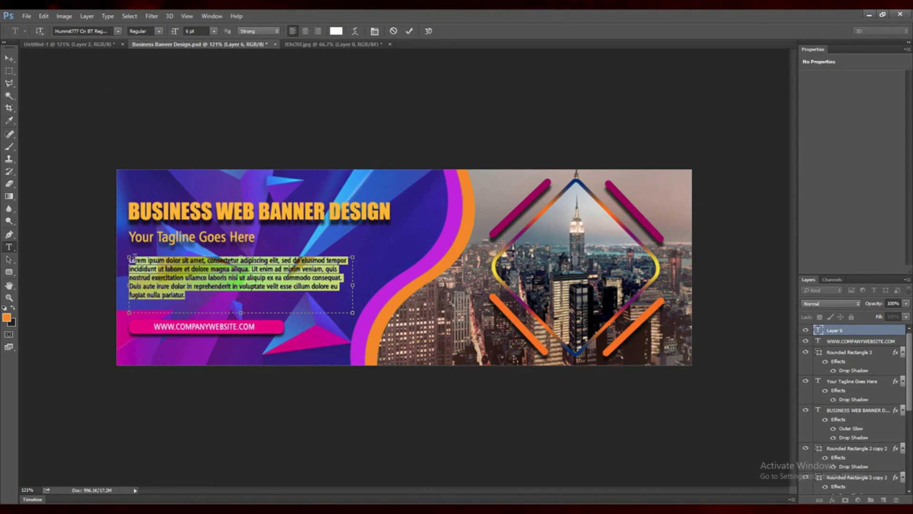
{"action": "left_click", "coordinate": [118, 31]}
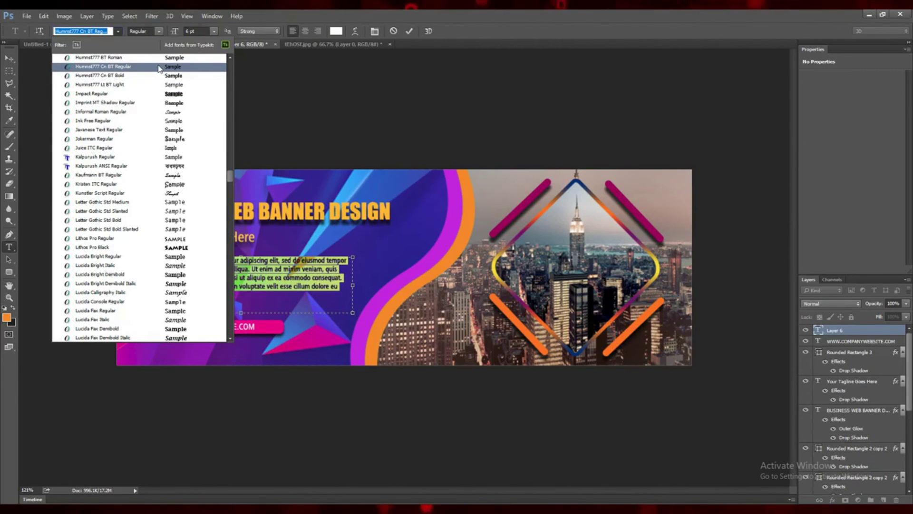
{"action": "scroll", "coordinate": [228, 266], "scroll_direction": "down", "scroll_amount": 20}
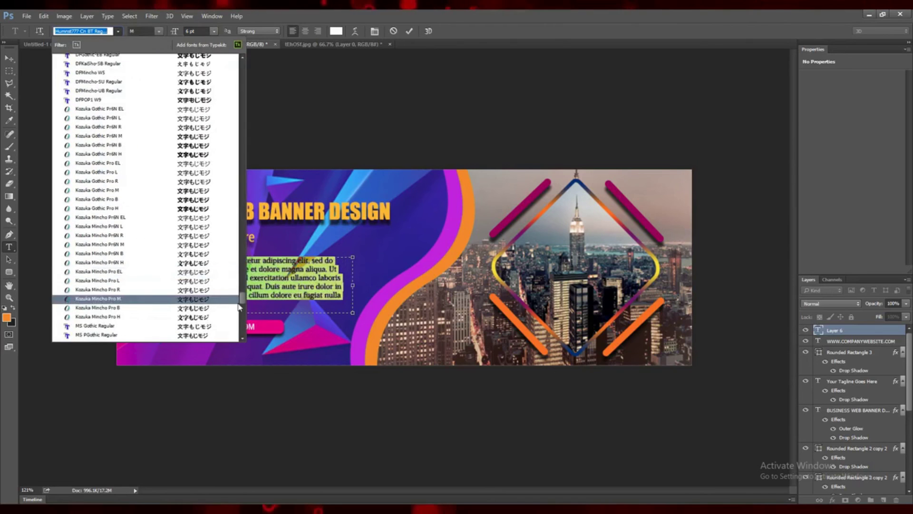
{"action": "scroll", "coordinate": [239, 305], "scroll_direction": "down", "scroll_amount": 5}
{"action": "scroll", "coordinate": [239, 297], "scroll_direction": "up", "scroll_amount": 10}
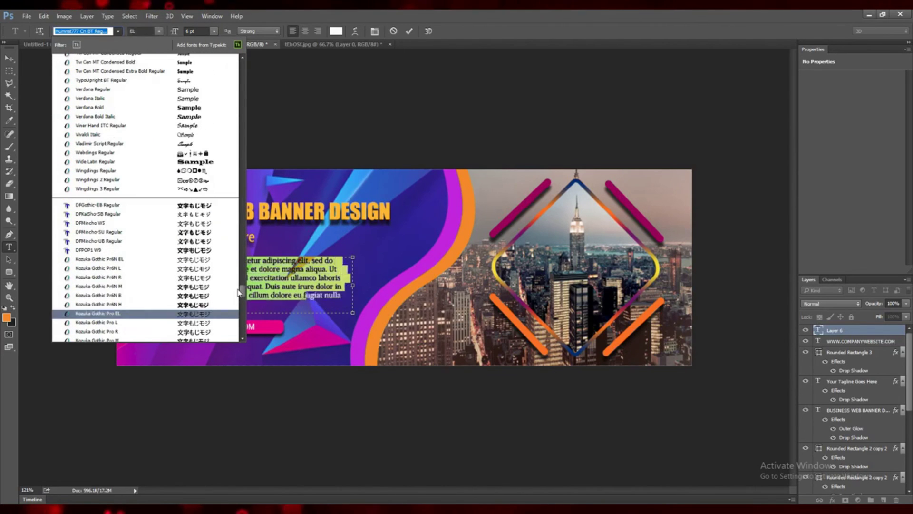
{"action": "left_click", "coordinate": [97, 100]}
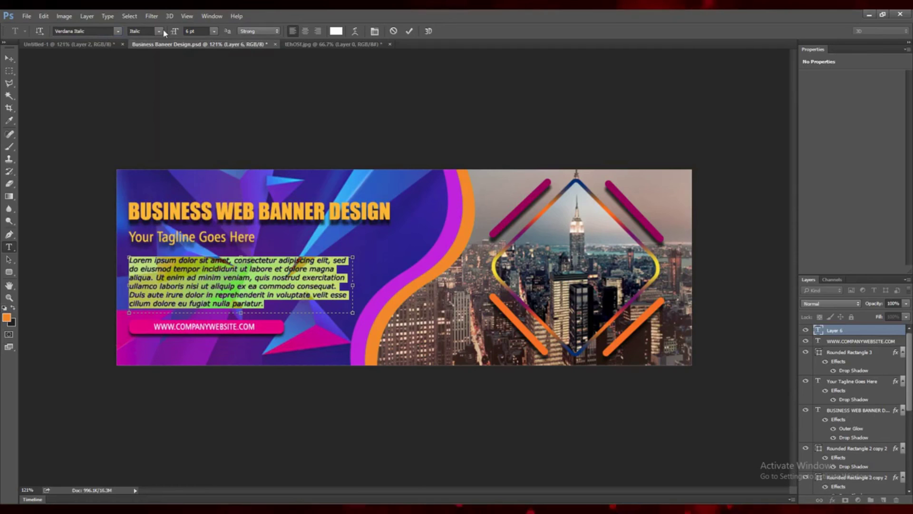
{"action": "left_click", "coordinate": [409, 30]}
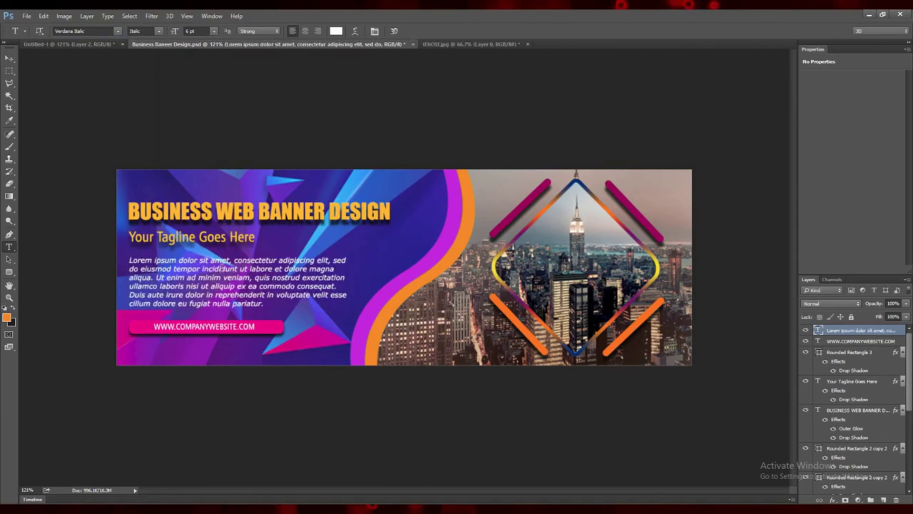
- Set the Lorem Ipsum paragraph's size to 5 pt and move it slightly up toward the tagline
{"action": "left_click_drag", "start_coordinate": [130, 260], "coordinate": [264, 305]}
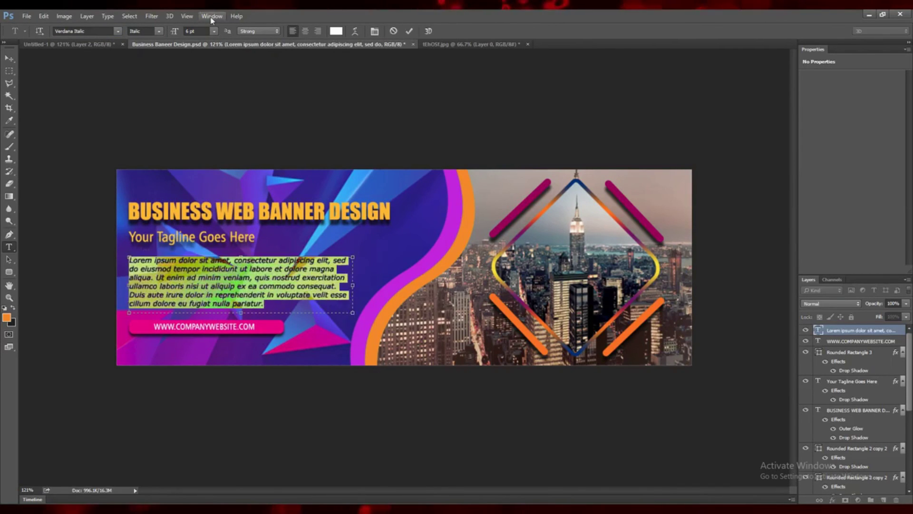
{"action": "left_click", "coordinate": [185, 31]}
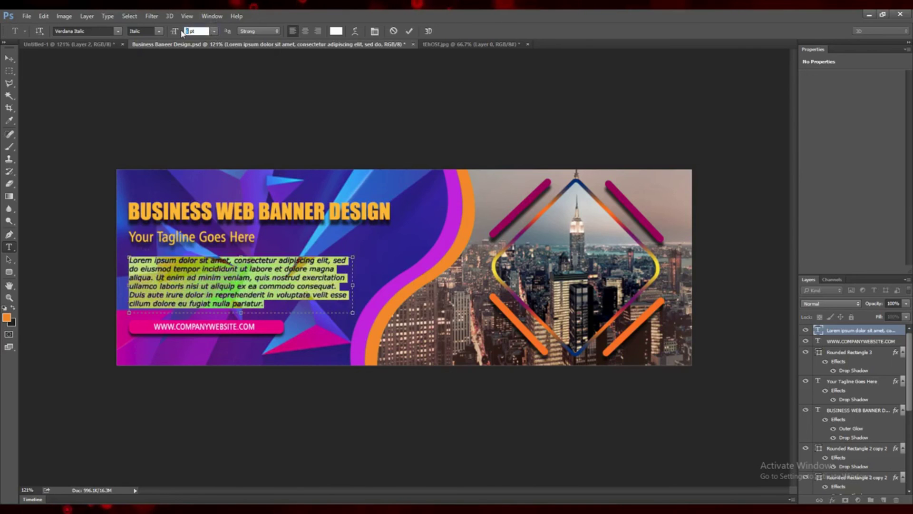
{"action": "type", "text": "5"}
{"action": "key", "text": "Return"}
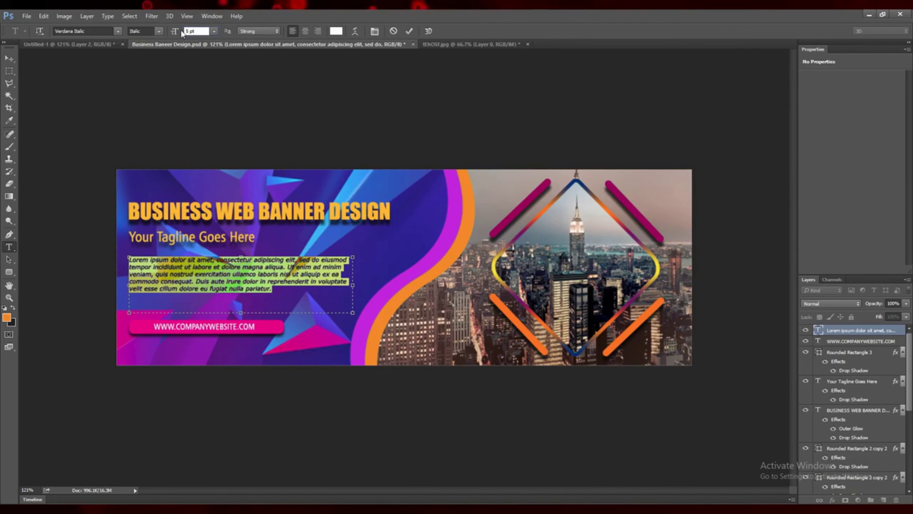
{"action": "left_click", "coordinate": [409, 31]}
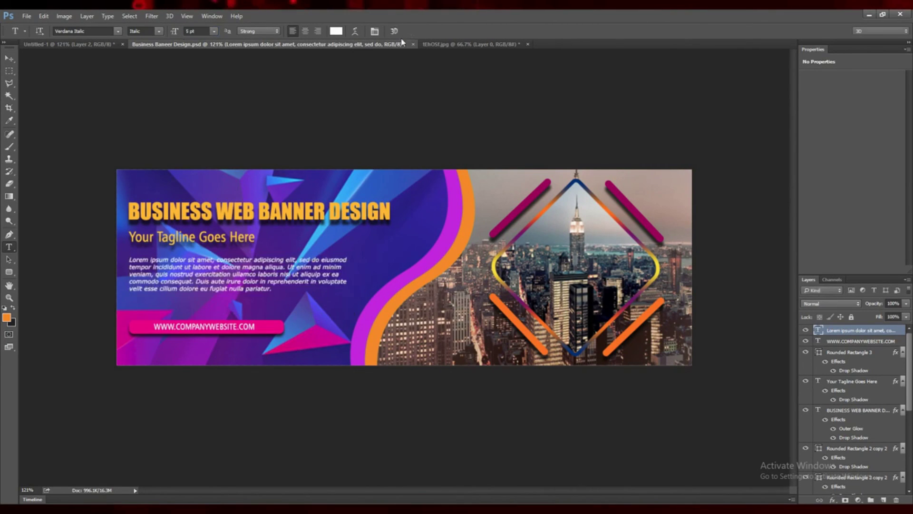
{"action": "left_click", "coordinate": [10, 60]}
{"action": "left_click_drag", "start_coordinate": [176, 261], "coordinate": [176, 259]}
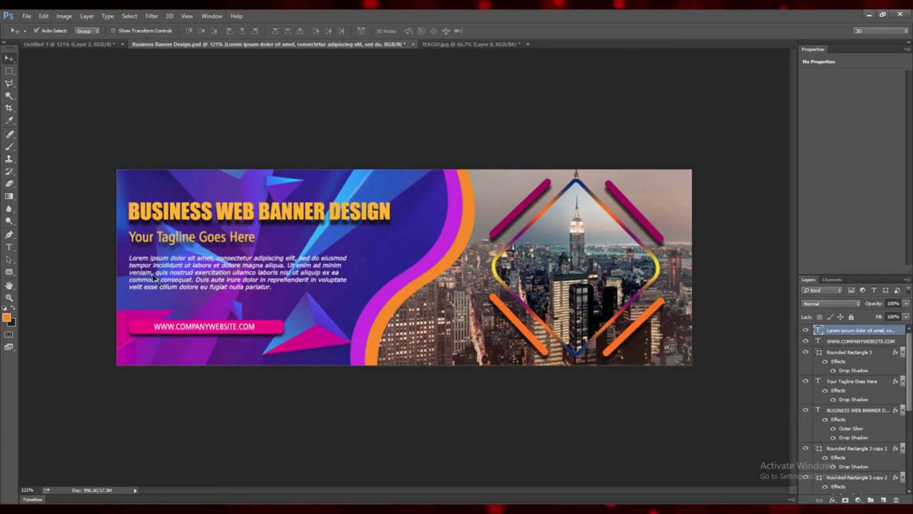
- Move the magenta bar and its website address together up beneath the paragraph, with the bar at X 20 px, Y 234 px
{"action": "left_click", "coordinate": [145, 329]}
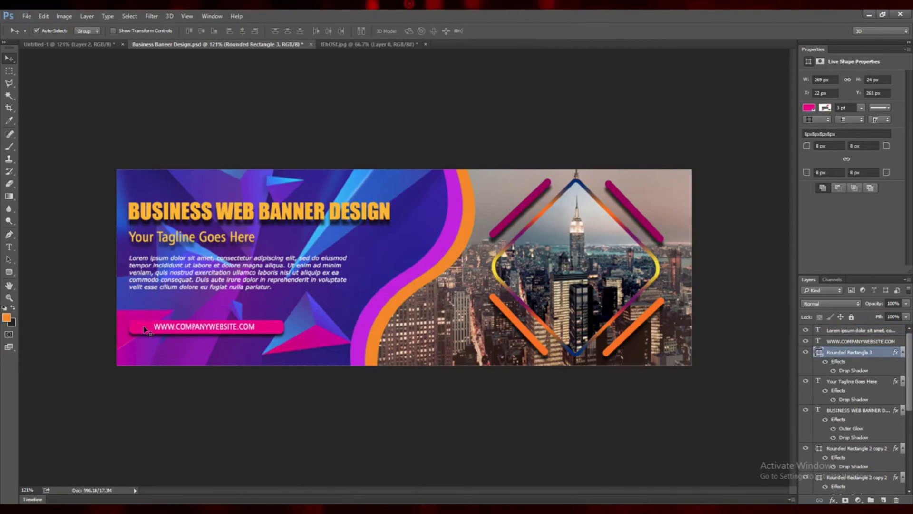
{"action": "left_click", "coordinate": [186, 328], "text": "shift"}
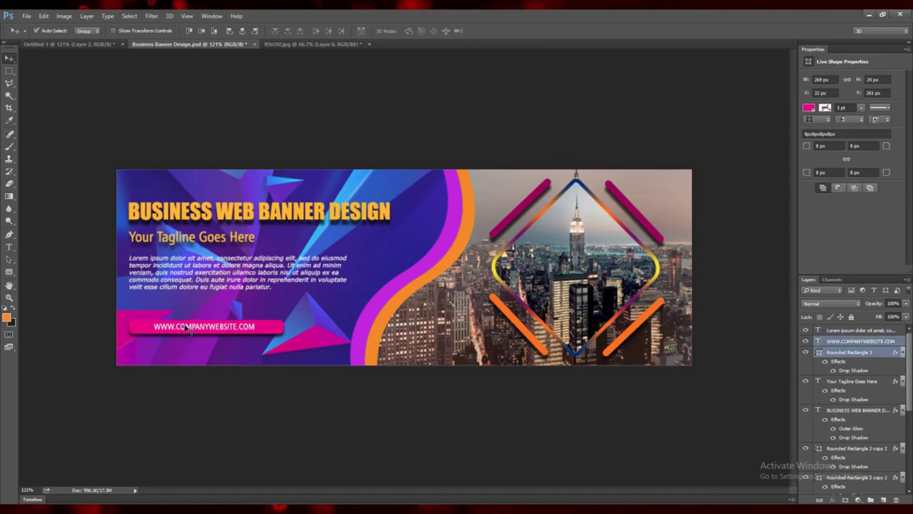
{"action": "left_click_drag", "start_coordinate": [186, 327], "coordinate": [267, 314]}
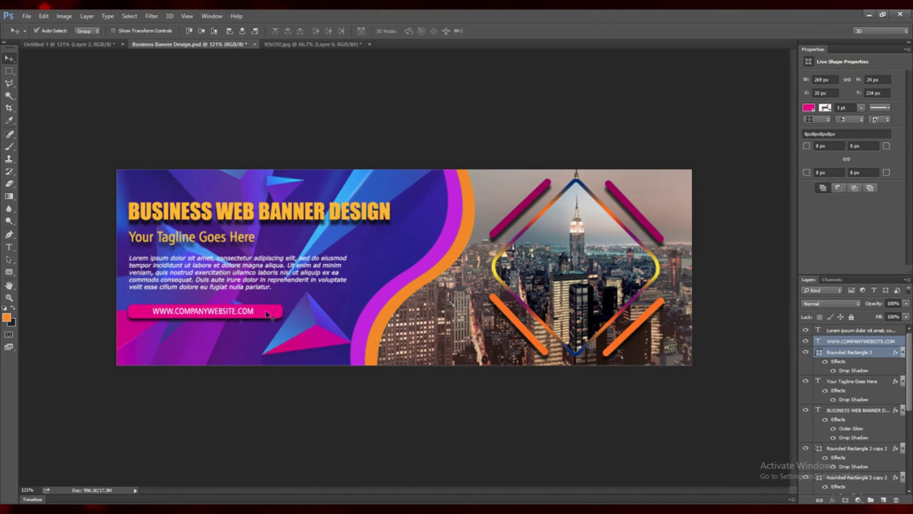
- Move the Lorem Ipsum paragraph slightly down between the tagline and the magenta website bar, and save the banner
{"action": "left_click_drag", "start_coordinate": [206, 263], "coordinate": [227, 285]}
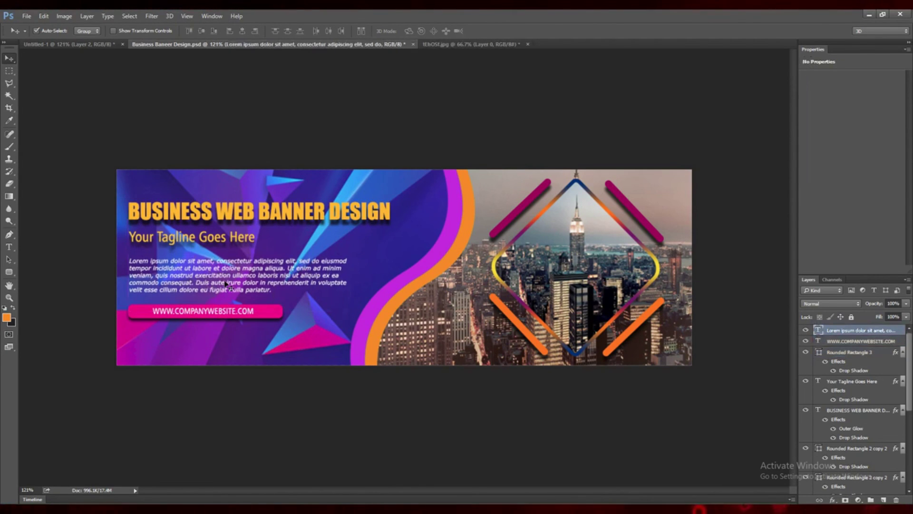
{"action": "key", "text": "ctrl+s"}
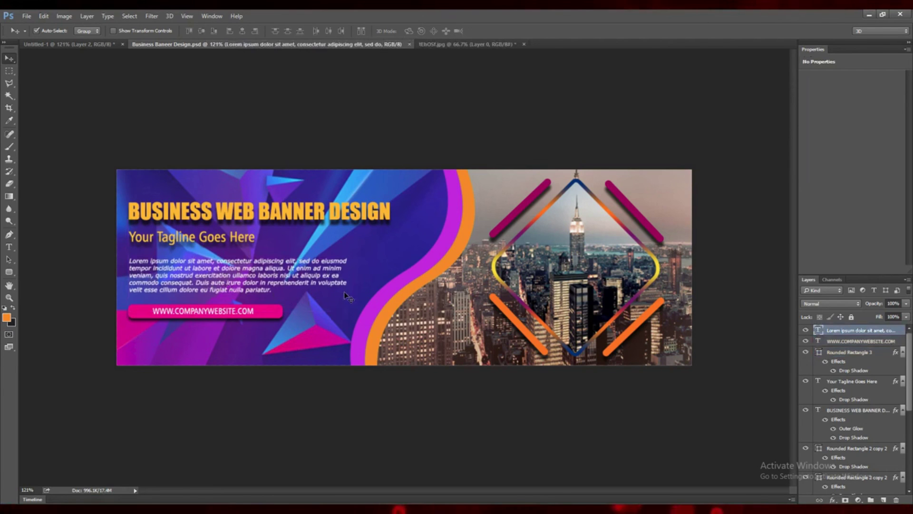
- Move the title, tagline, paragraph, magenta bar and website address together 12 px down, with the bar at Y 246 px, then save and deselect them
{"action": "left_click", "coordinate": [148, 221]}
{"action": "left_click", "coordinate": [142, 243], "text": "shift"}
{"action": "left_click", "coordinate": [157, 274], "text": "shift"}
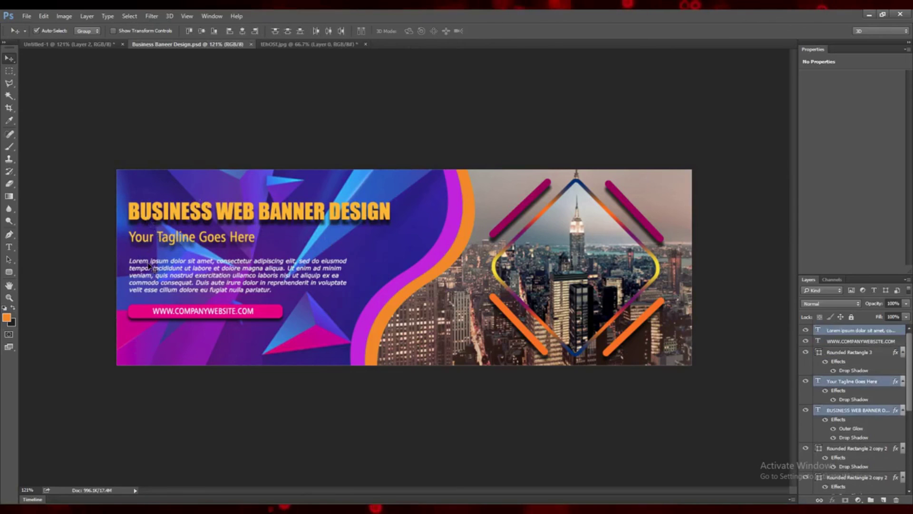
{"action": "left_click", "coordinate": [166, 315], "text": "shift"}
{"action": "left_click", "coordinate": [166, 313], "text": "shift"}
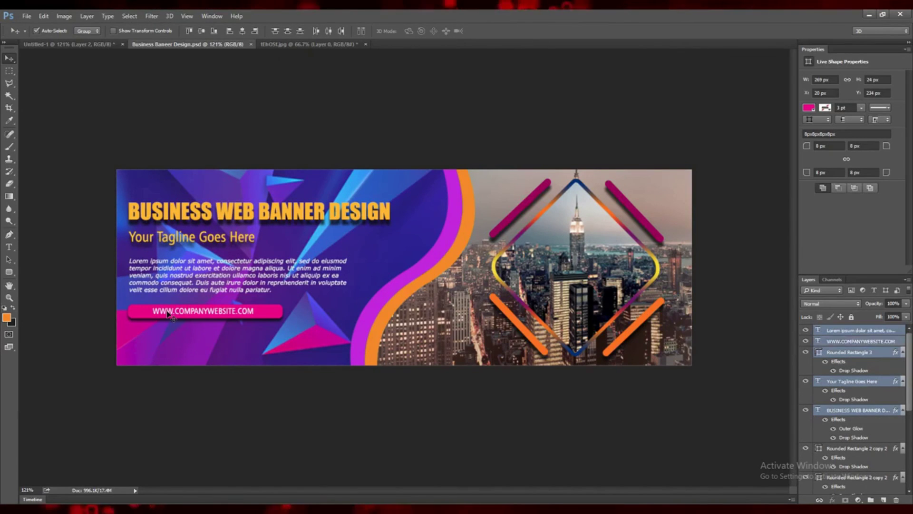
{"action": "key", "text": "Down"}
{"action": "key", "text": "Down"}
{"action": "key", "text": "Down"}
{"action": "key", "text": "Down"}
{"action": "key", "text": "Down"}
{"action": "key", "text": "Down"}
{"action": "key", "text": "Down"}
{"action": "key", "text": "Down"}
{"action": "key", "text": "Down"}
{"action": "key", "text": "Down"}
{"action": "key", "text": "Down"}
{"action": "key", "text": "Down"}
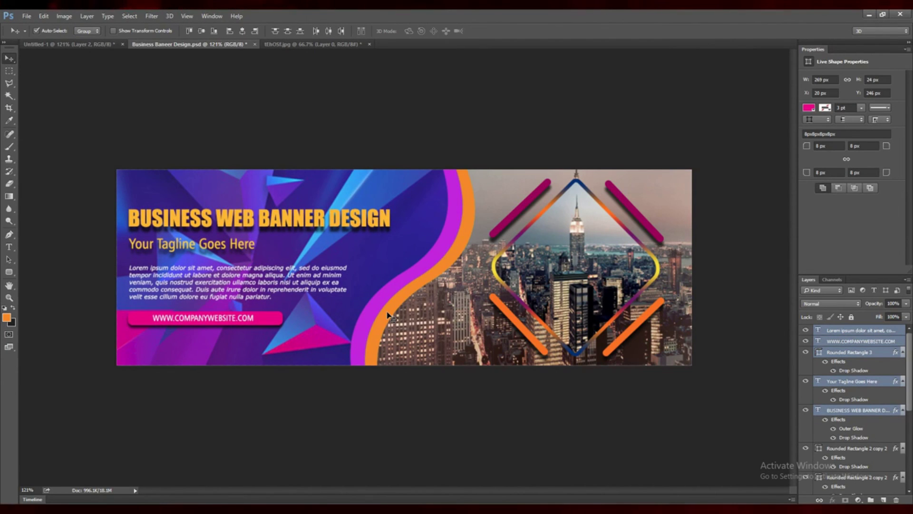
{"action": "key", "text": "Up"}
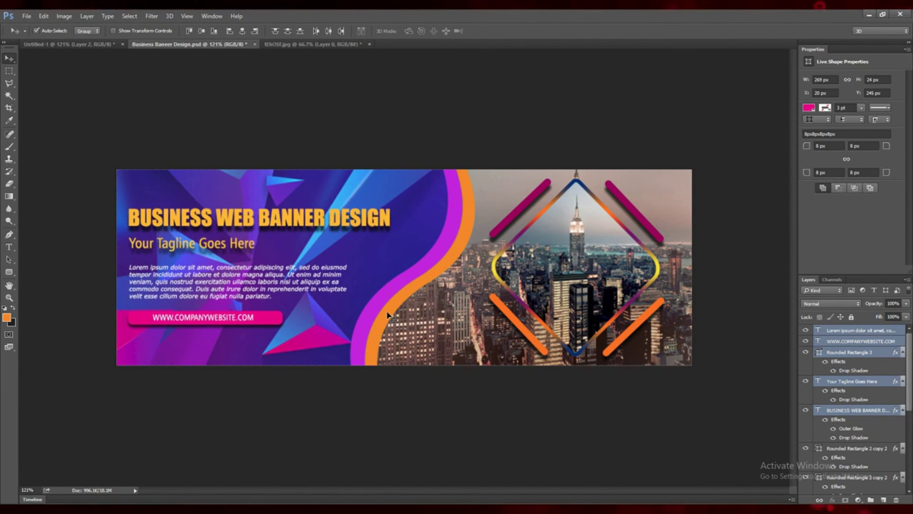
{"action": "key", "text": "Down"}
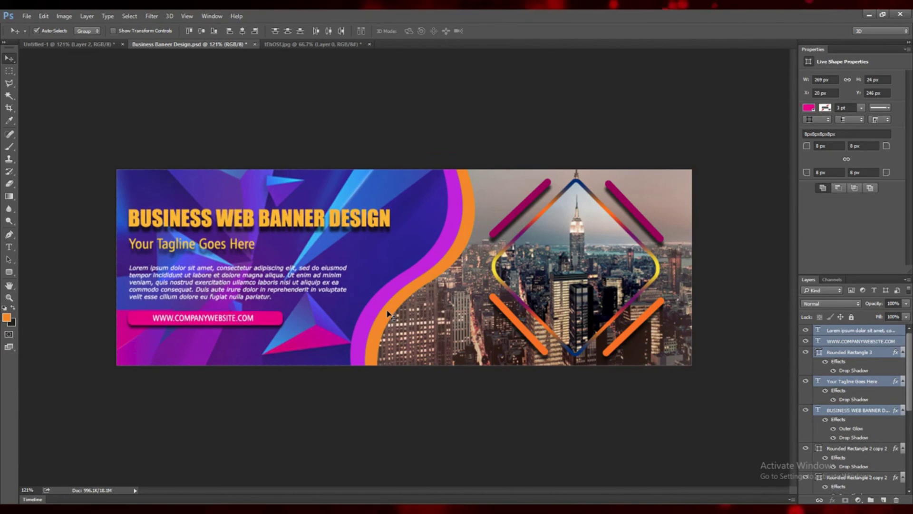
{"action": "key", "text": "ctrl+s"}
{"action": "left_click", "coordinate": [648, 457]}
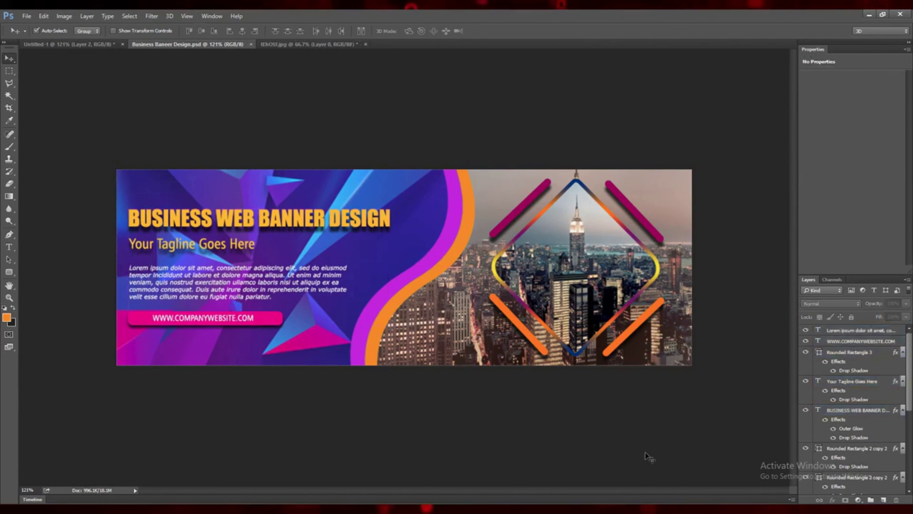